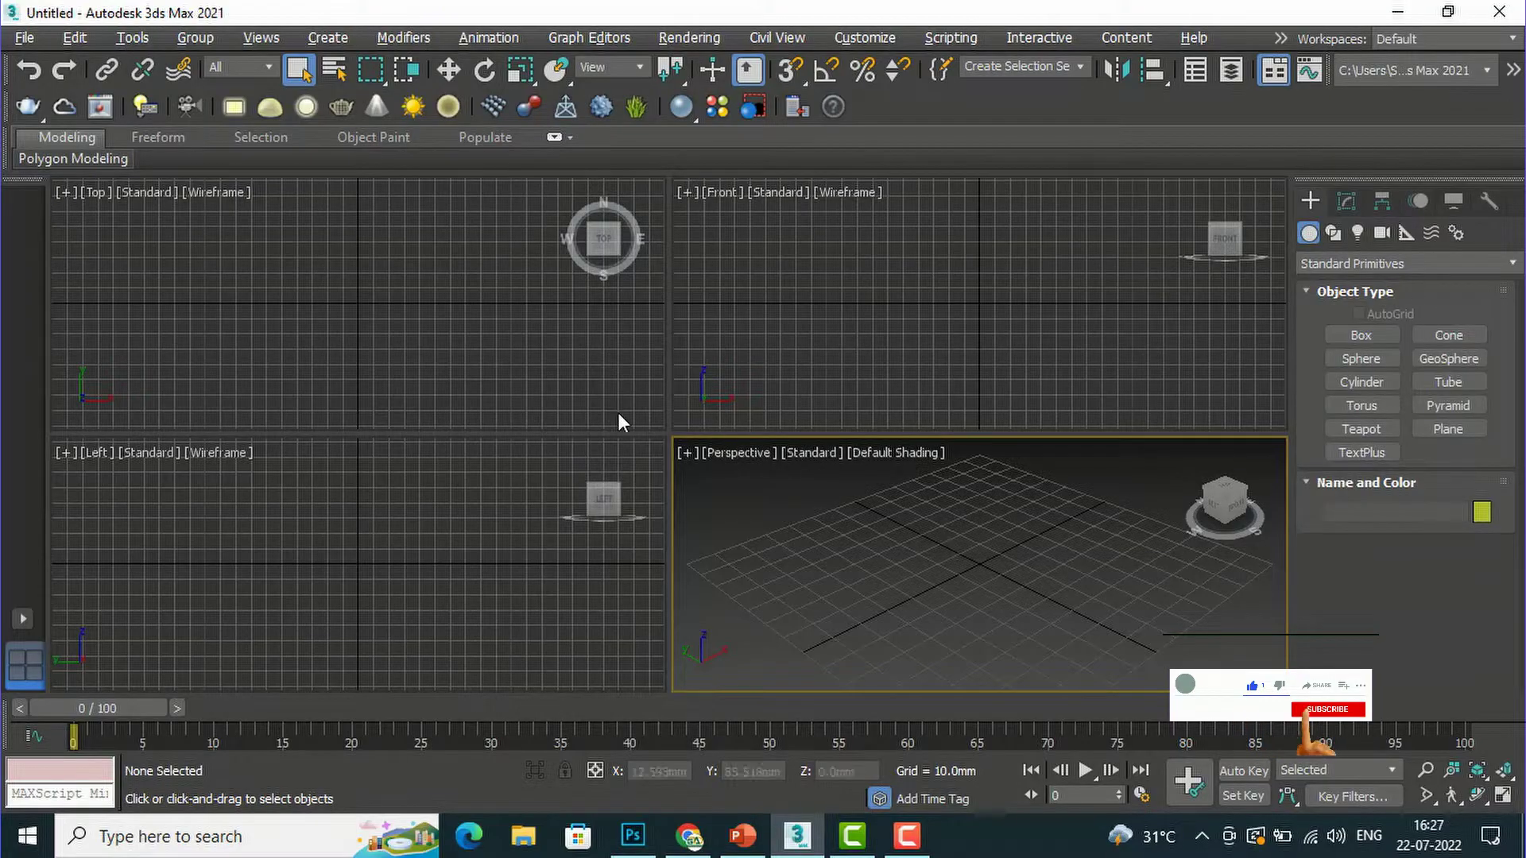
Activate the Top, Front, Left and Perspective viewports in turn, then maximize Perspective with Alt+W.
click(433, 354)
click(842, 336)
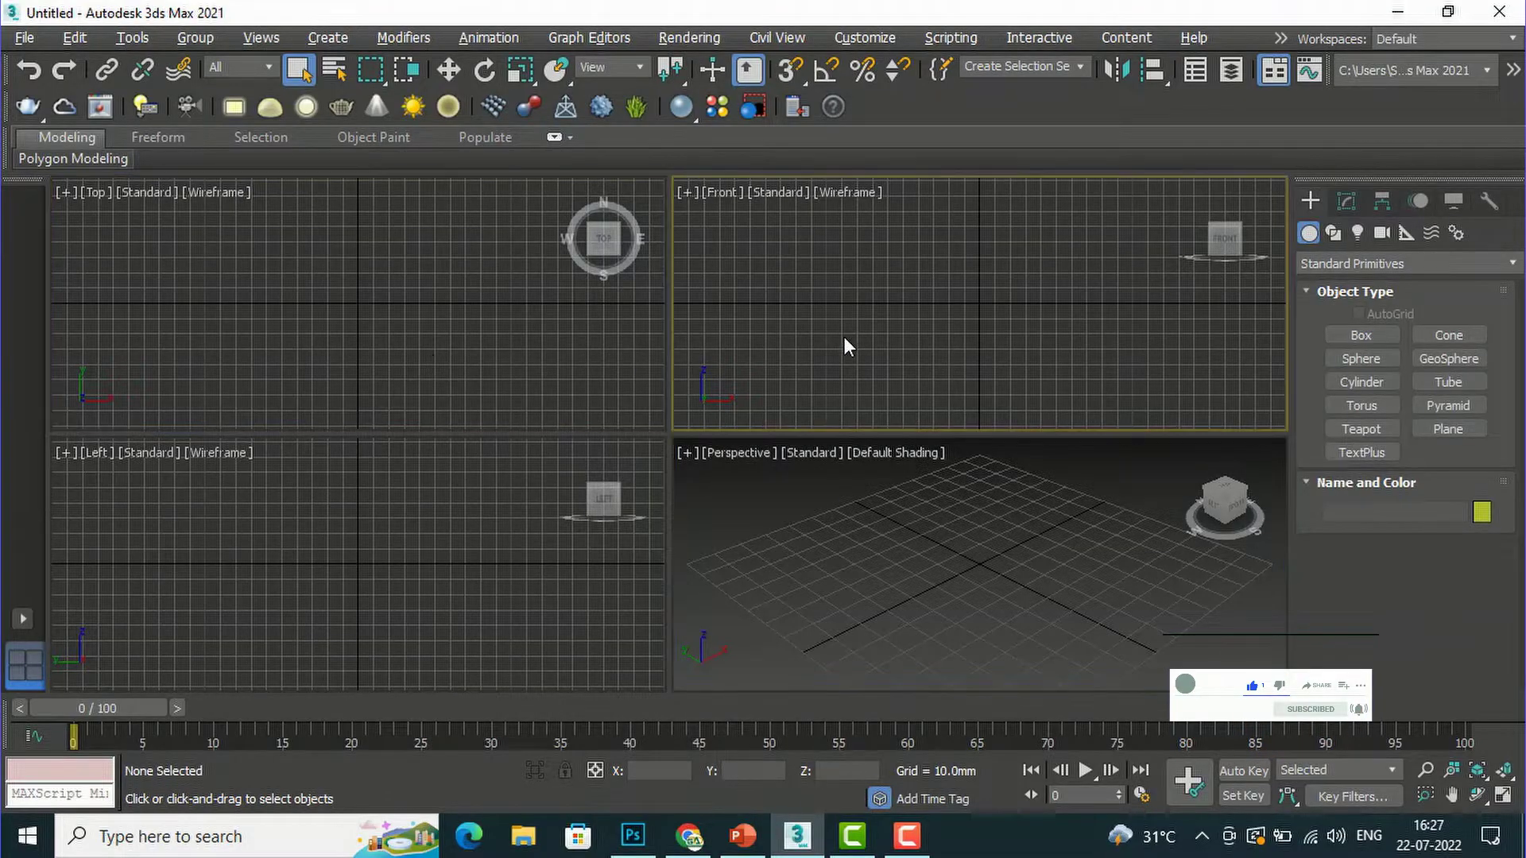
click(330, 555)
click(867, 546)
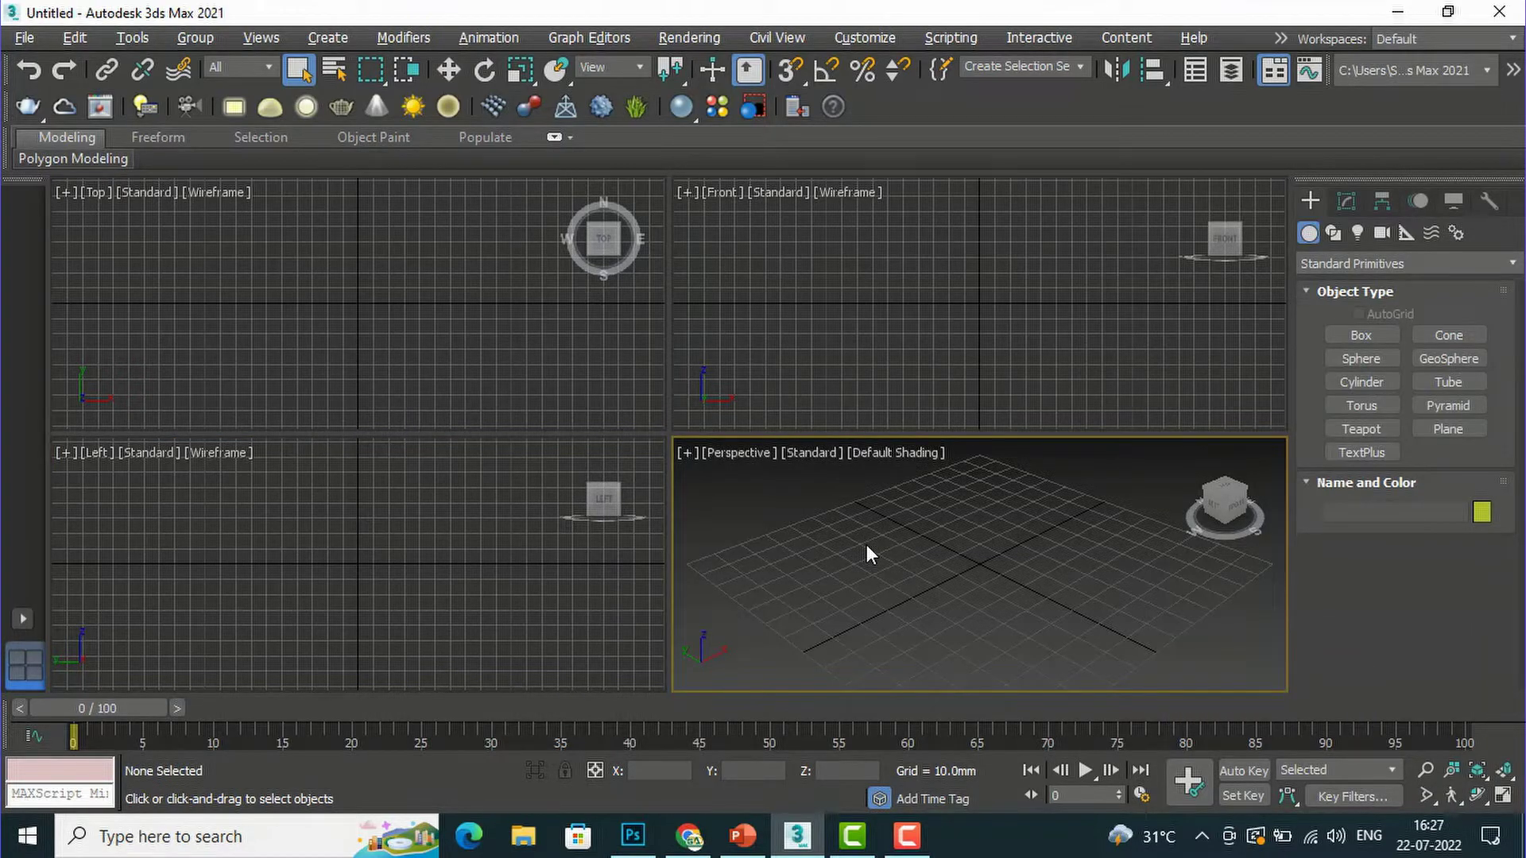
key(alt+w)
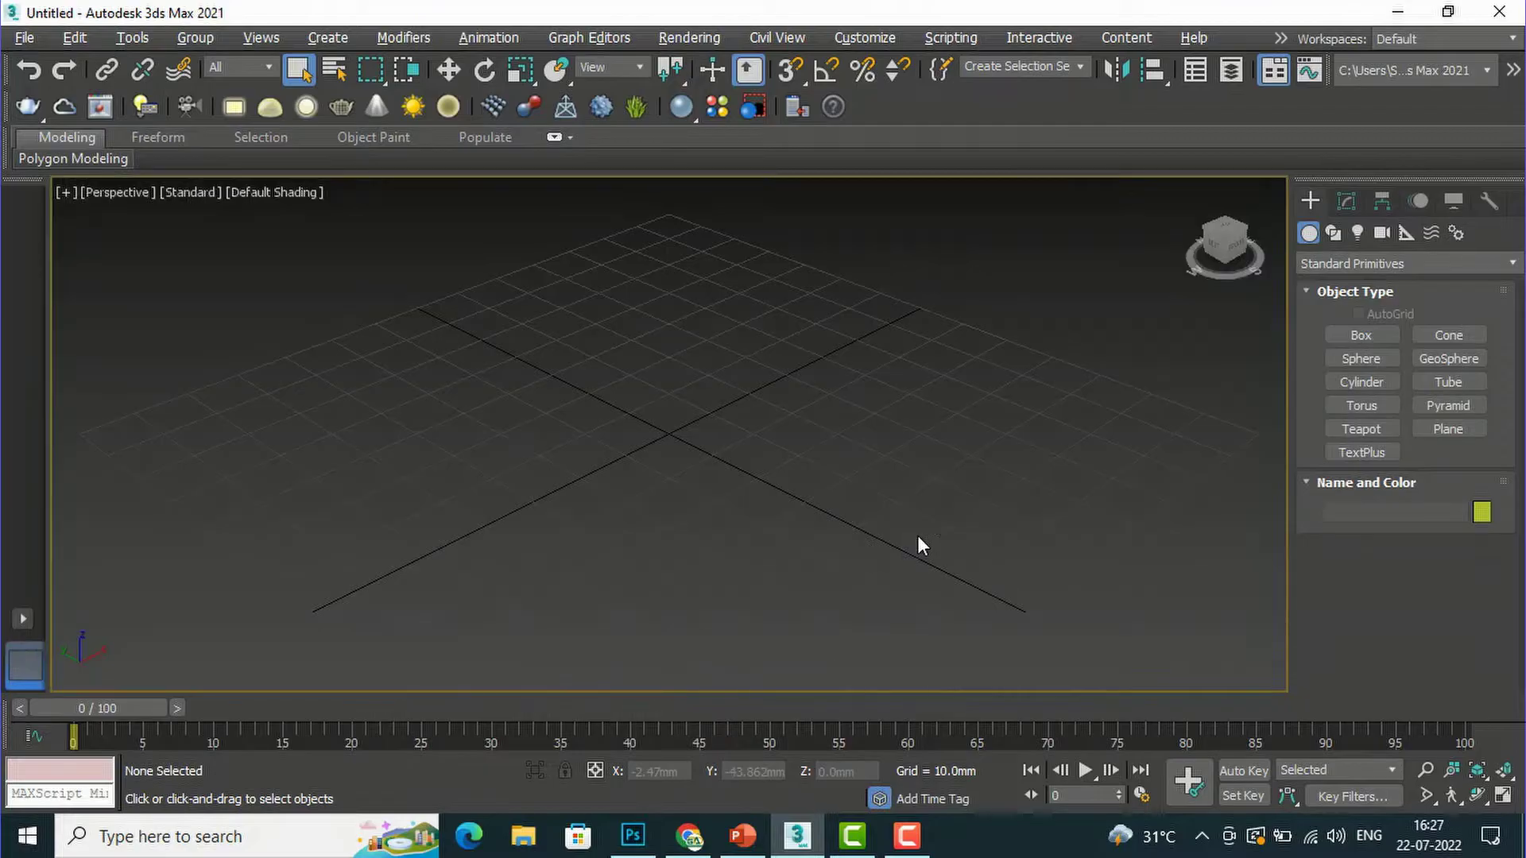
Draw Box001, about 81.05mm by 54.367mm, on the grid in the Perspective view.
click(1361, 336)
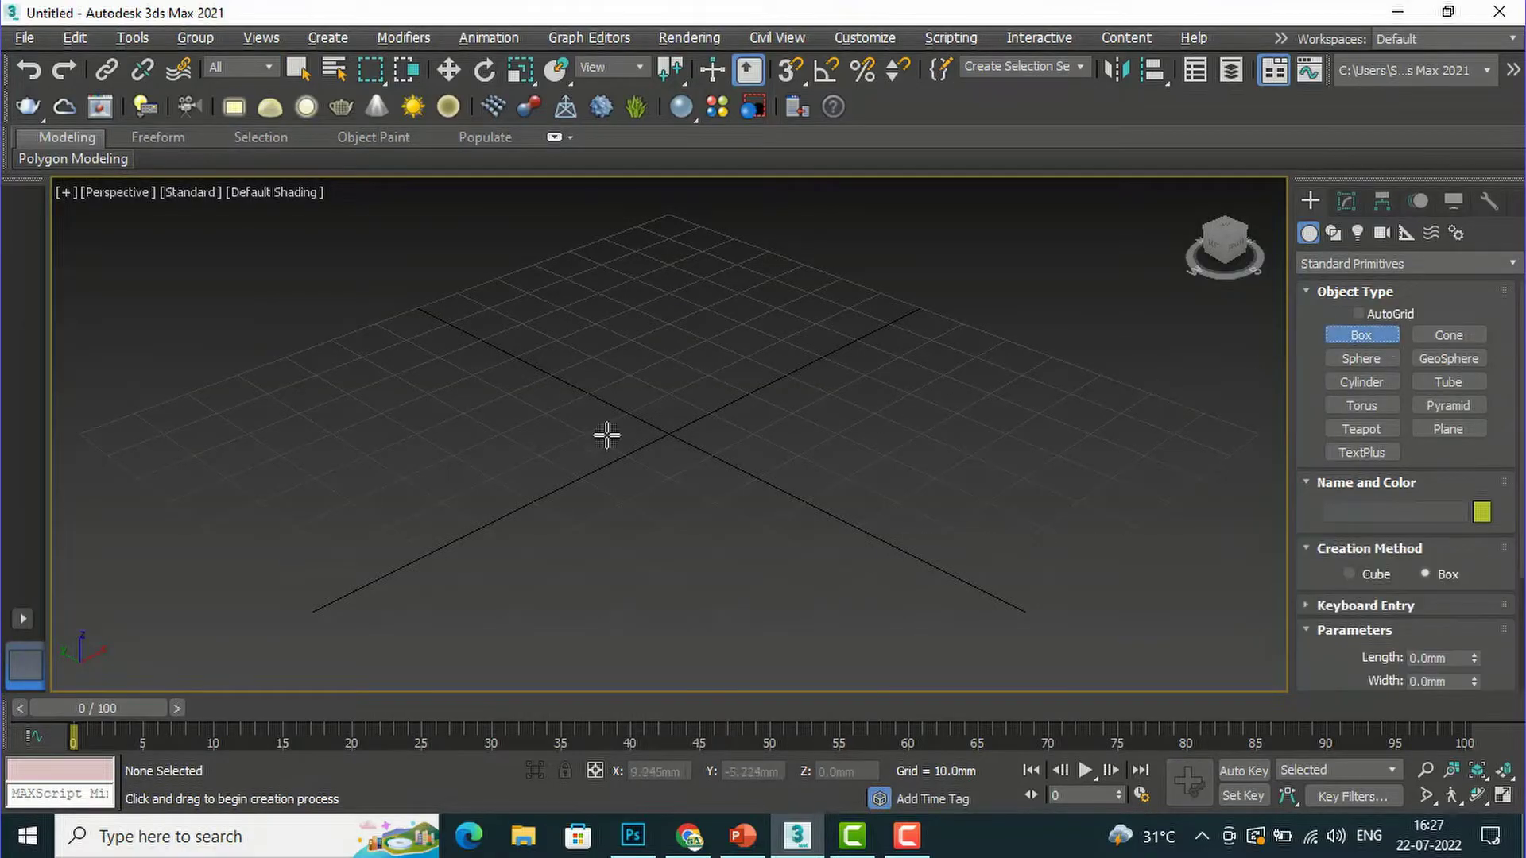
drag(488, 450, 1096, 511)
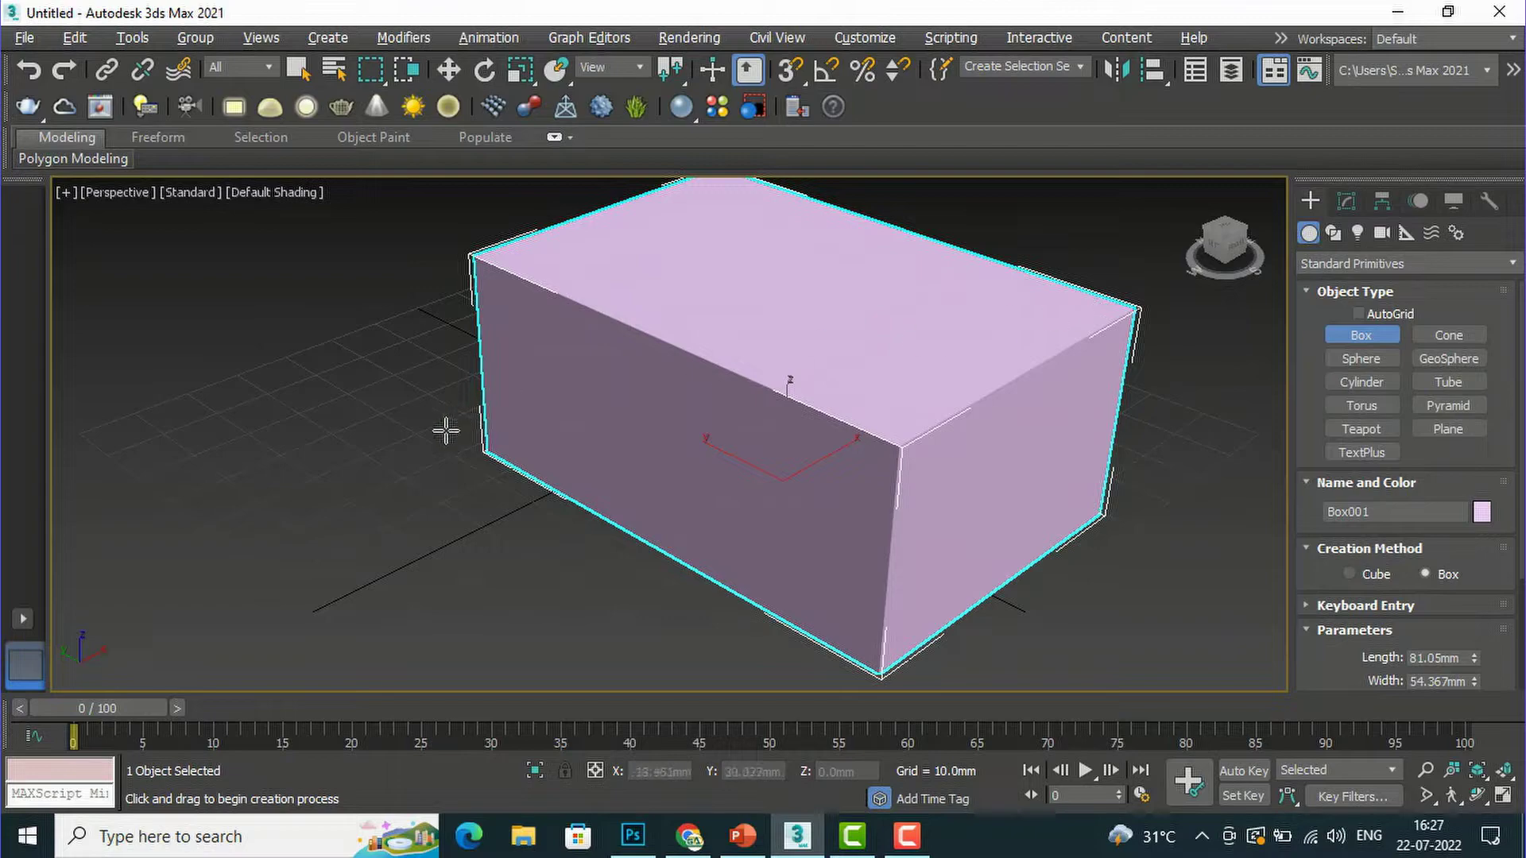
scroll(437, 437, down, 2)
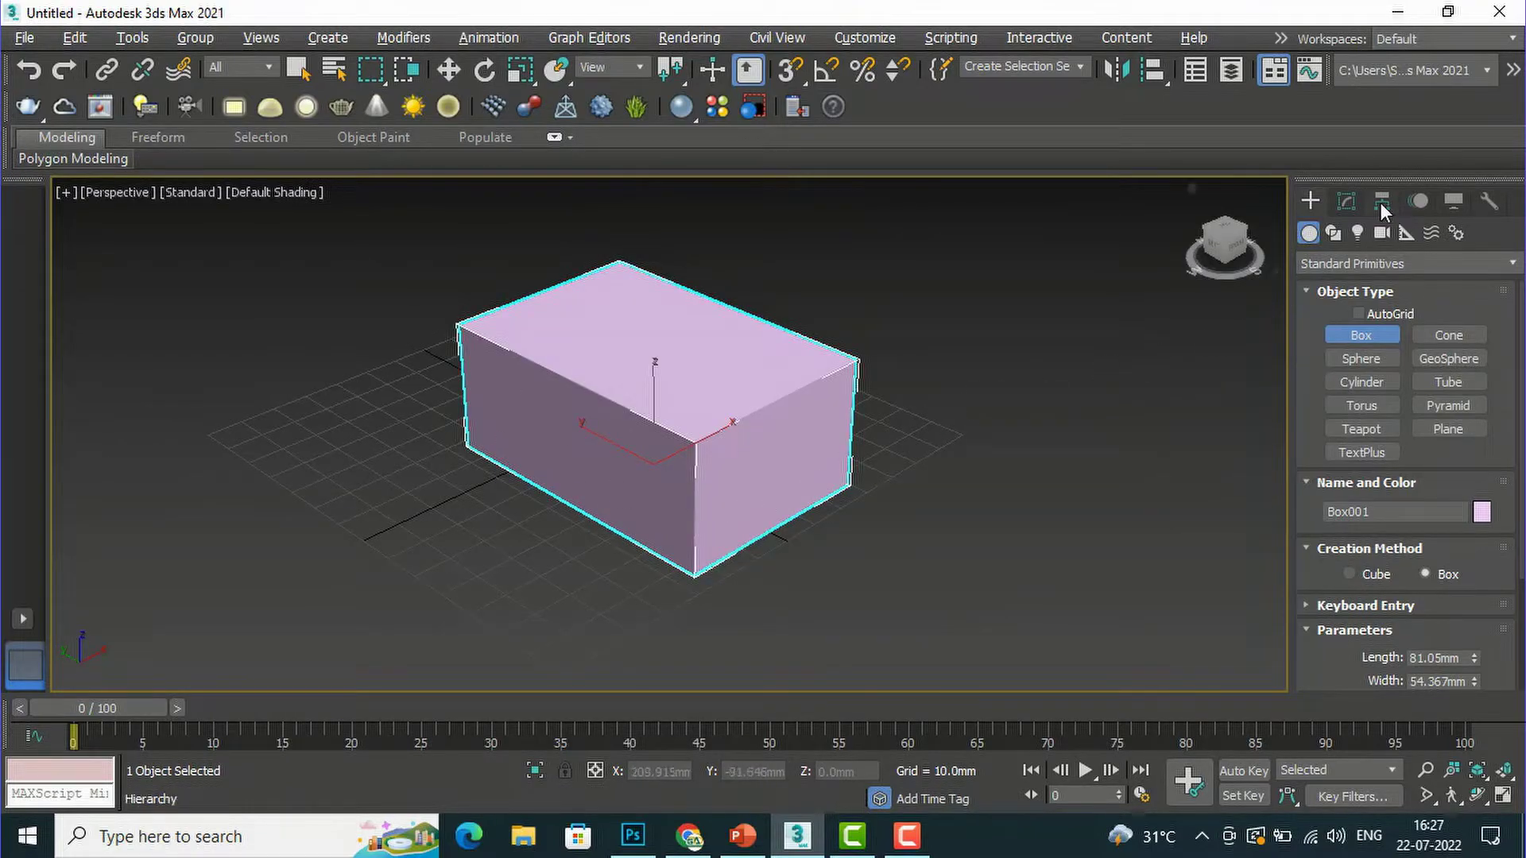
Add a Chamfer modifier to Box001 from the Modifier List.
click(1358, 202)
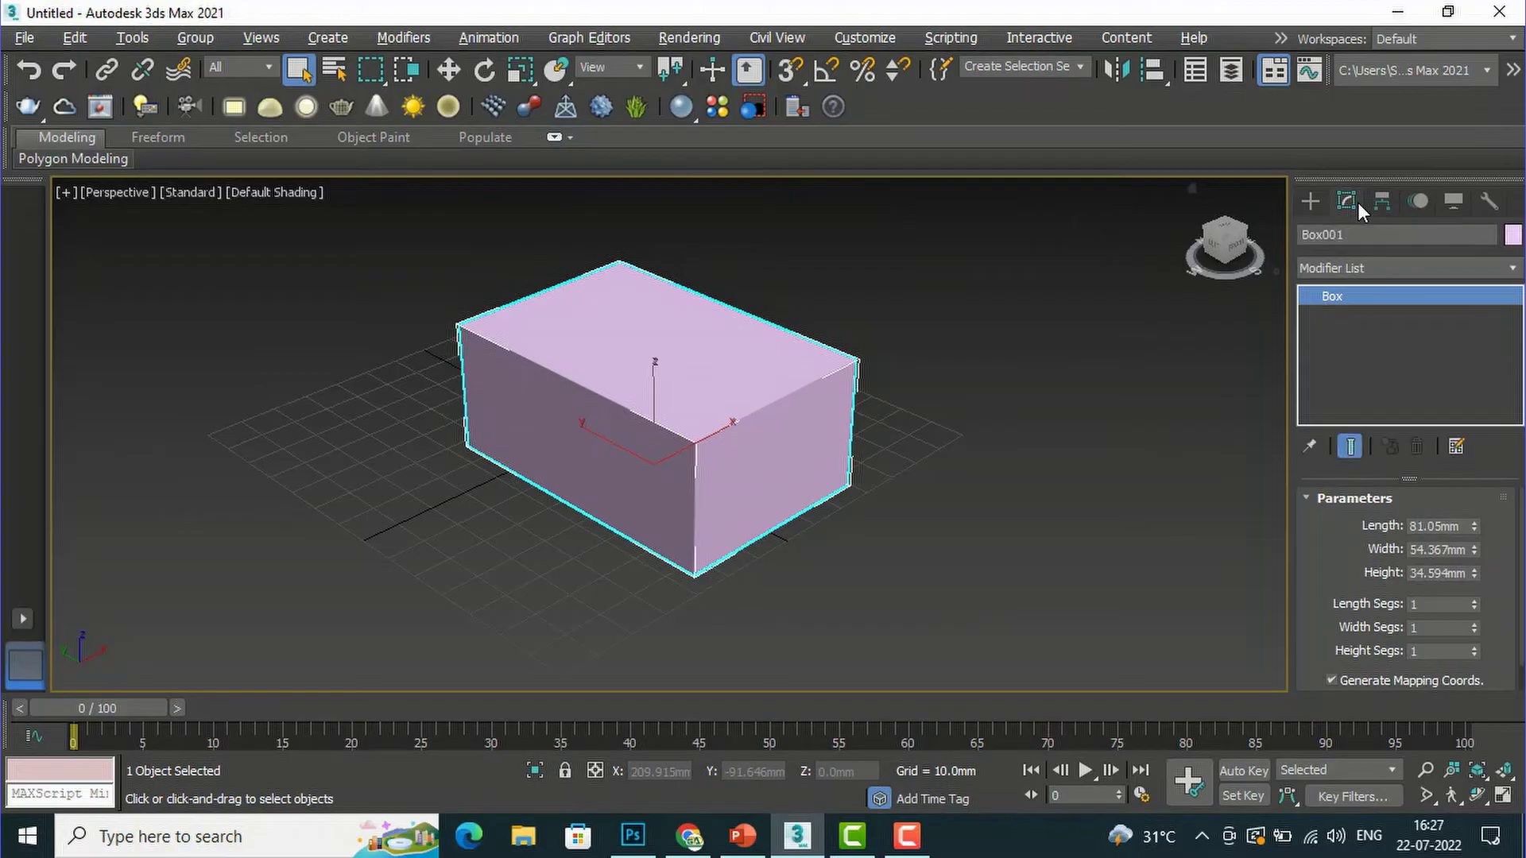
click(1380, 266)
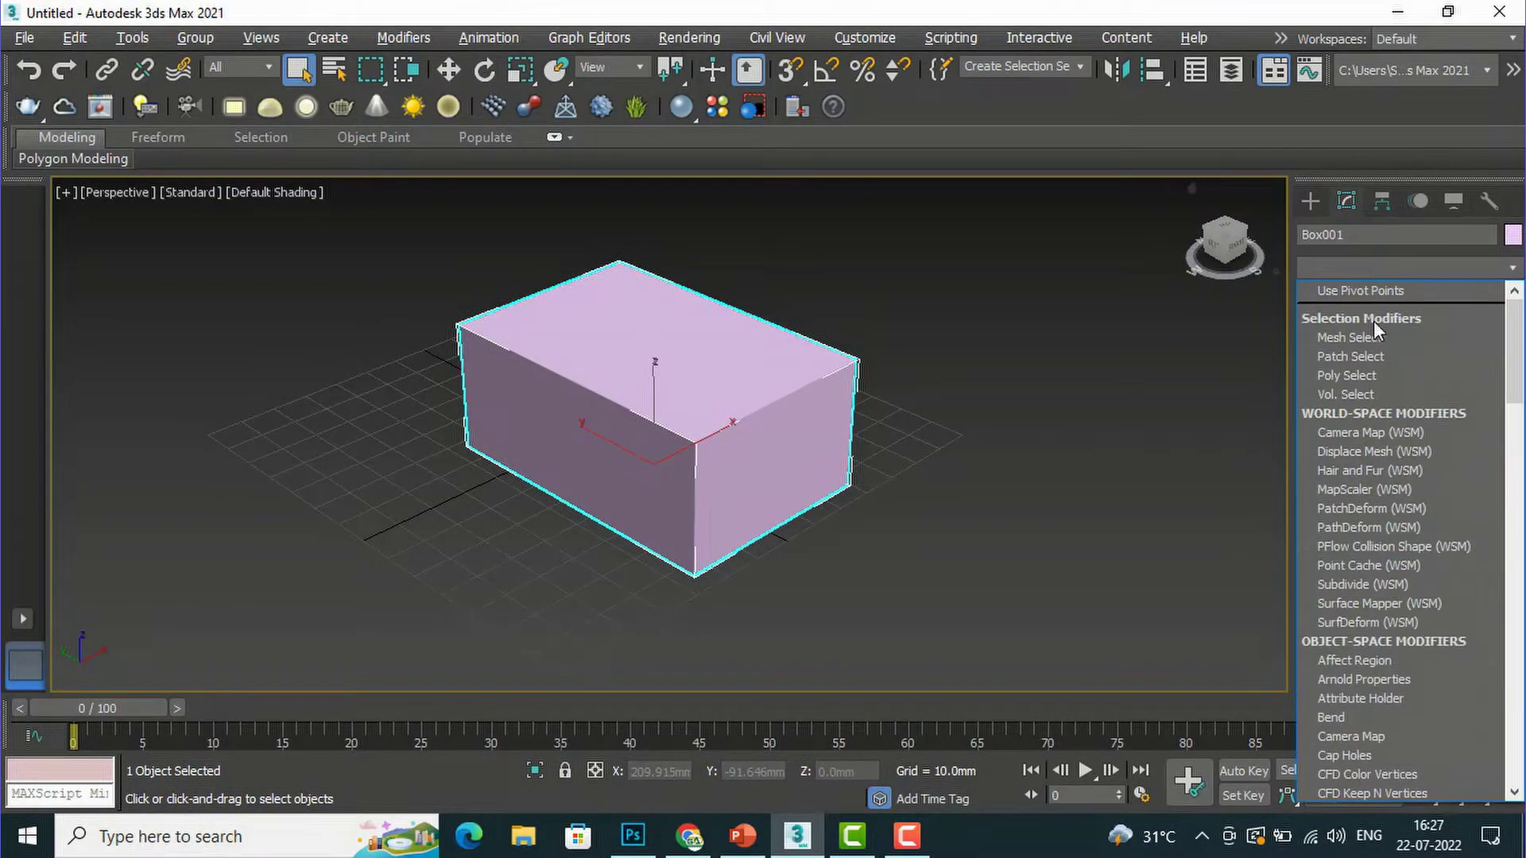
scroll(1346, 642, down, 3)
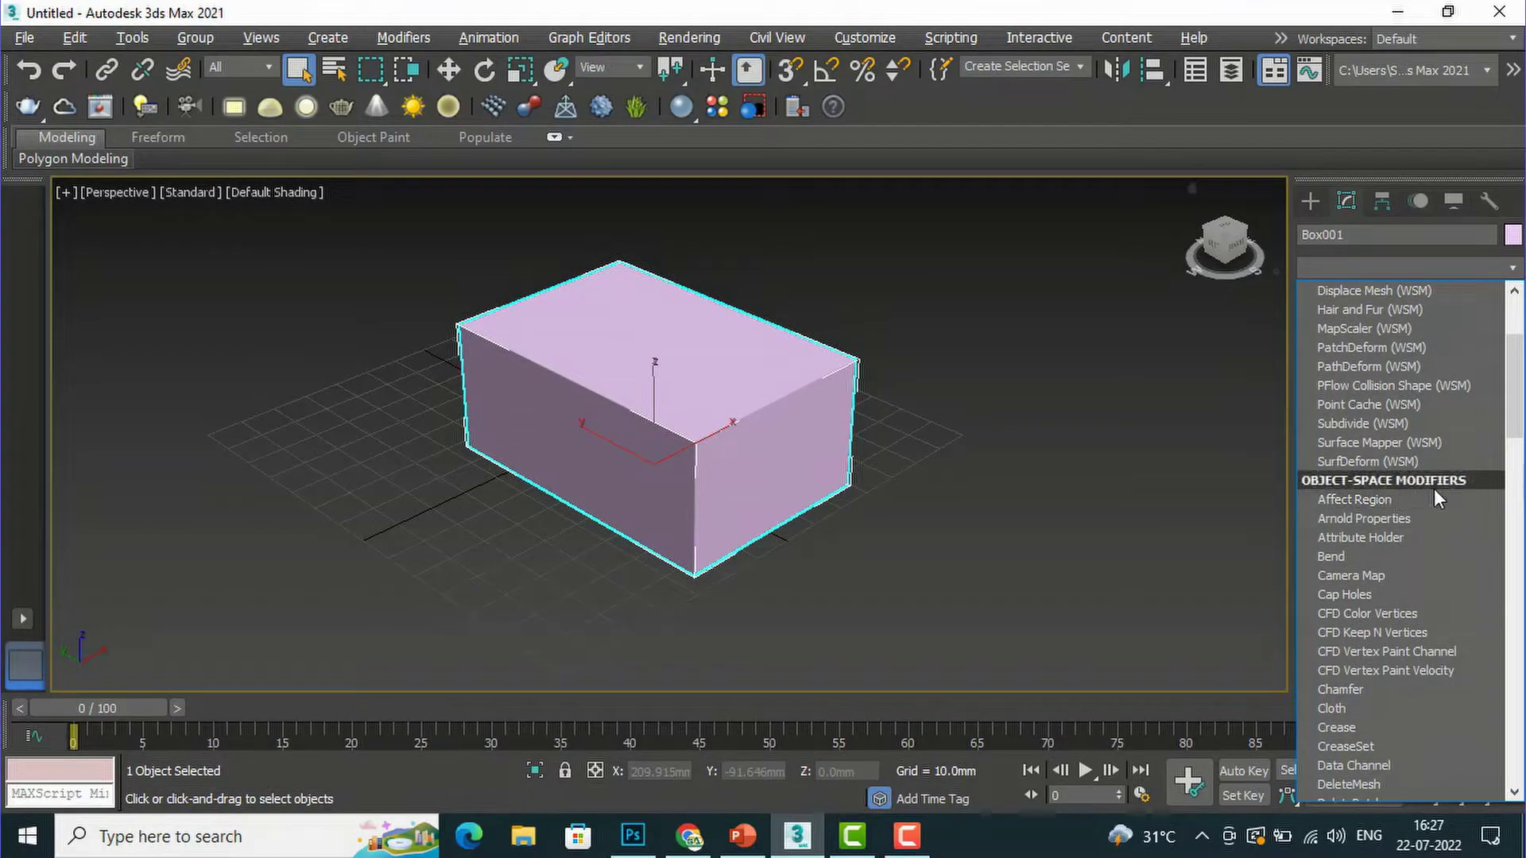
click(1380, 690)
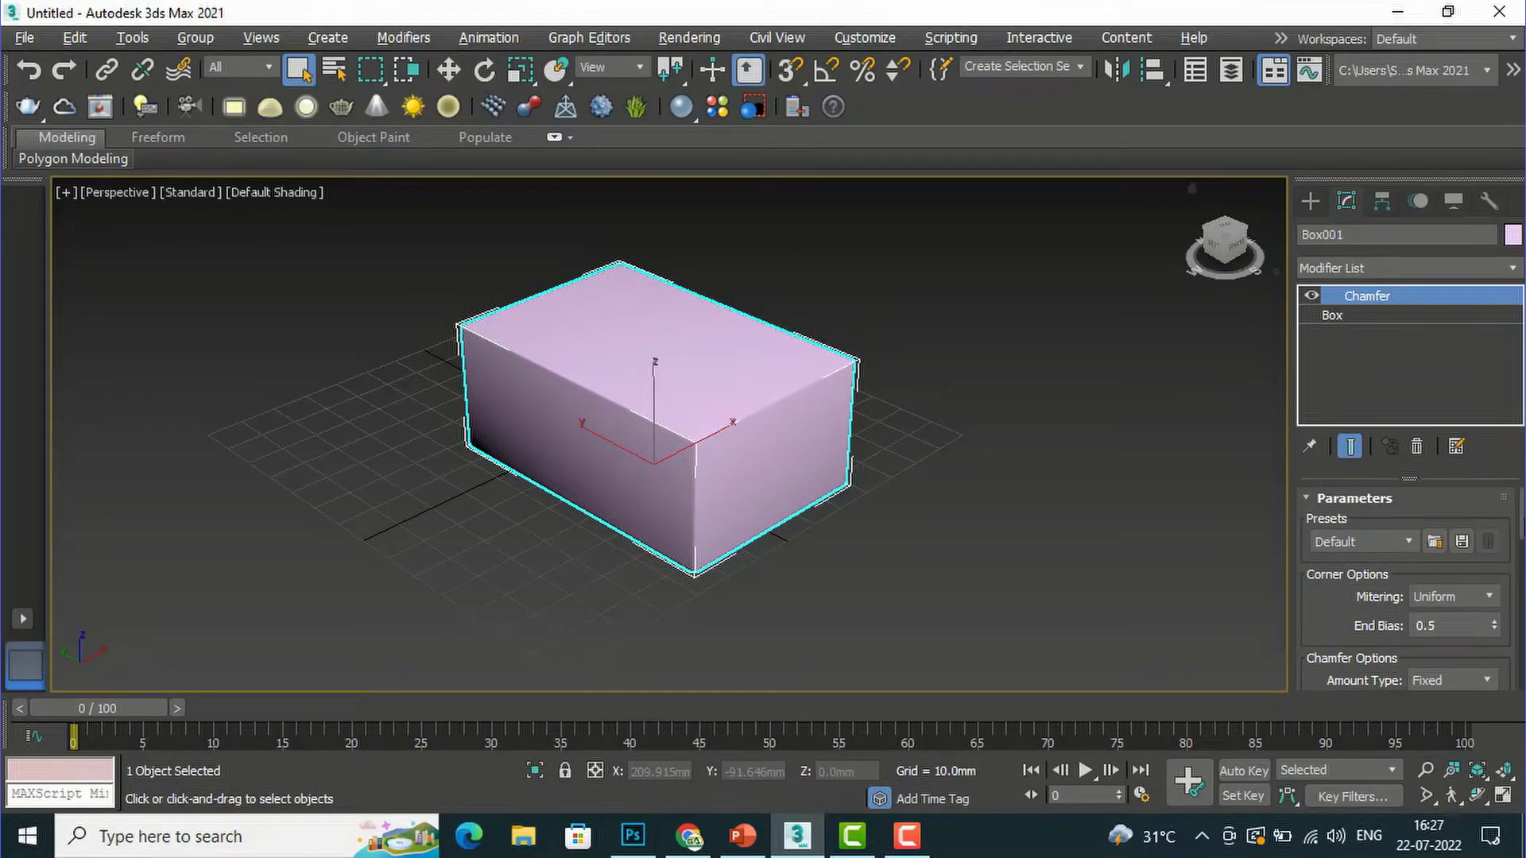
Try the HardEdge chamfer preset, then set Presets back to Default.
scroll(1407, 588, down, 1)
scroll(1523, 525, up, 1)
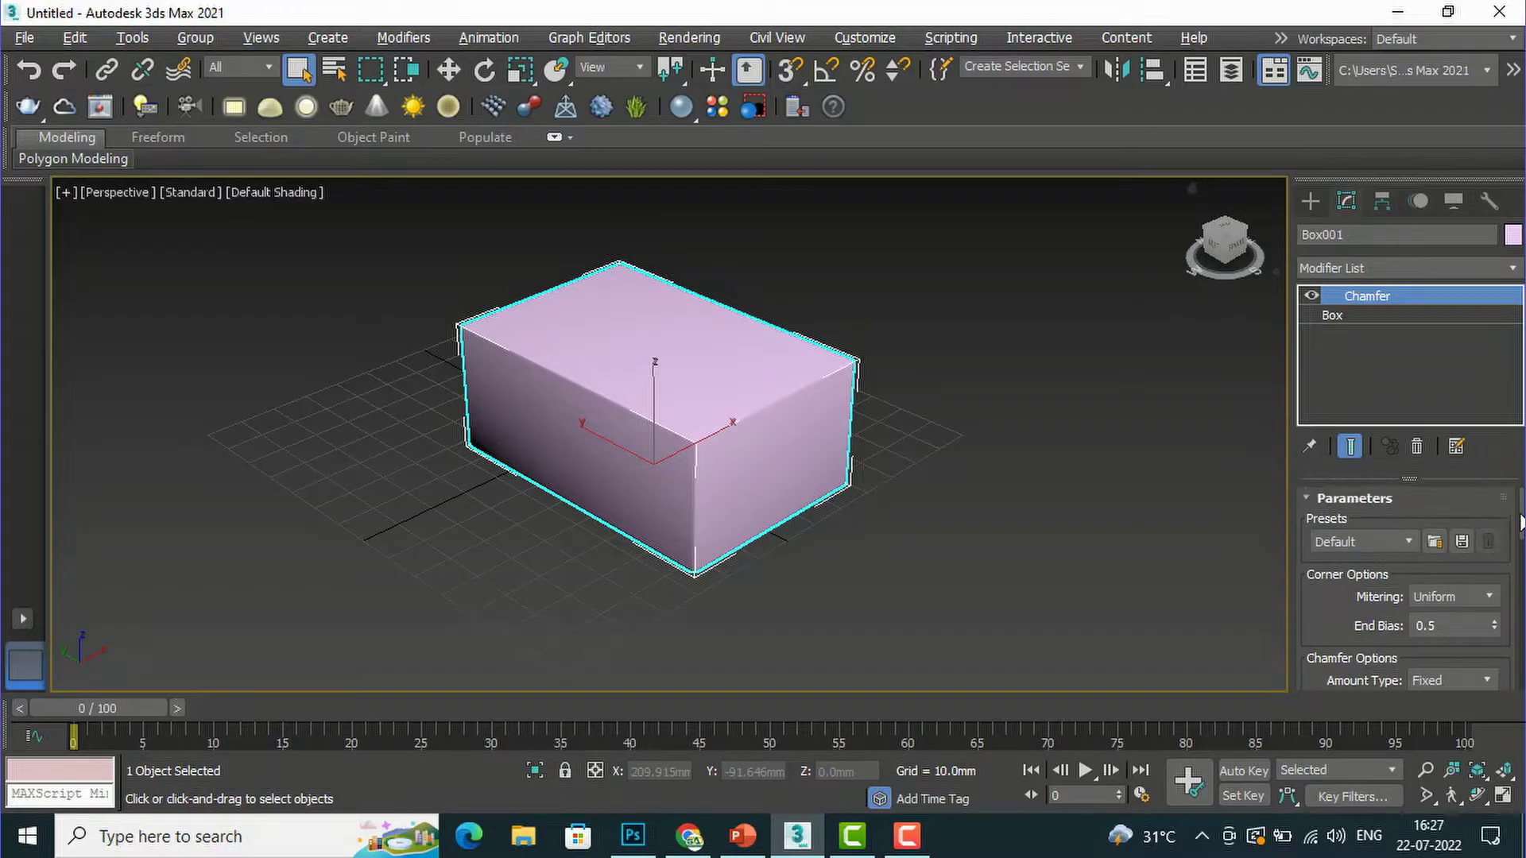
click(1376, 540)
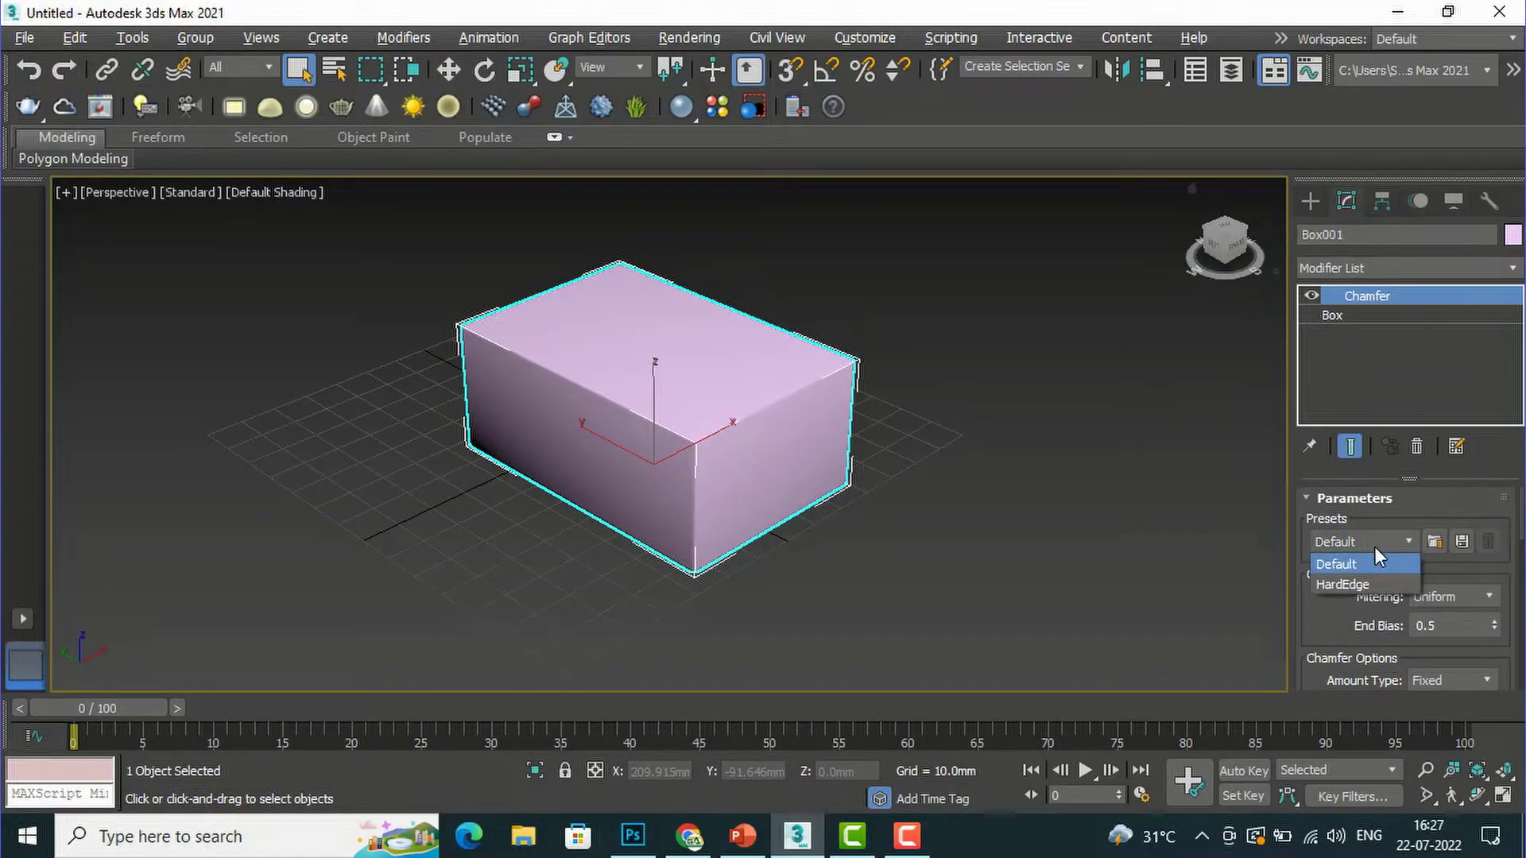
click(1361, 586)
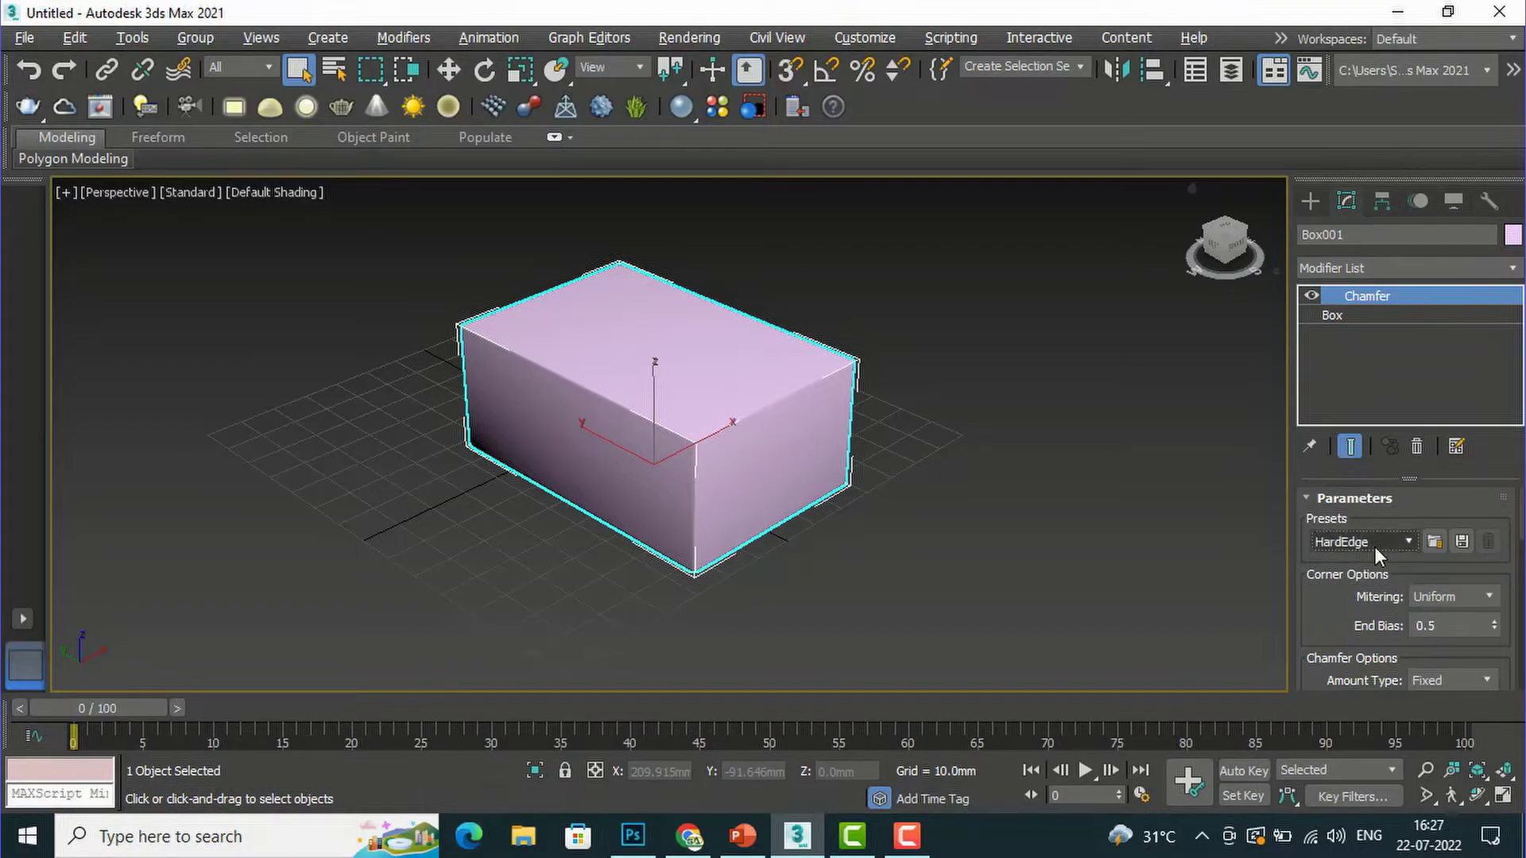
click(1374, 542)
click(1354, 560)
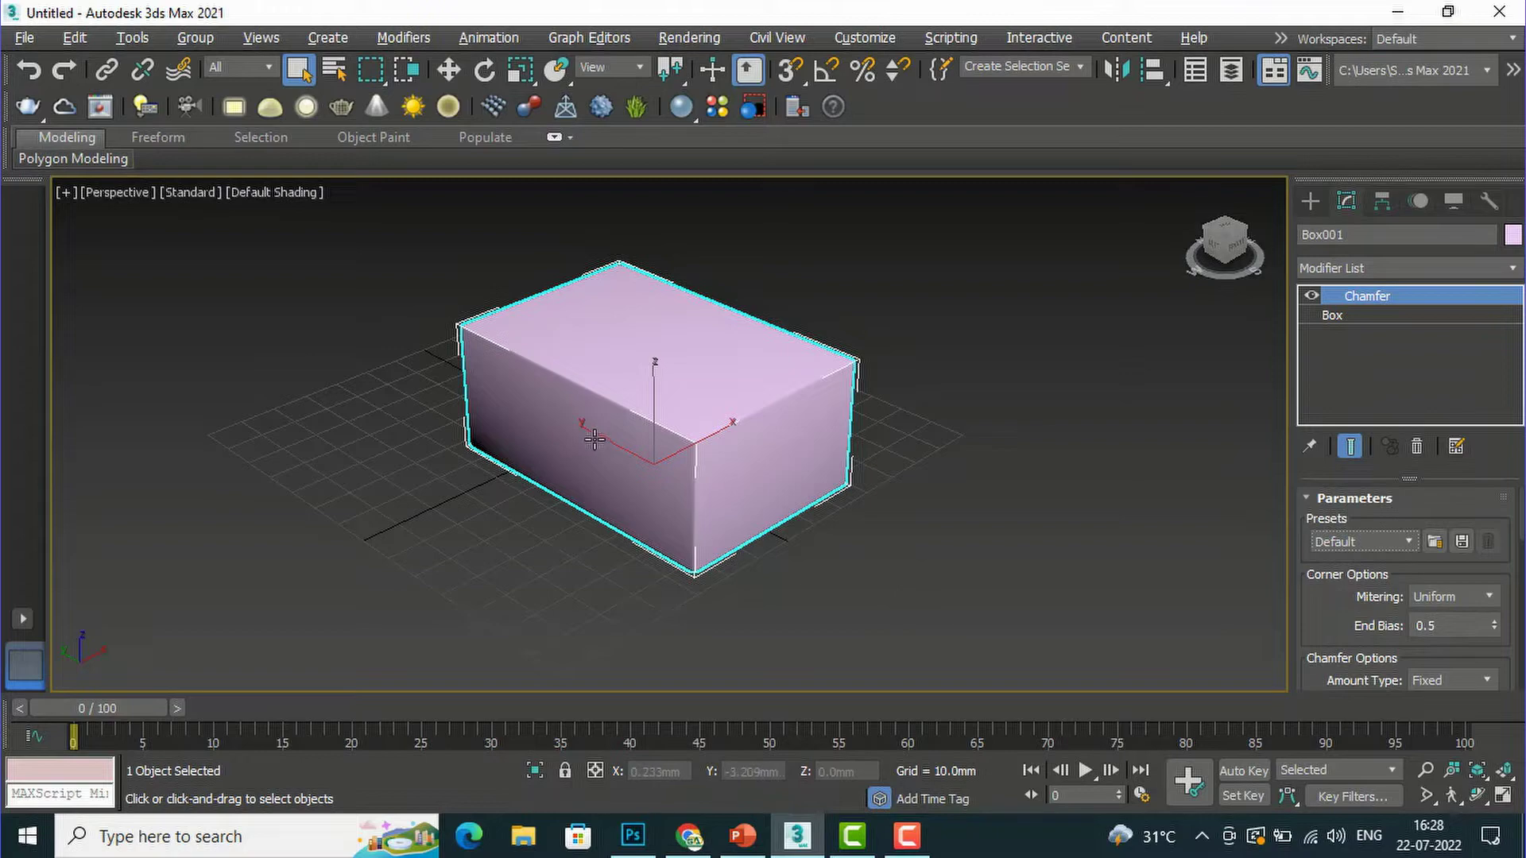
Recentre the box in view and raise the chamfer End Bias to 0.52.
scroll(594, 440, up, 3)
middle_drag(594, 433, 630, 436)
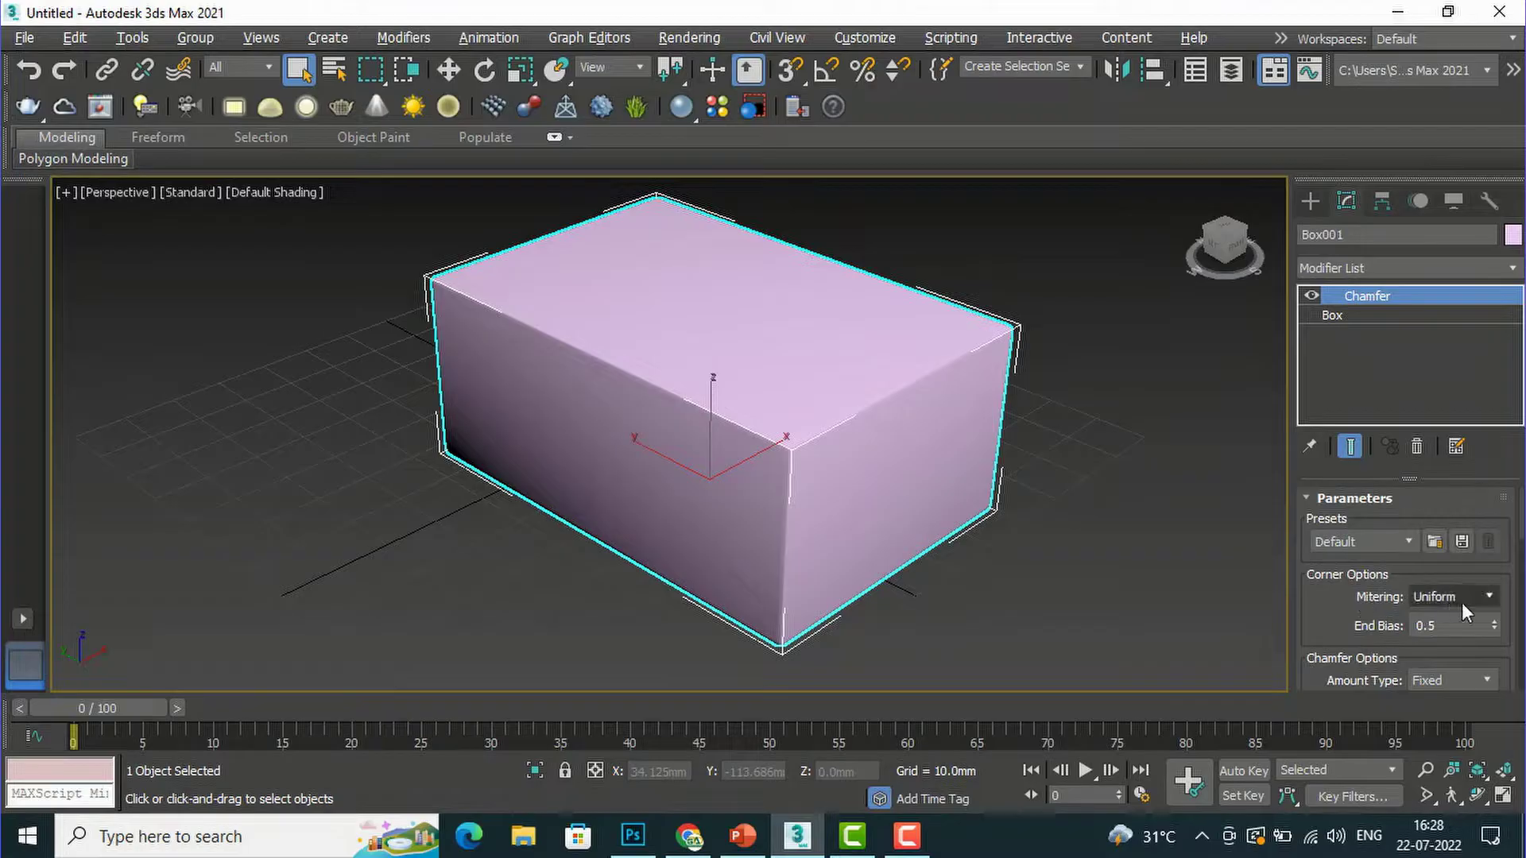
scroll(827, 453, up, 3)
scroll(812, 420, down, 1)
scroll(812, 420, down, 2)
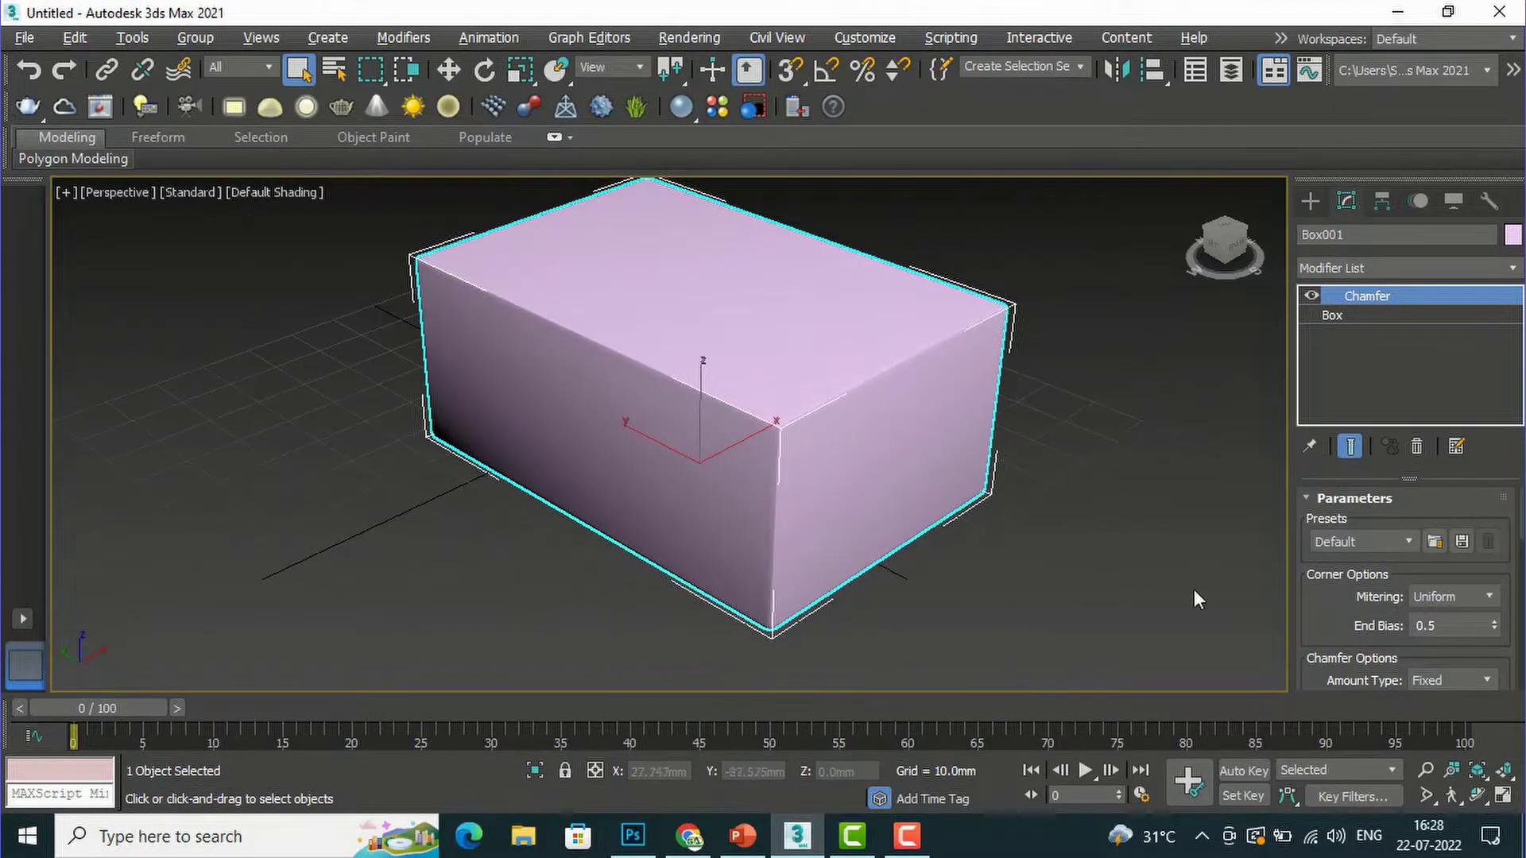
click(1493, 632)
drag(1495, 640, 1353, 630)
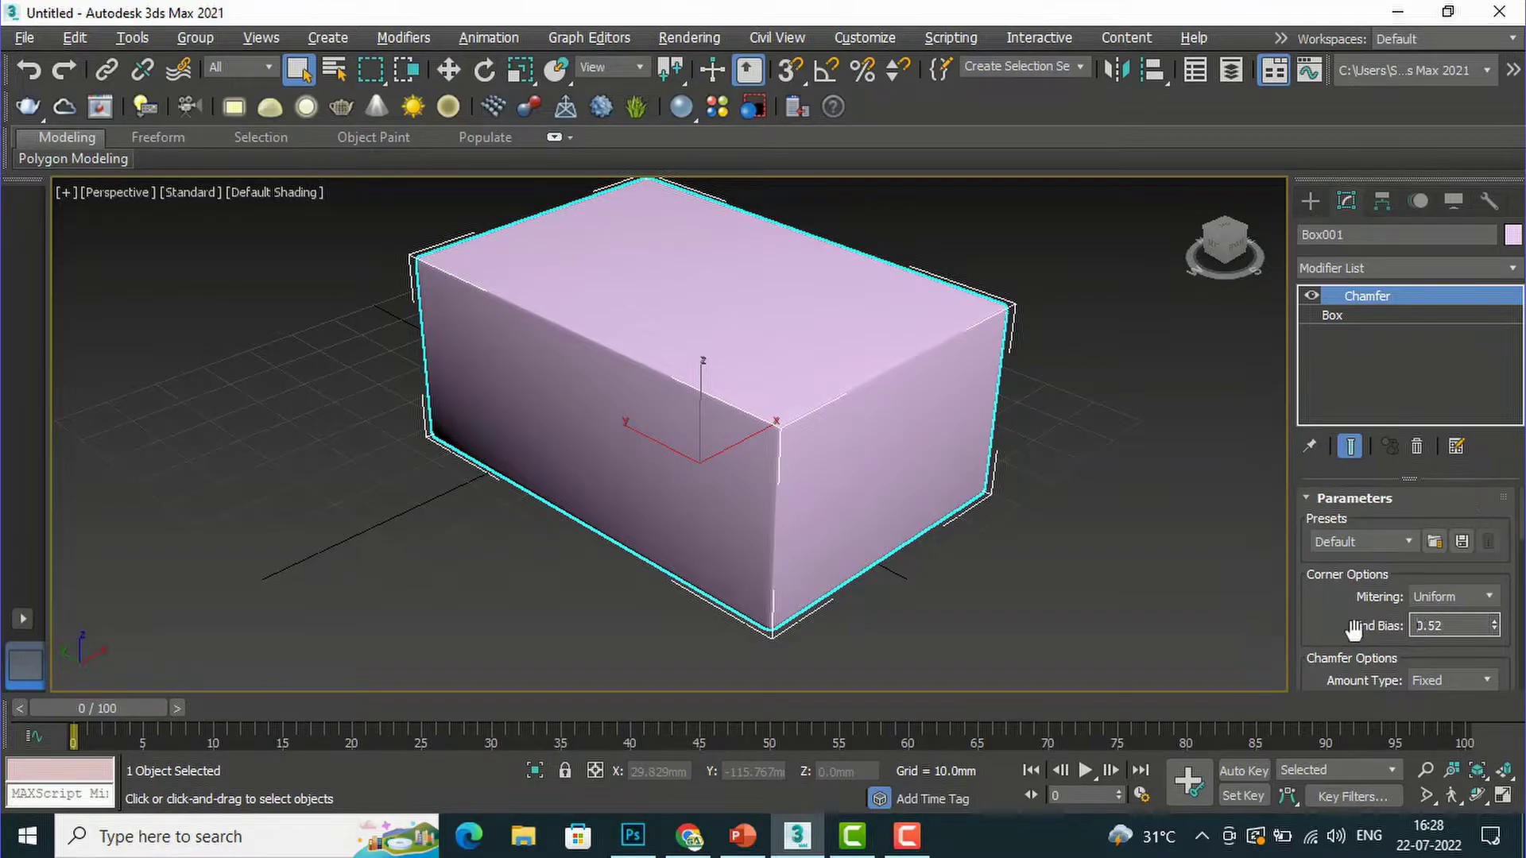
Keep the chamfer Amount Type set to Fixed.
scroll(1353, 630, down, 2)
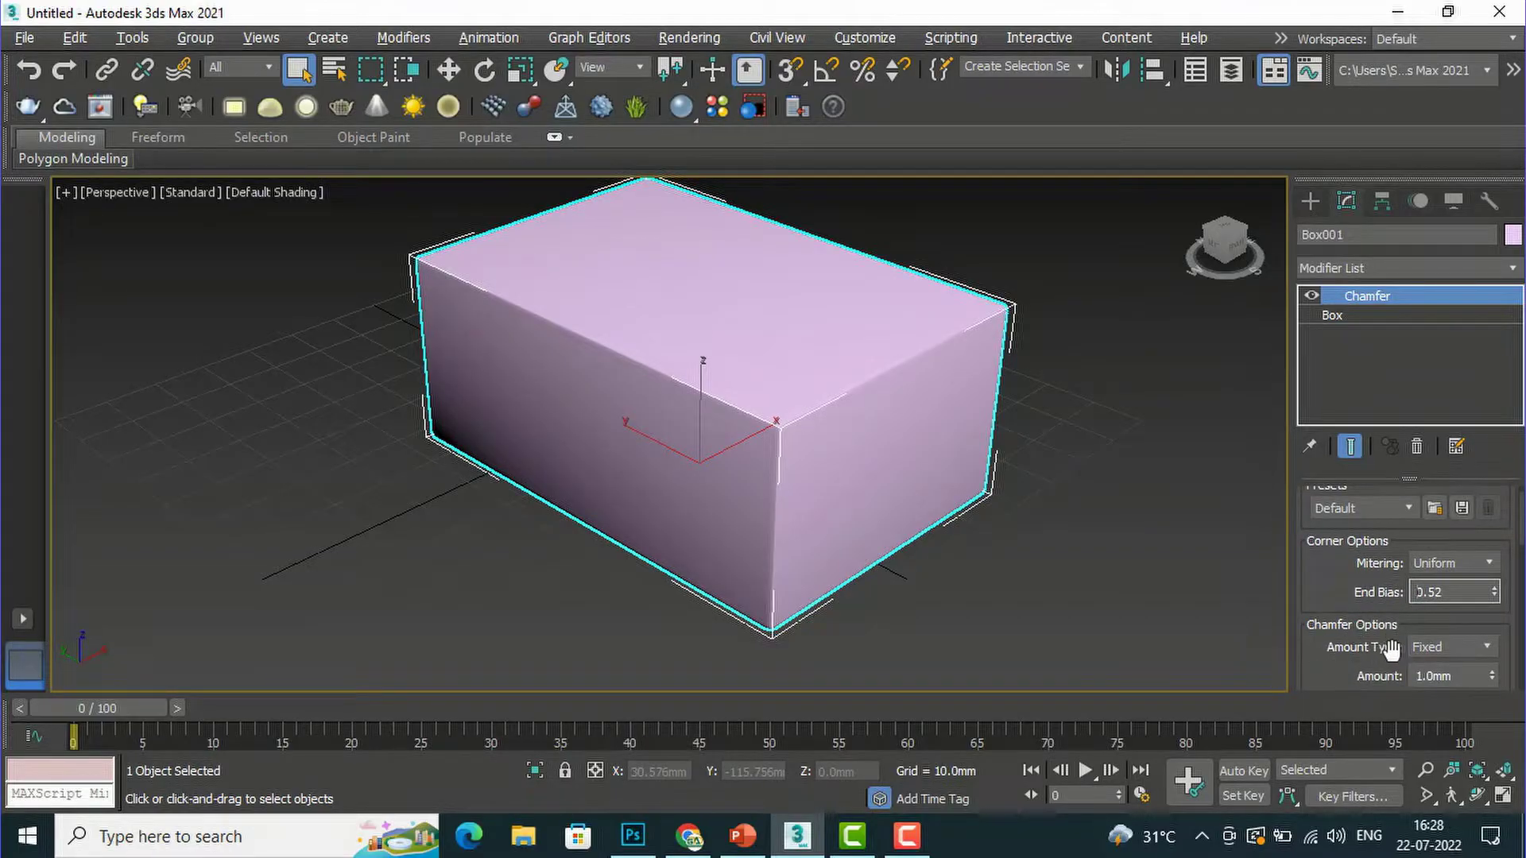
scroll(1460, 658, down, 2)
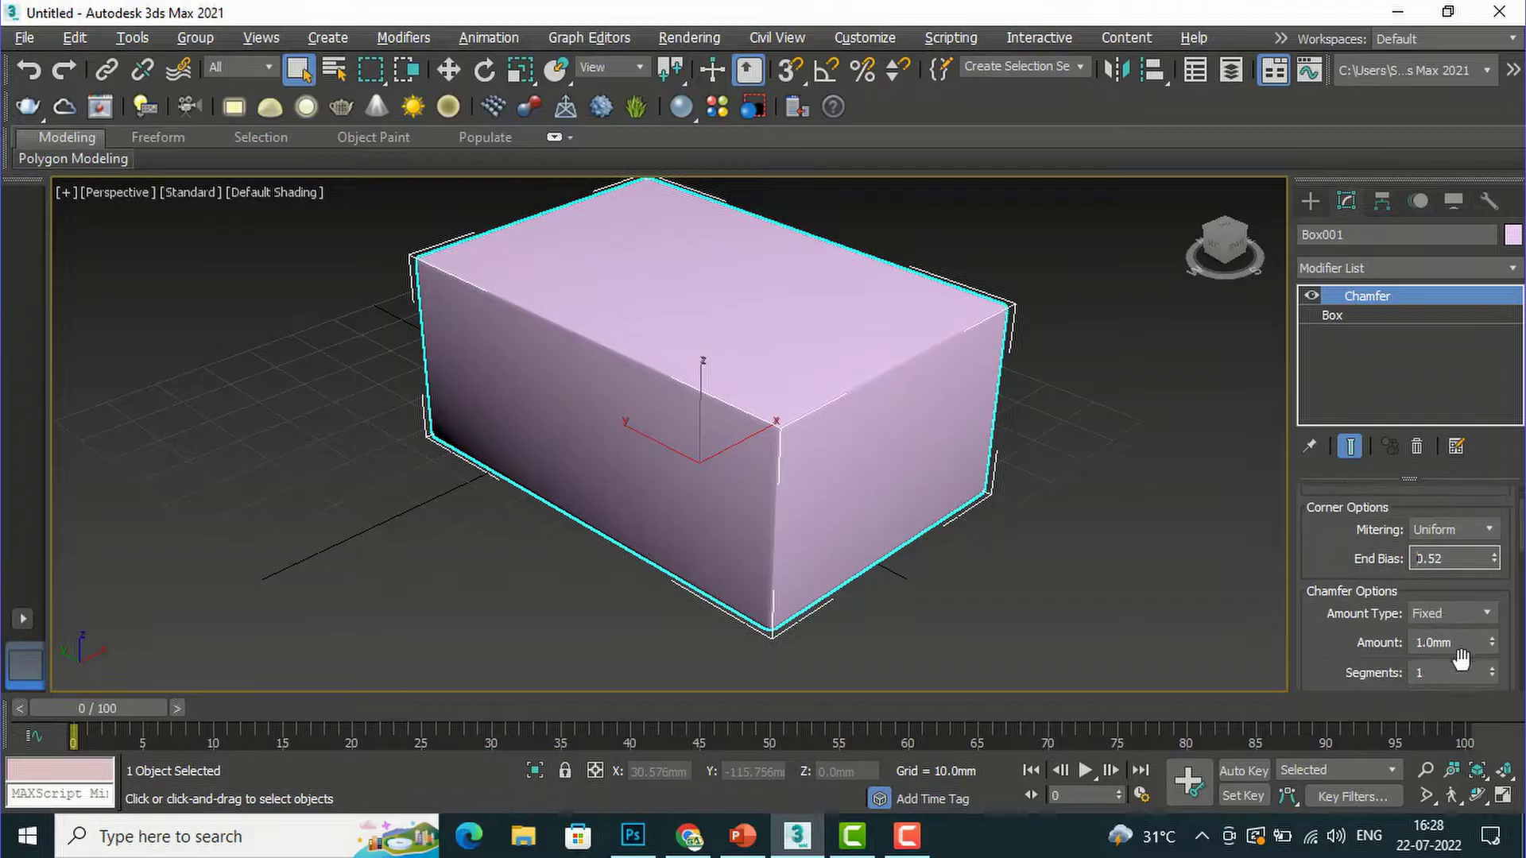
click(1486, 615)
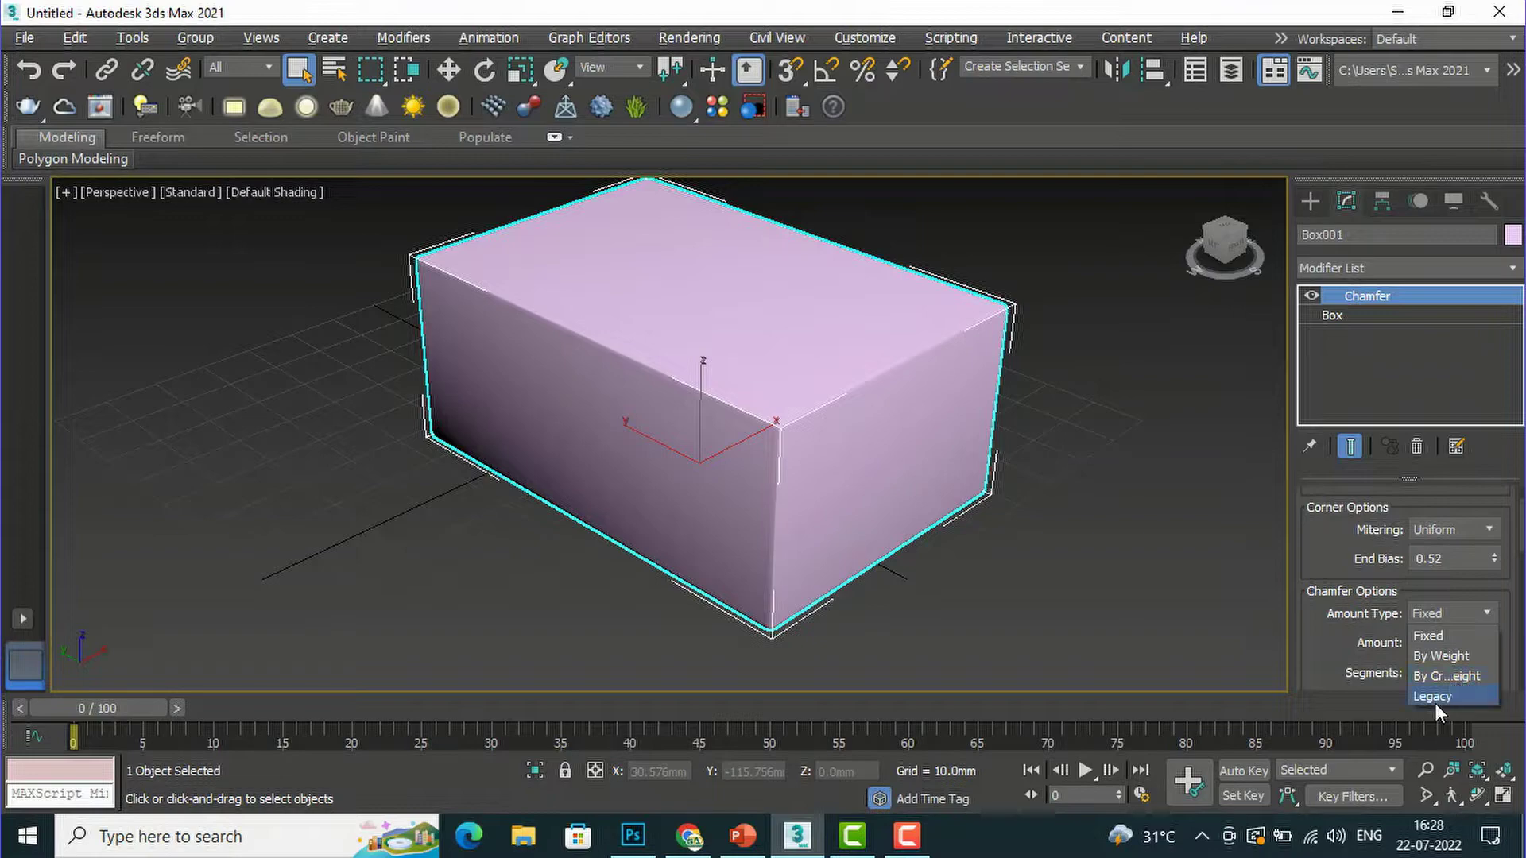
click(1451, 639)
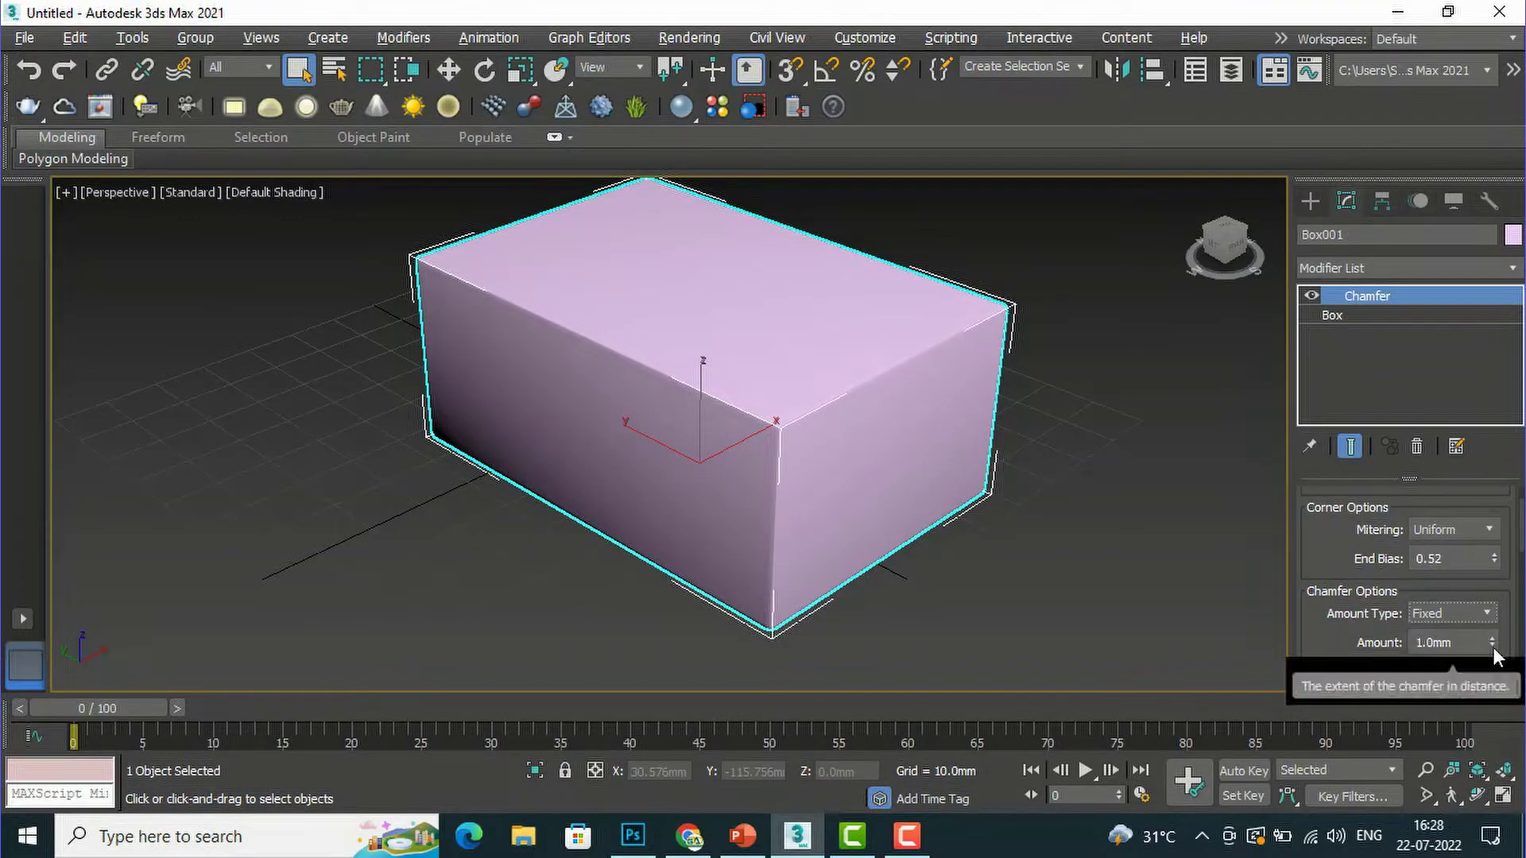
Set the chamfer Amount to 6.56mm and Segments to 33 for rounded edges.
mouse_move(1494, 645)
mouse_down()
mouse_move(1494, 574)
mouse_move(1494, 628)
mouse_up()
drag(1430, 559, 1490, 642)
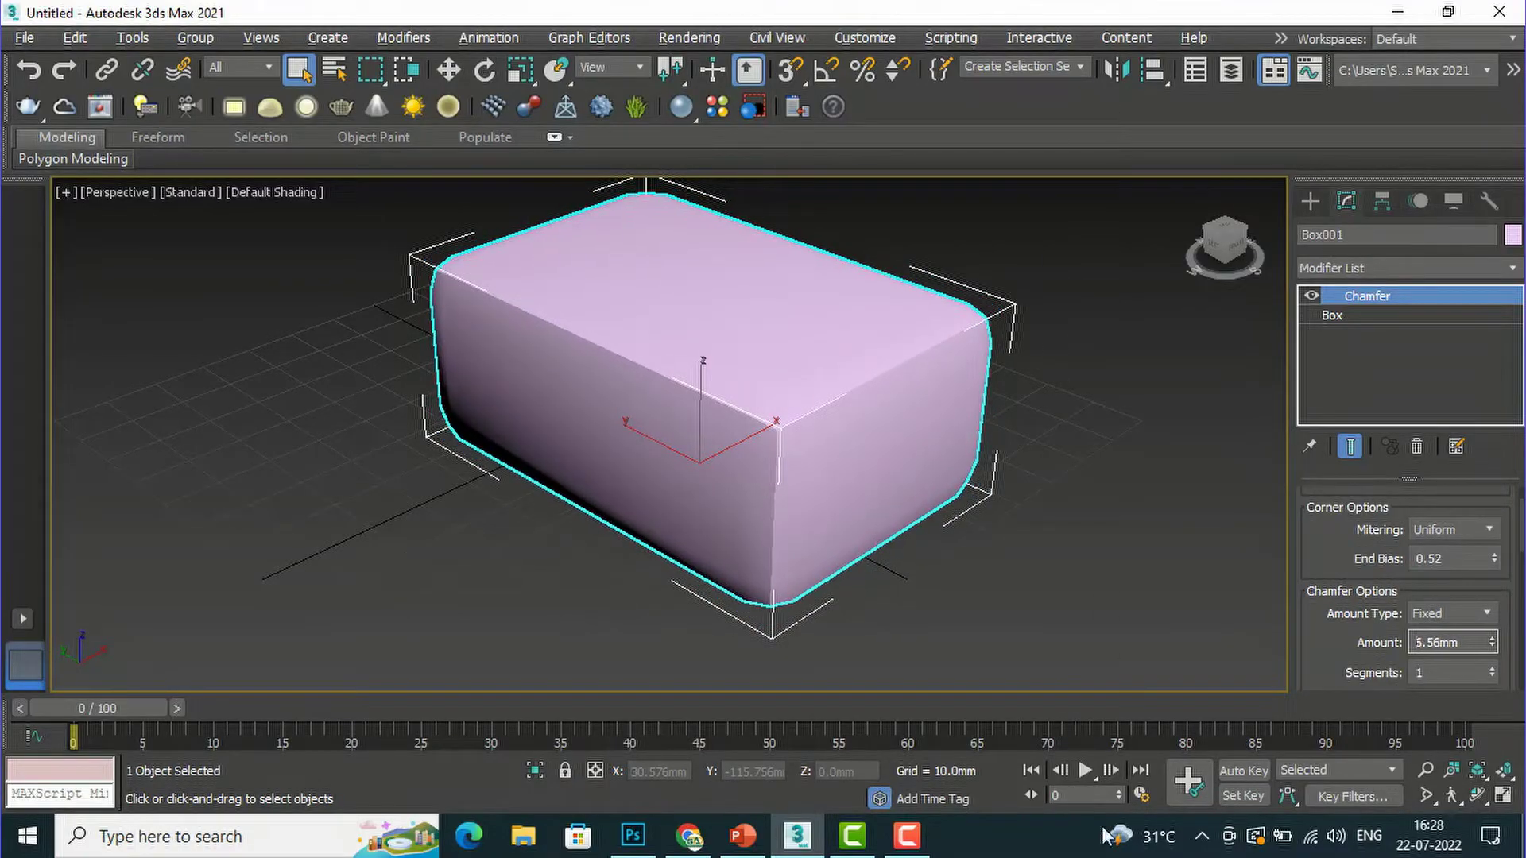
drag(1491, 674, 1489, 535)
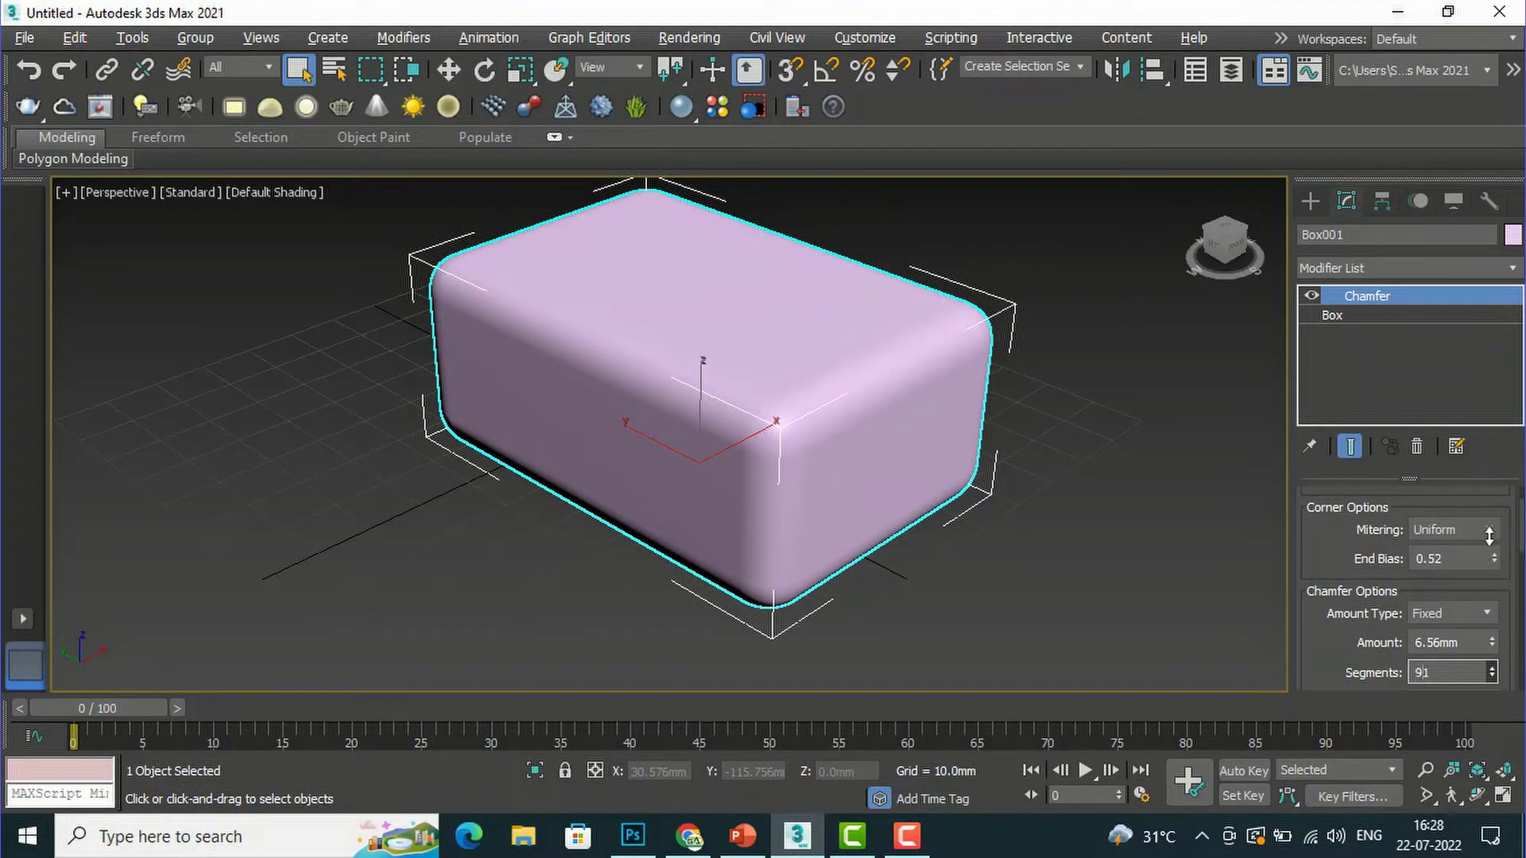
drag(1490, 620, 1489, 614)
scroll(798, 332, up, 2)
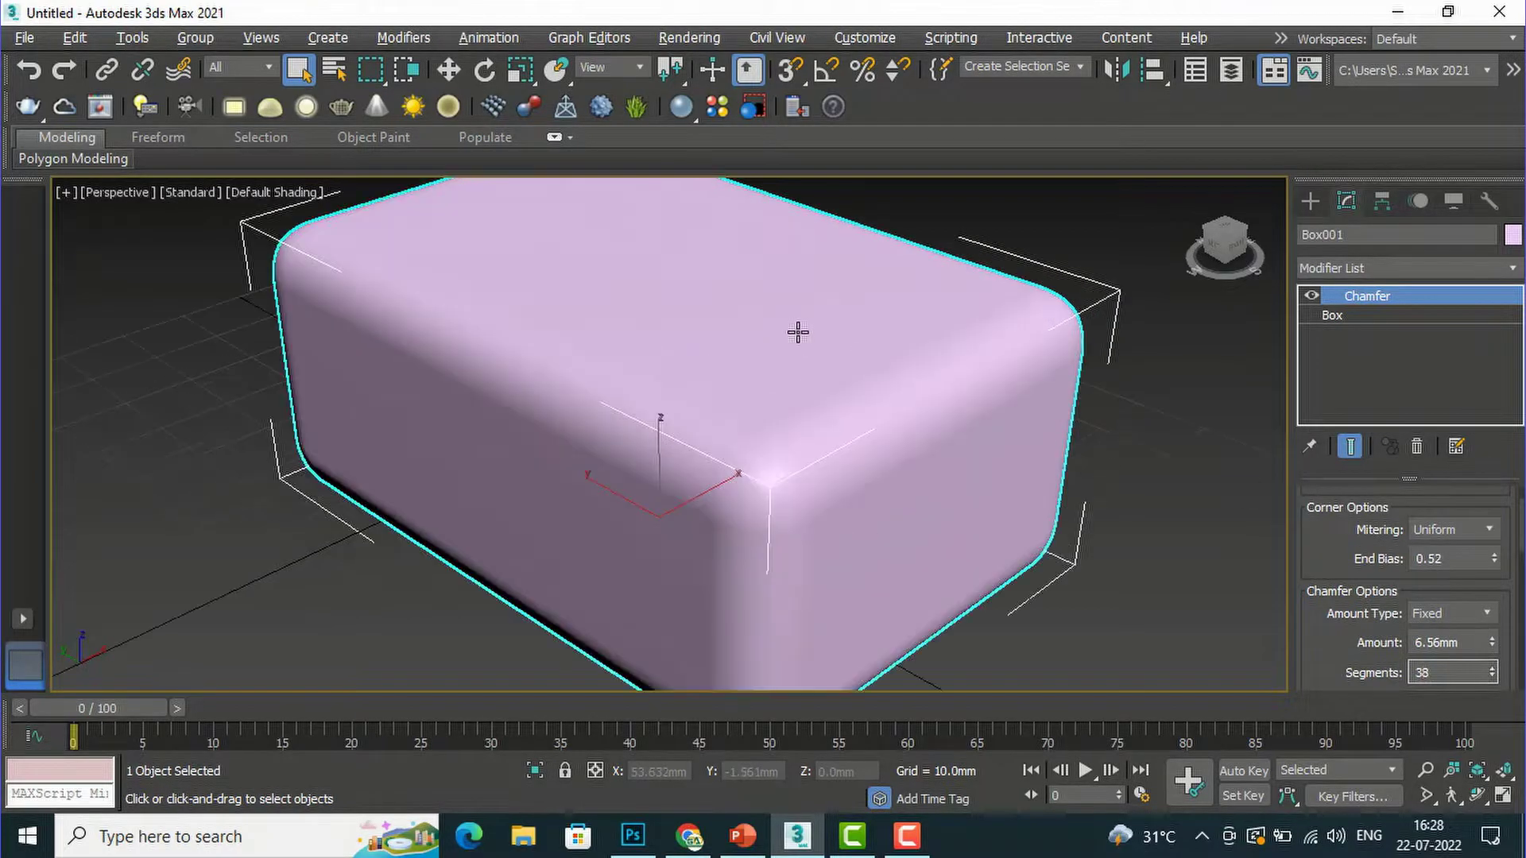
scroll(692, 349, down, 2)
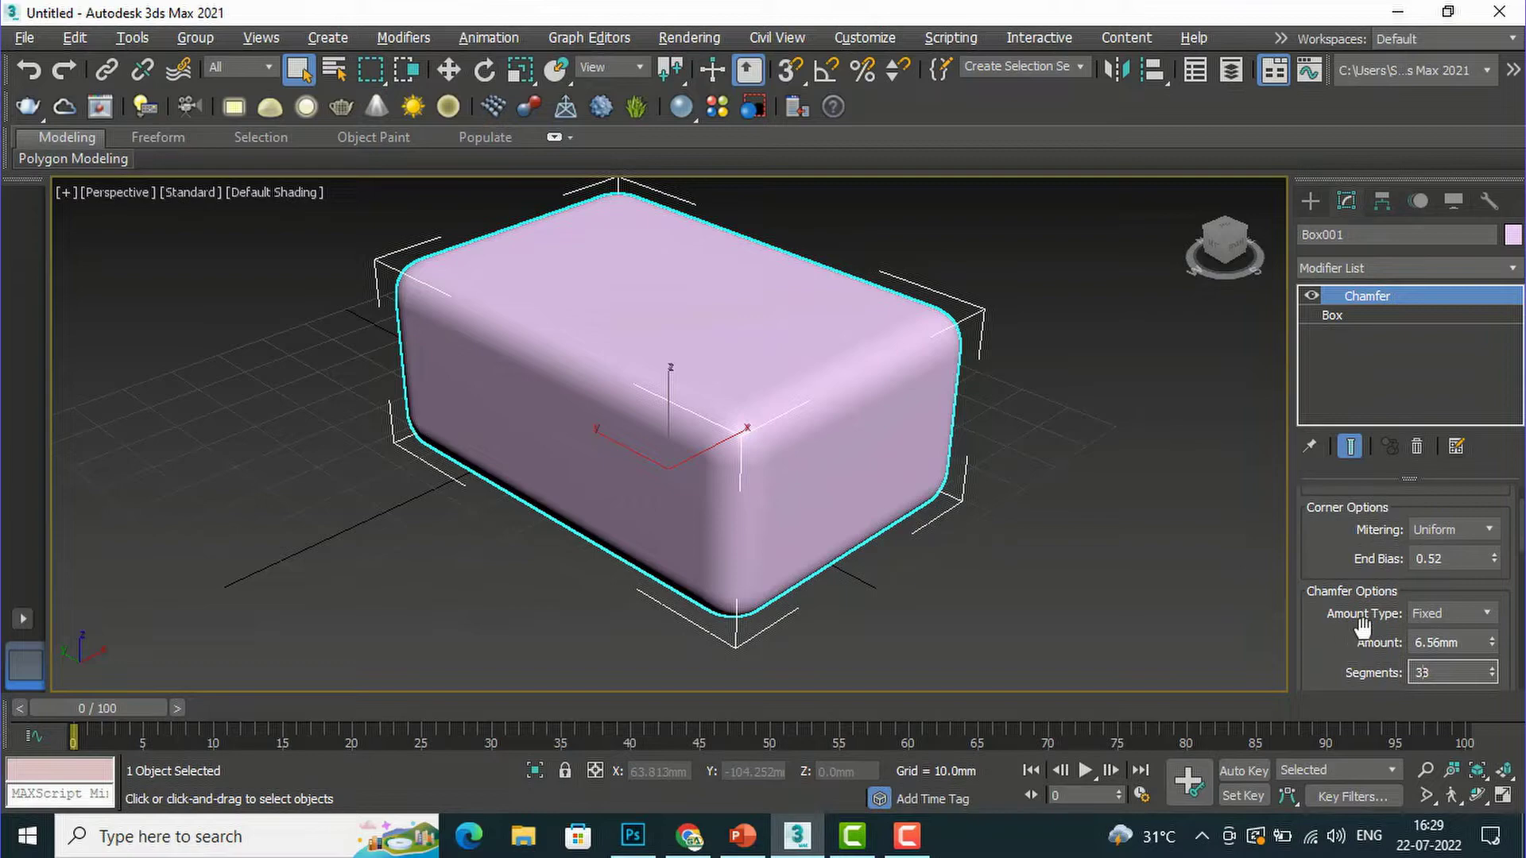
scroll(1360, 576, up, 2)
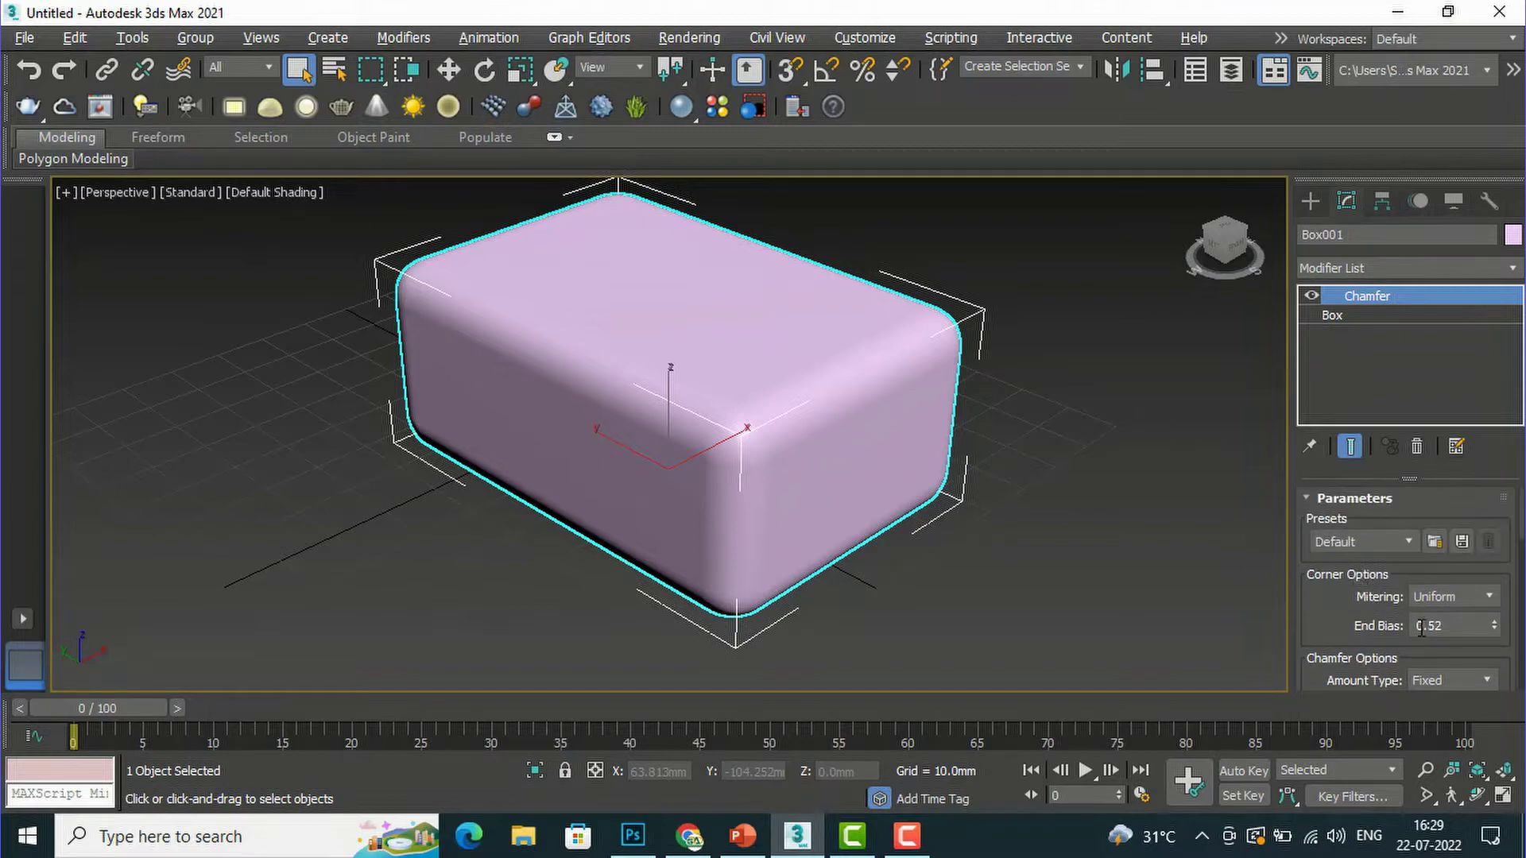
Switch the chamfer's corner mitering to Quad.
click(1453, 594)
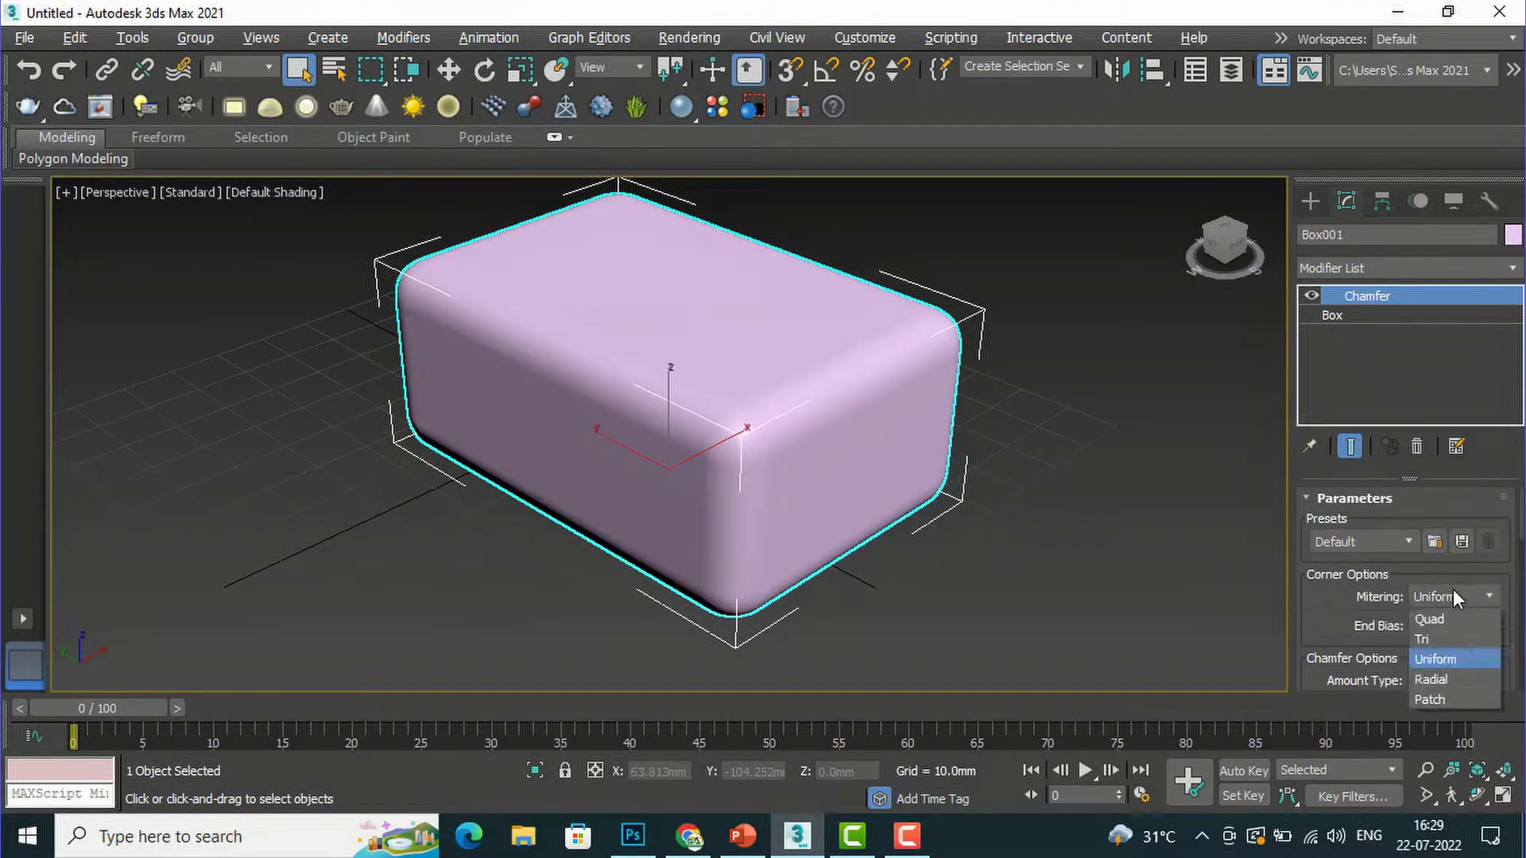
click(1439, 613)
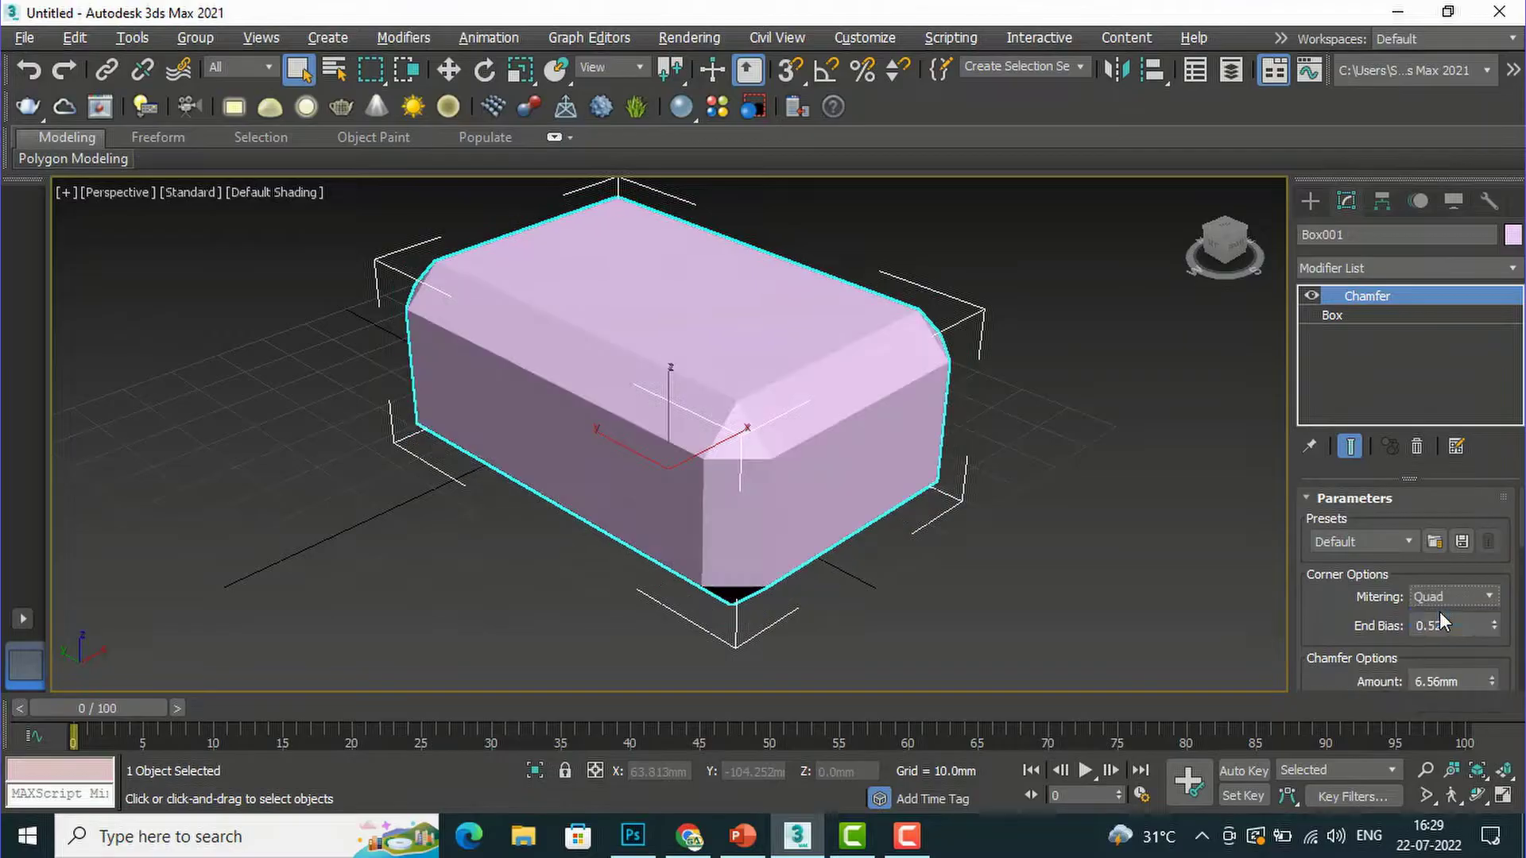
scroll(764, 458, up, 4)
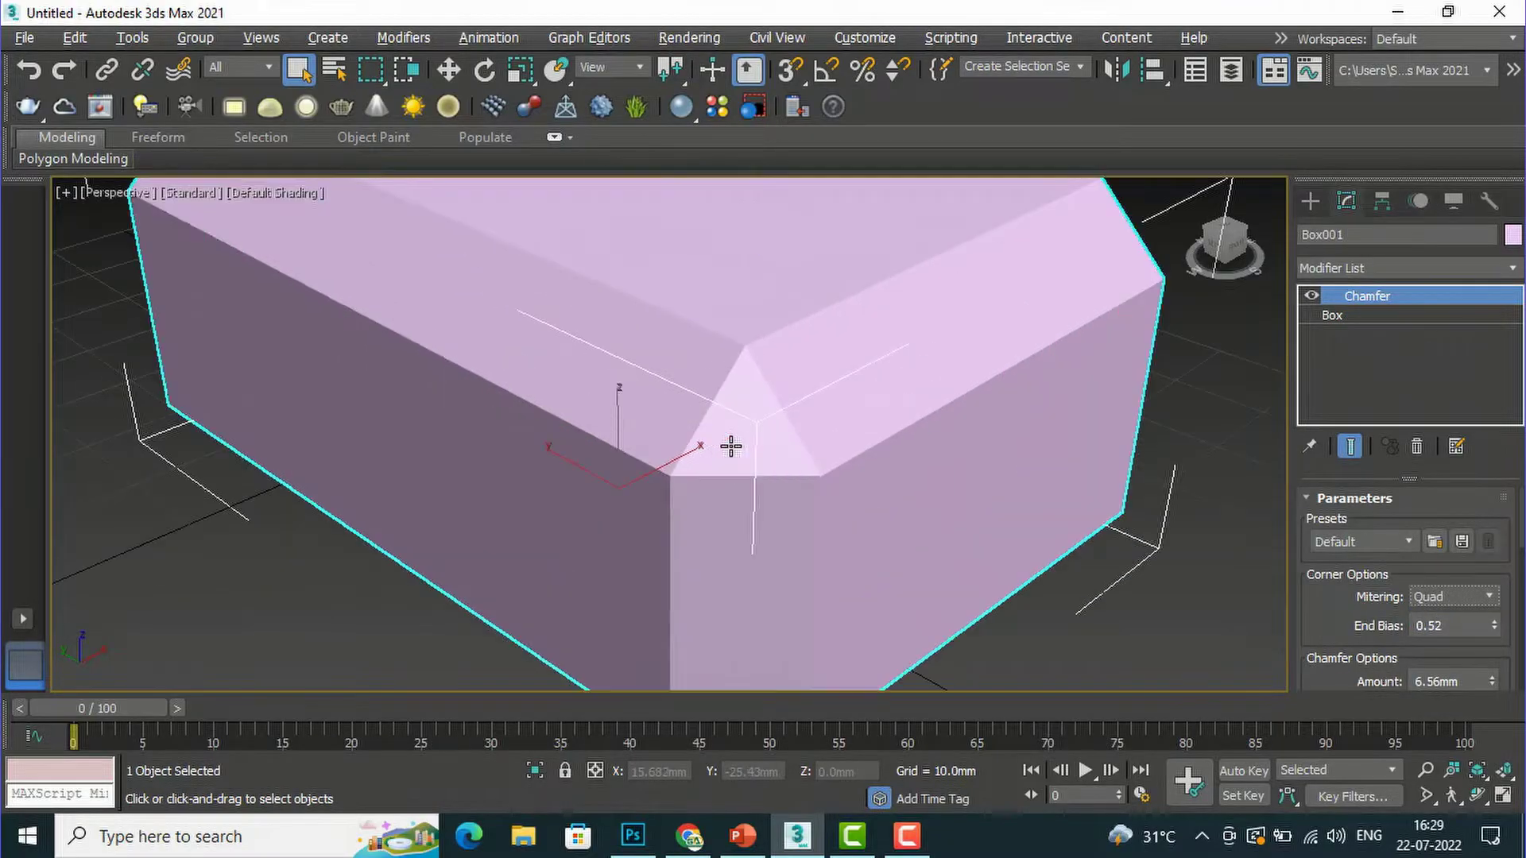
Toggle Edged Faces on, reselect the box, then turn Edged Faces off.
click(261, 192)
click(313, 442)
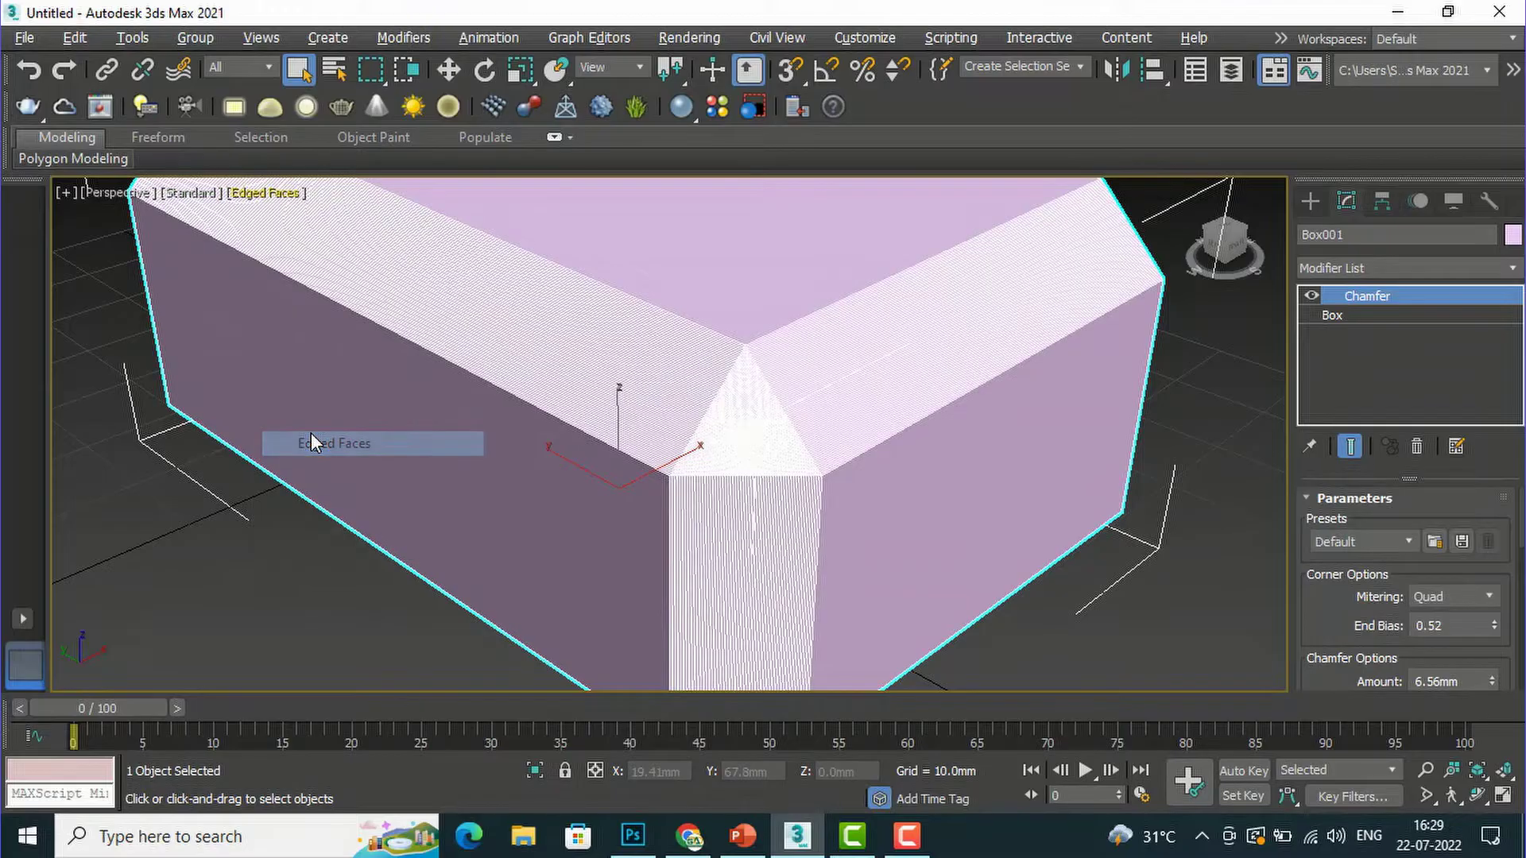
scroll(779, 426, up, 3)
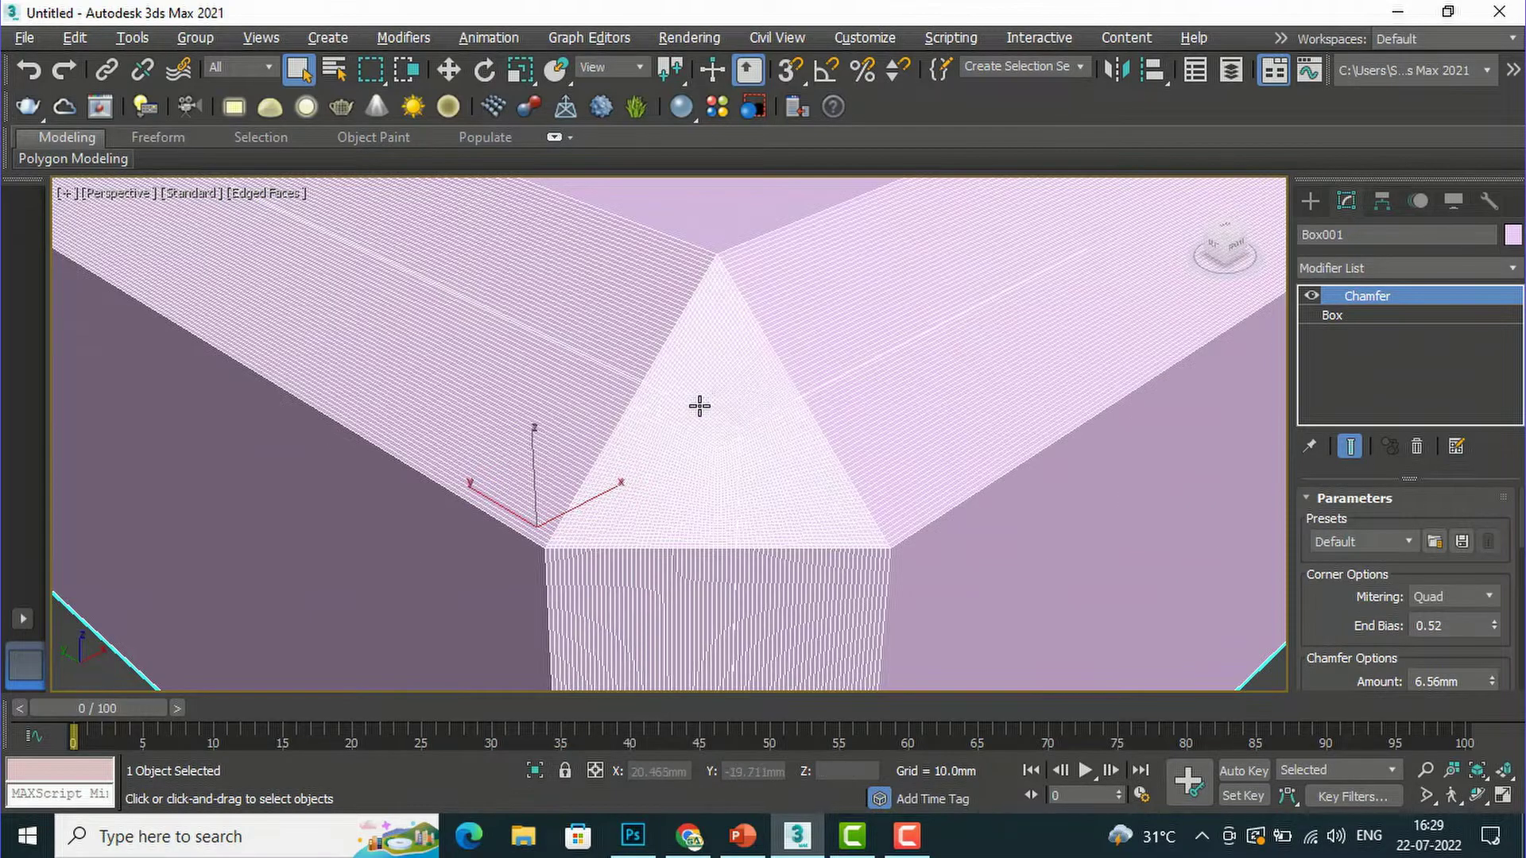
scroll(701, 406, down, 4)
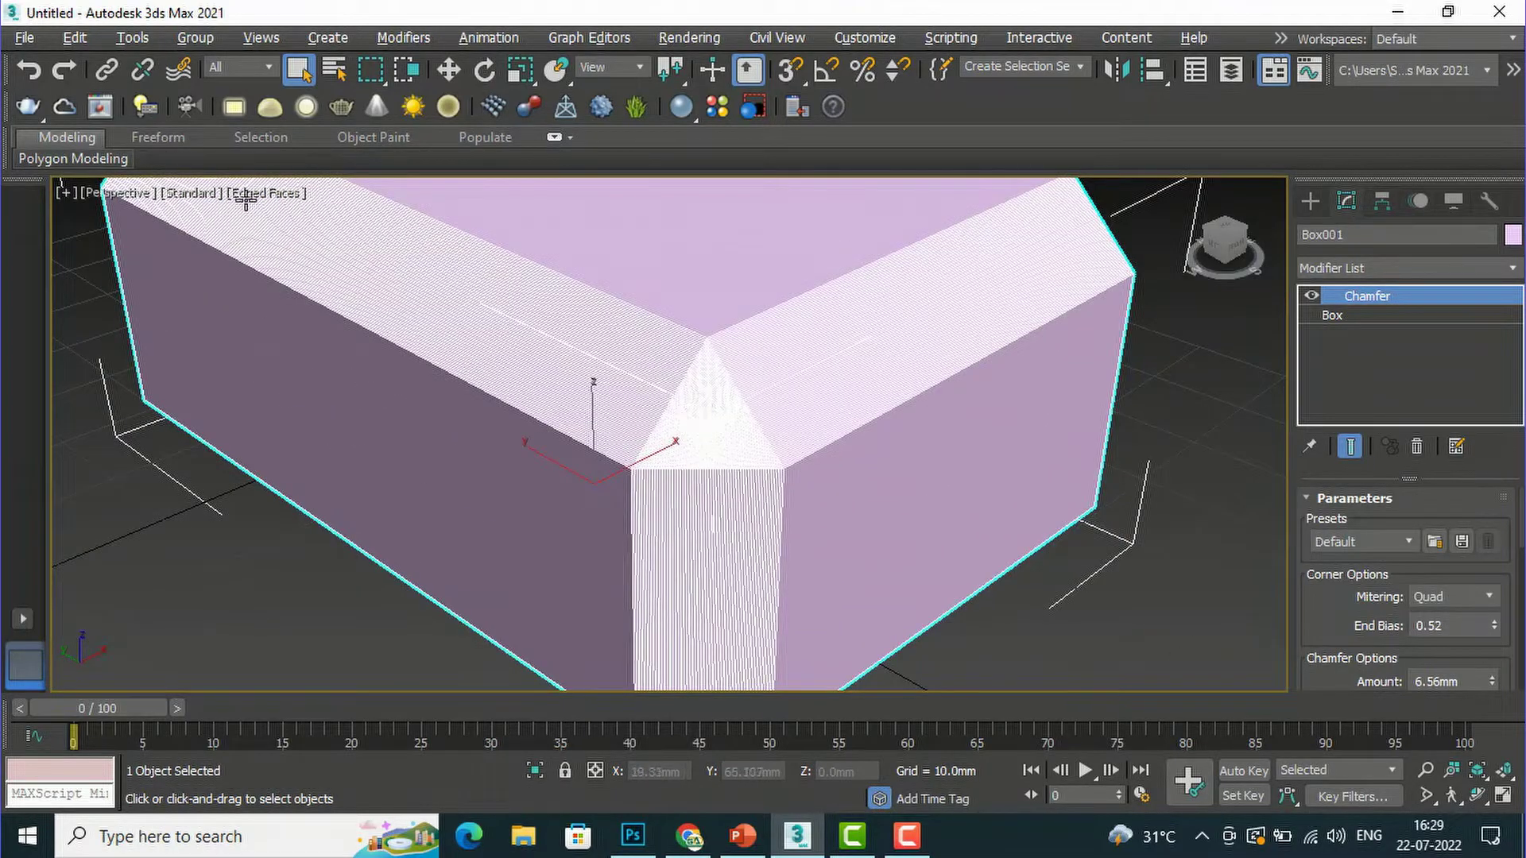
click(126, 540)
click(243, 199)
click(239, 196)
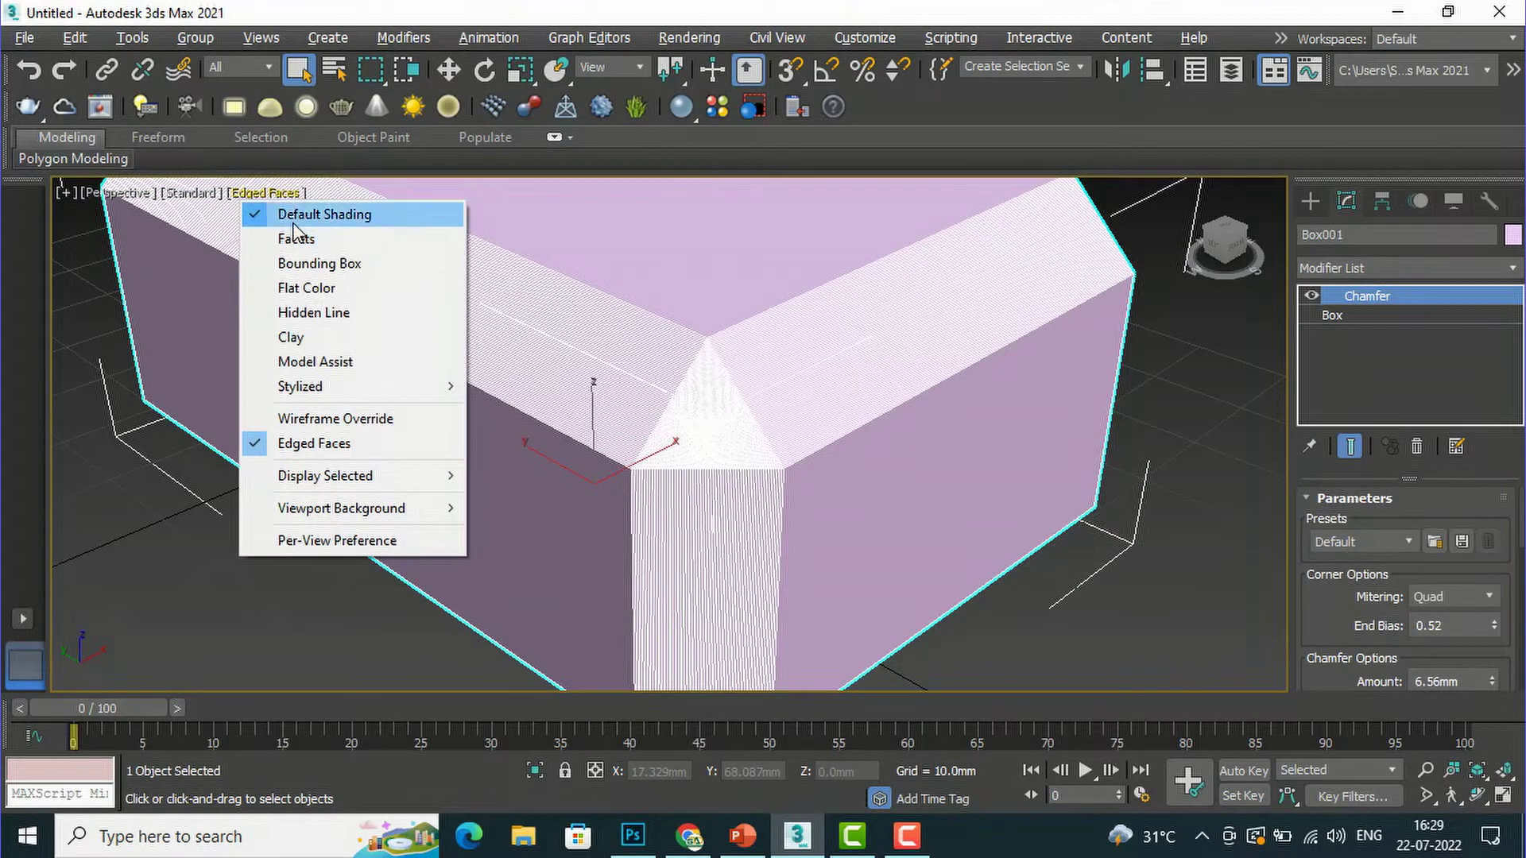
click(314, 443)
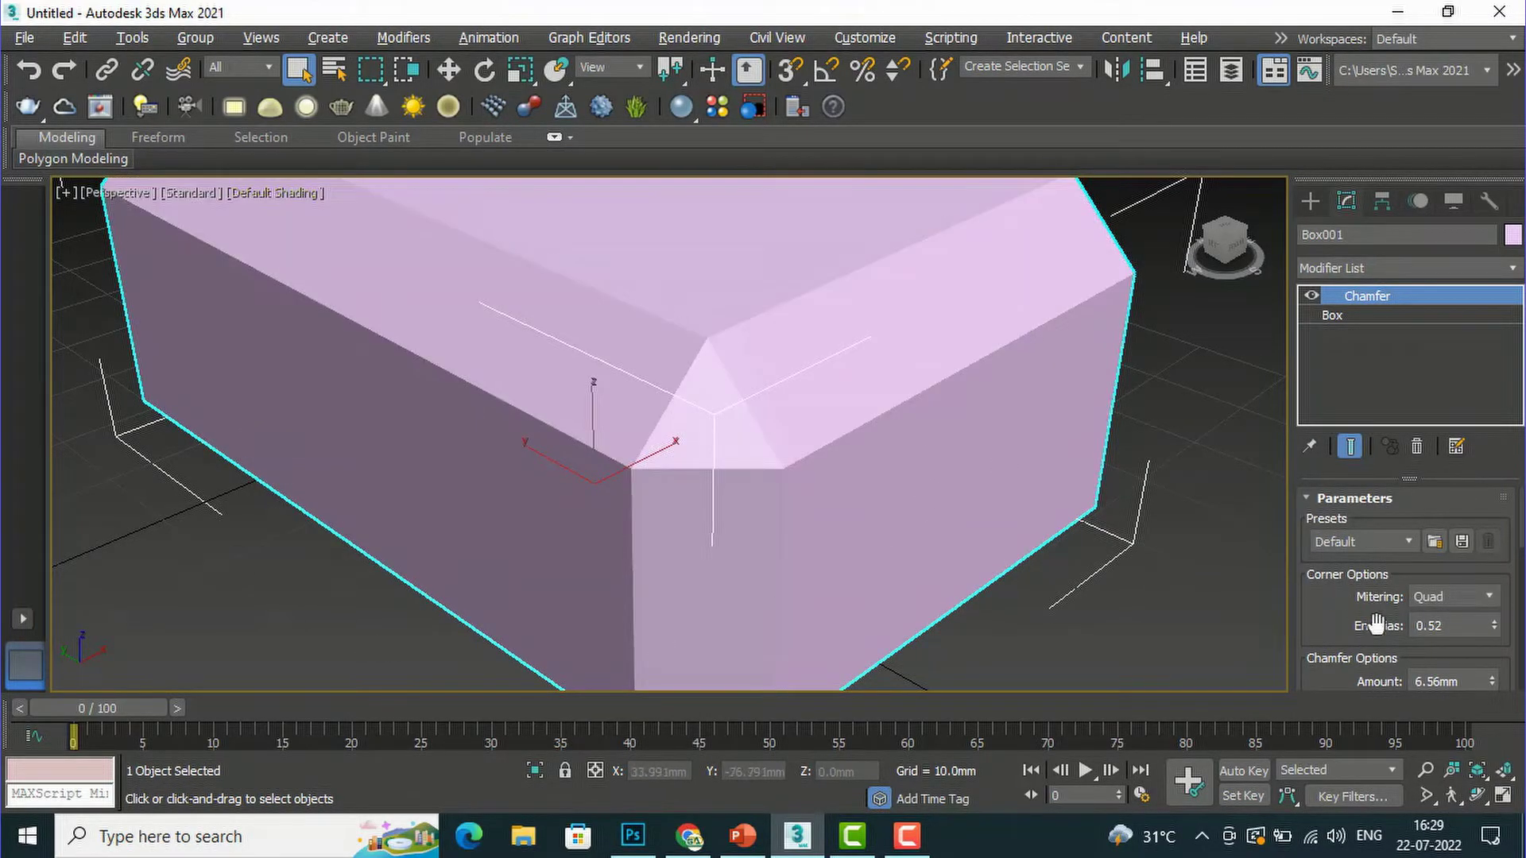
Try Tri corner mitering, then switch the chamfer mitering to Uniform.
click(1465, 598)
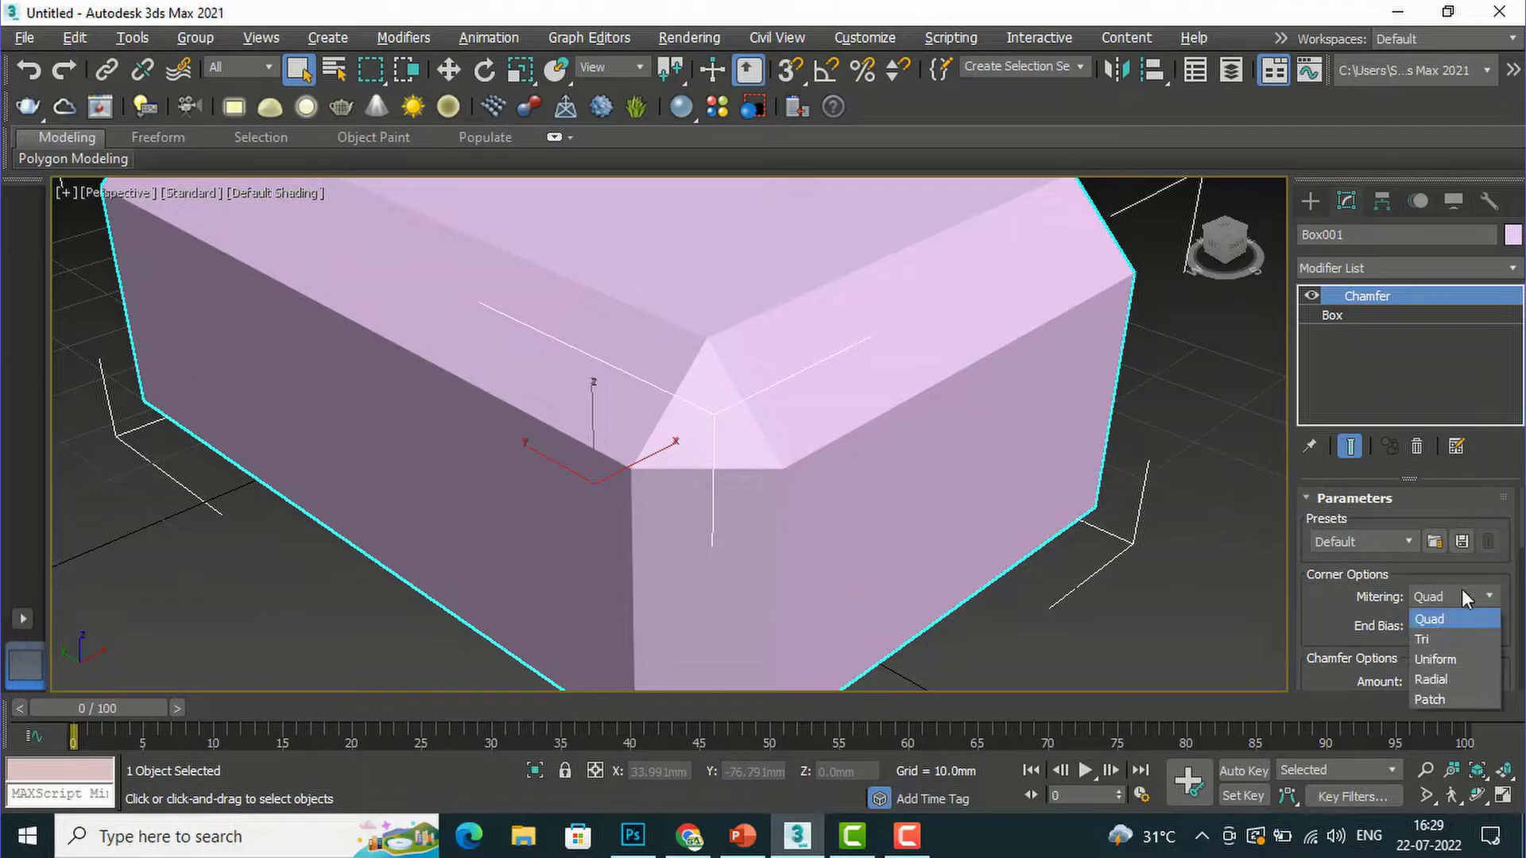
click(1443, 638)
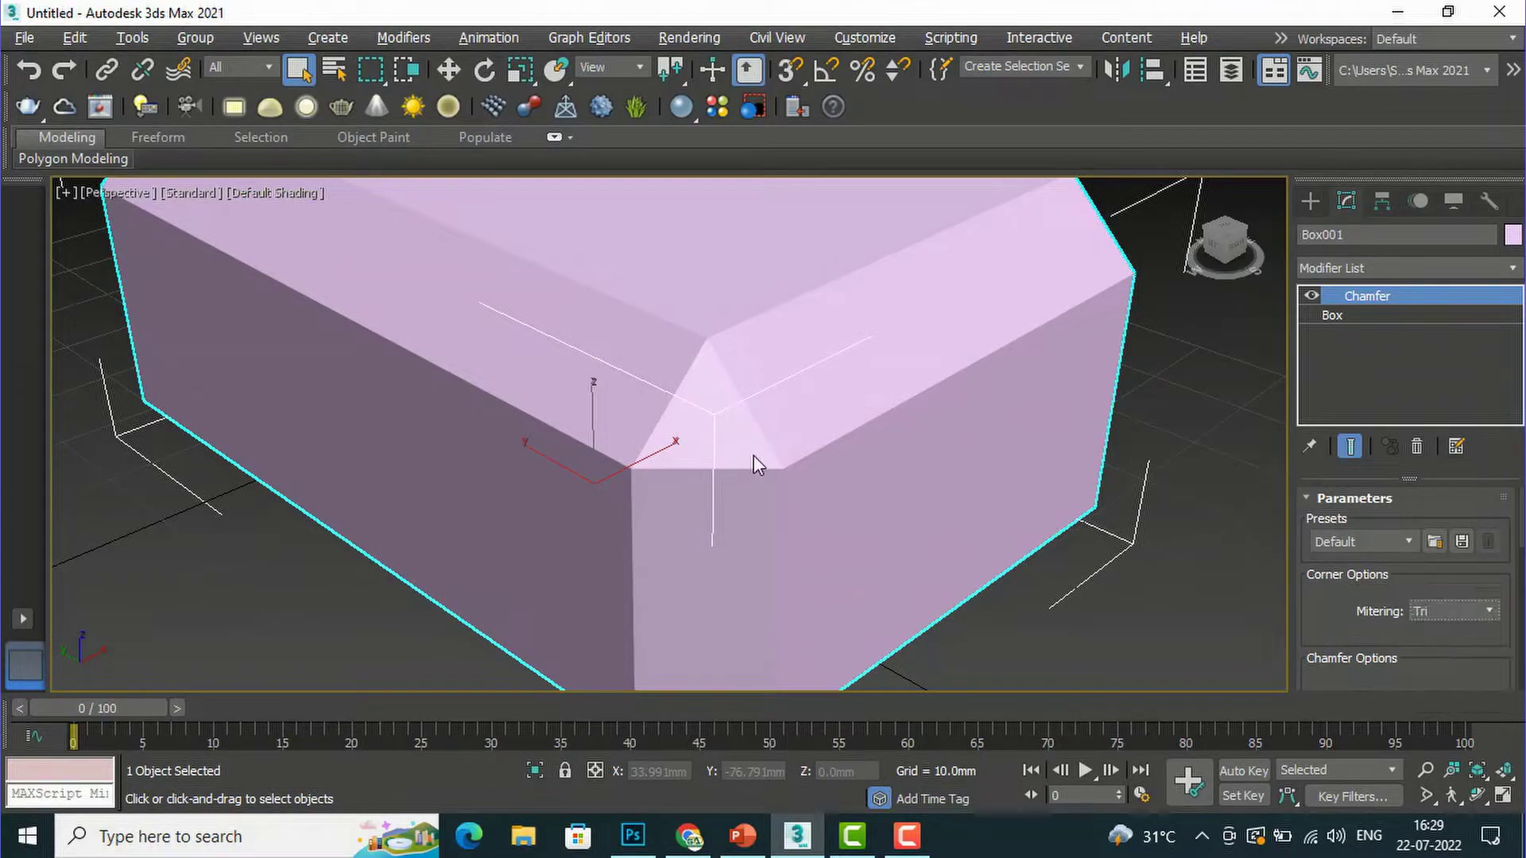
click(1455, 597)
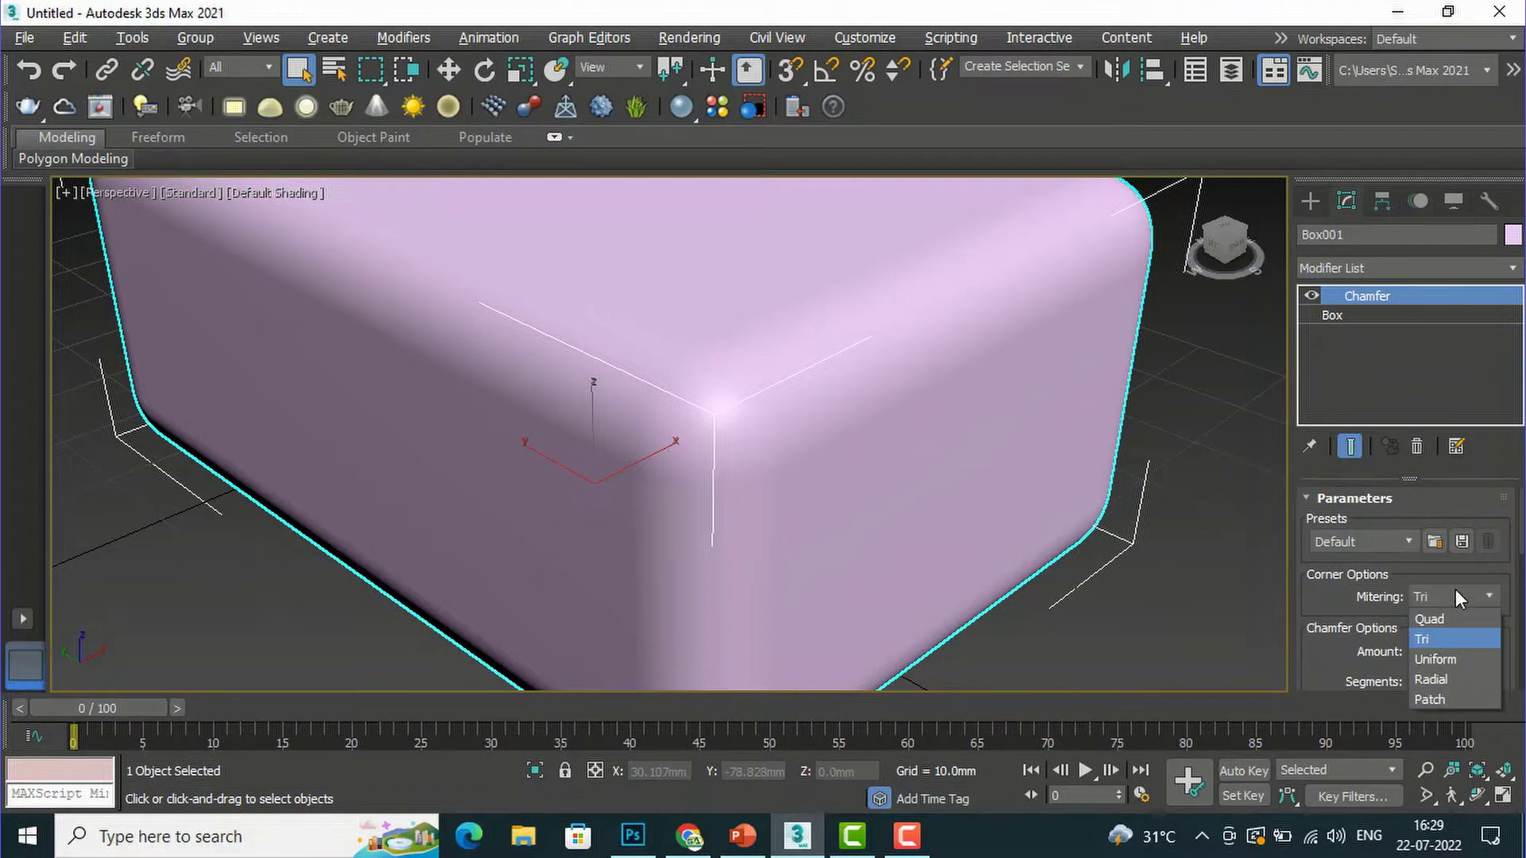
click(1451, 658)
scroll(719, 410, up, 3)
scroll(635, 410, down, 2)
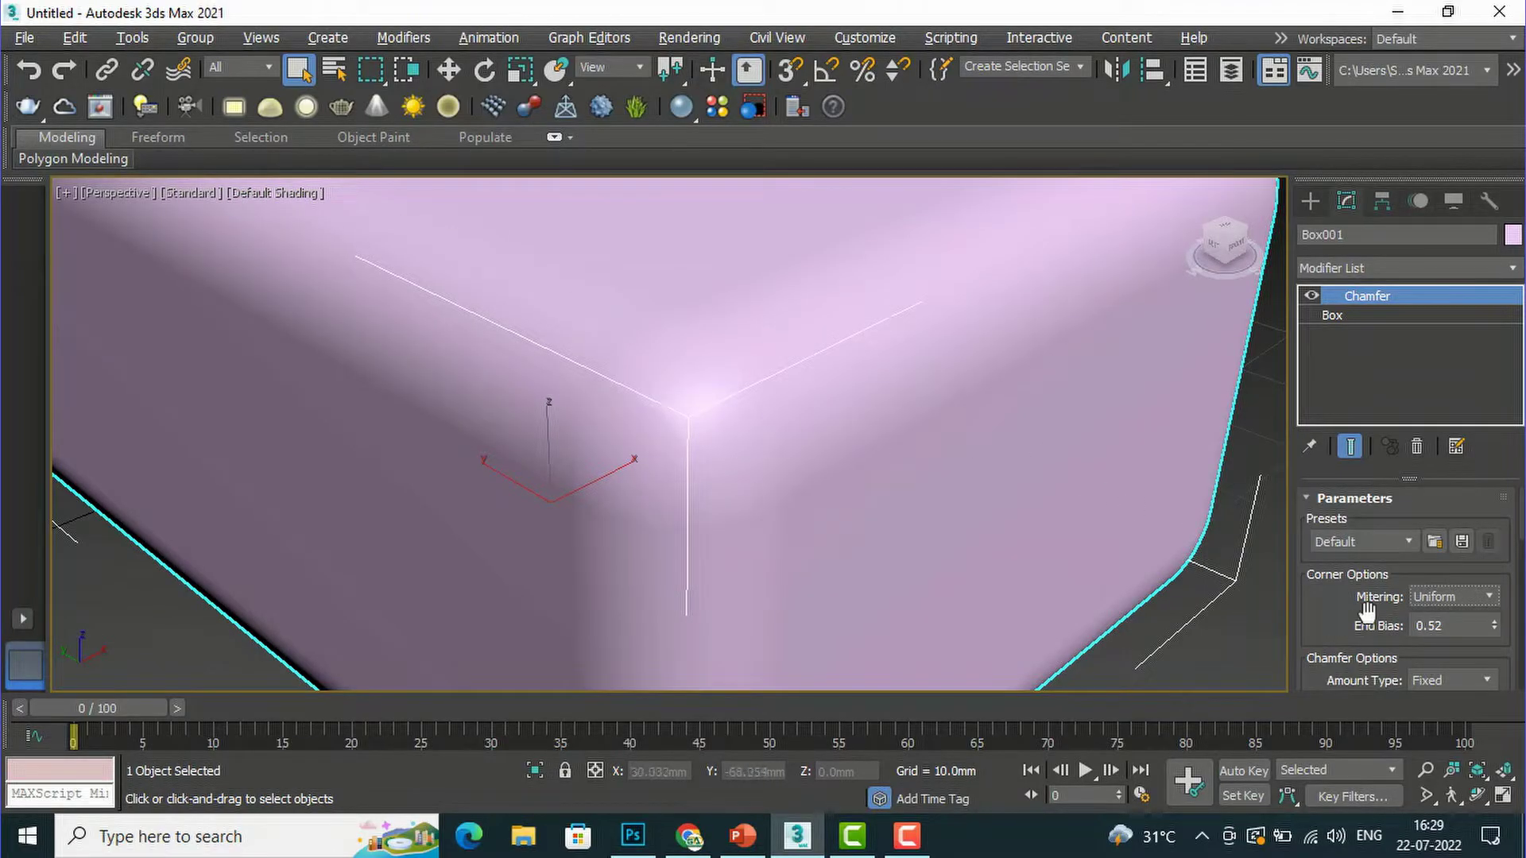
scroll(1405, 602, down, 3)
scroll(1405, 602, up, 2)
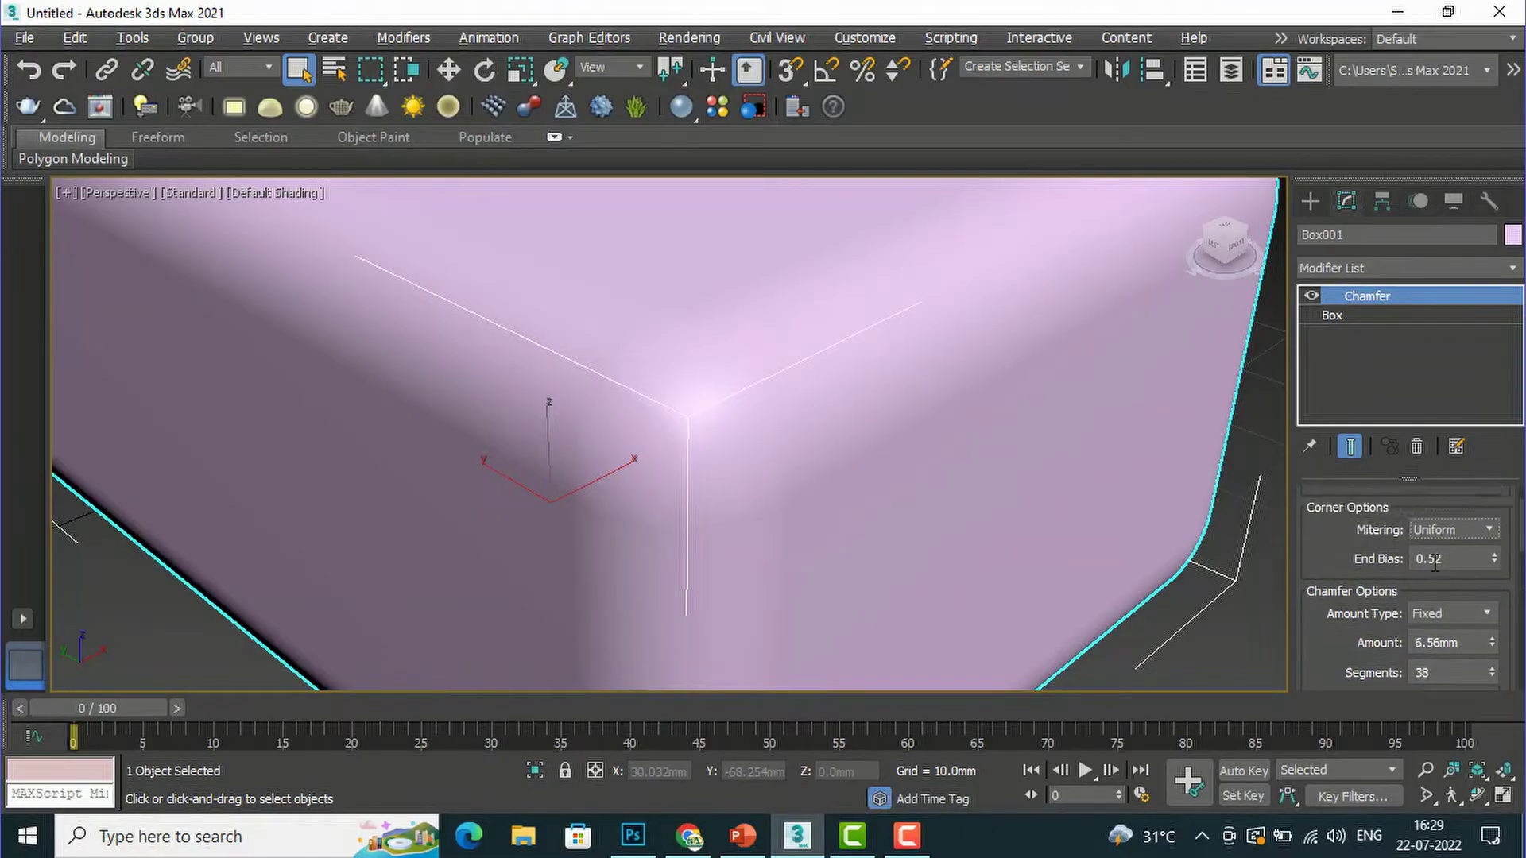
Confirm Uniform stays selected as the corner mitering.
click(1447, 531)
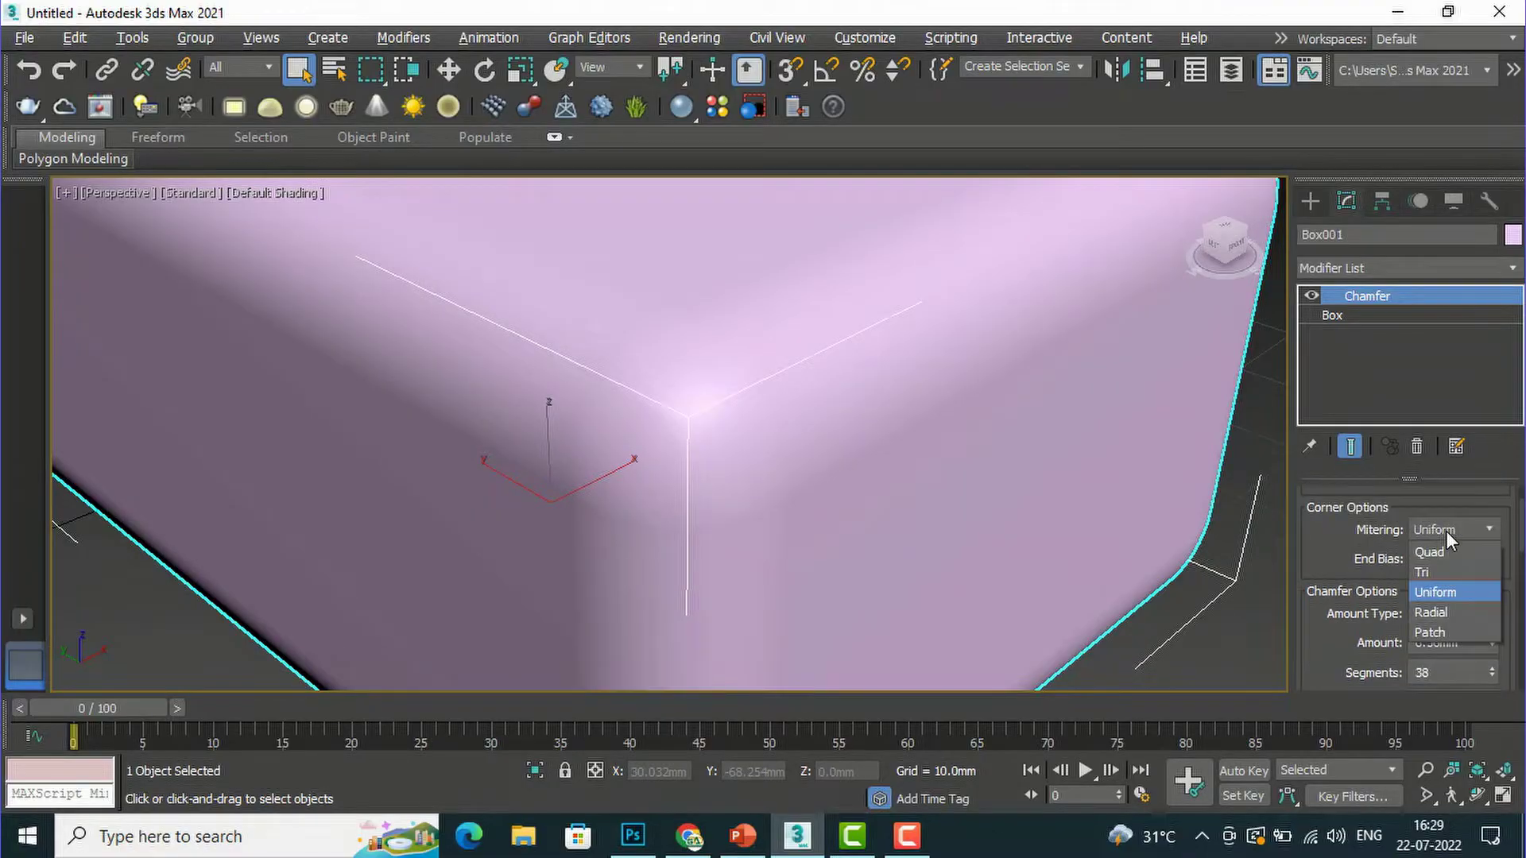
click(1436, 592)
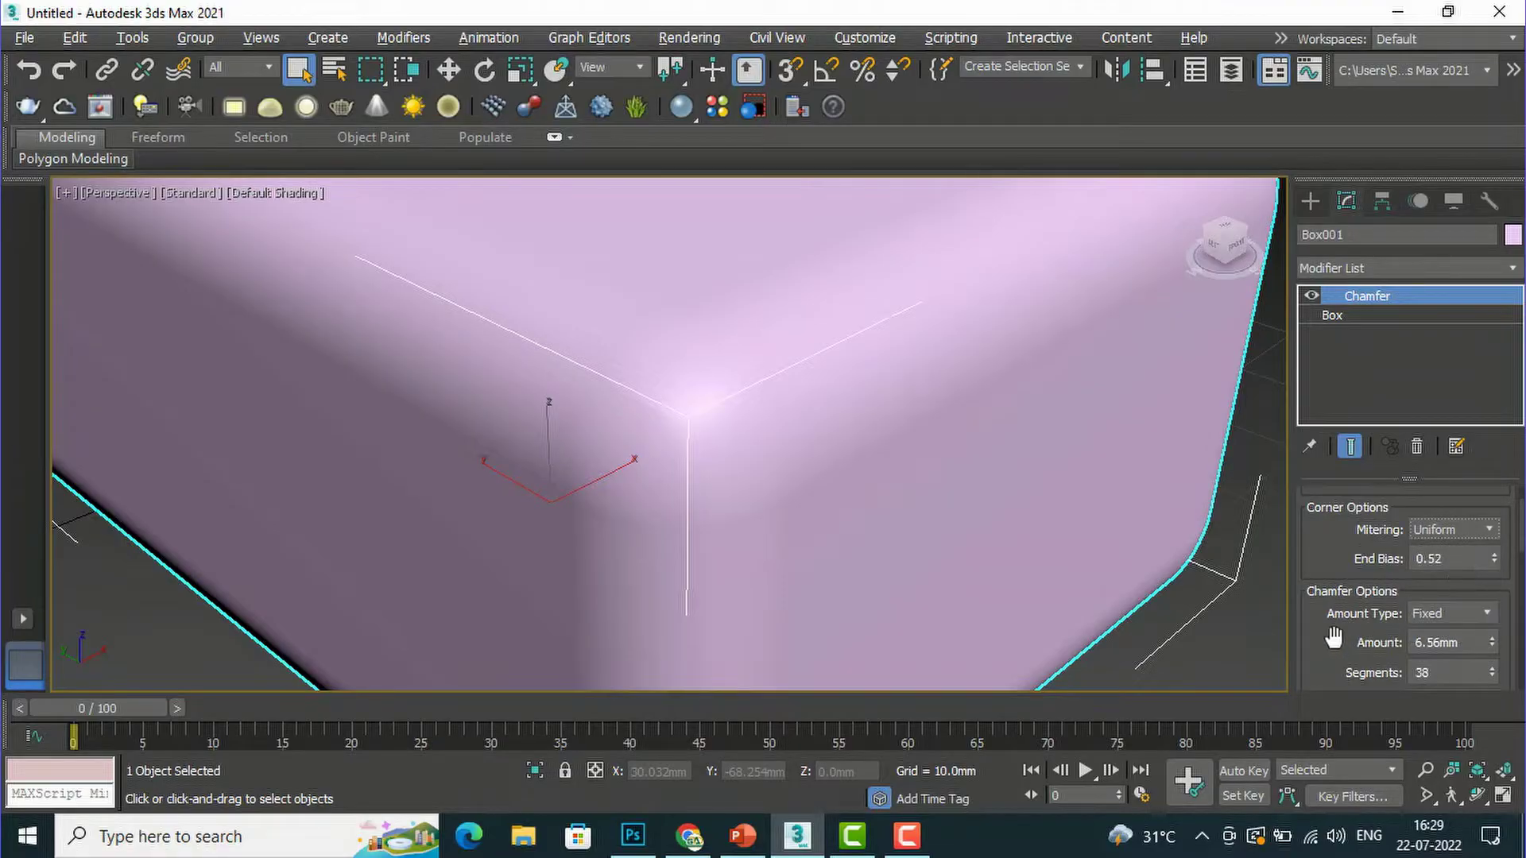
scroll(1333, 636, down, 2)
scroll(1334, 636, down, 1)
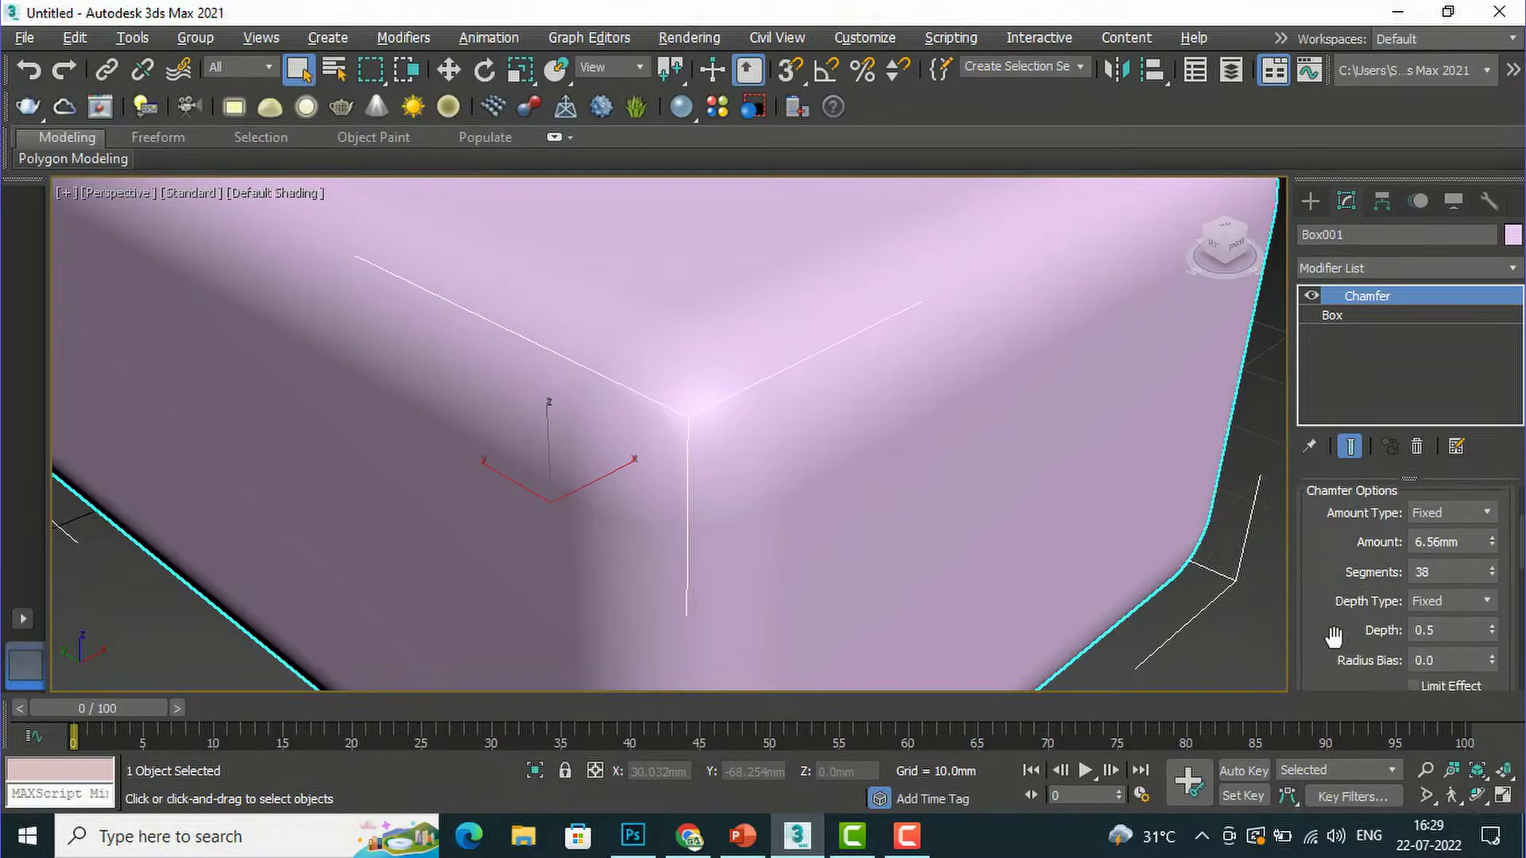
scroll(1333, 636, up, 1)
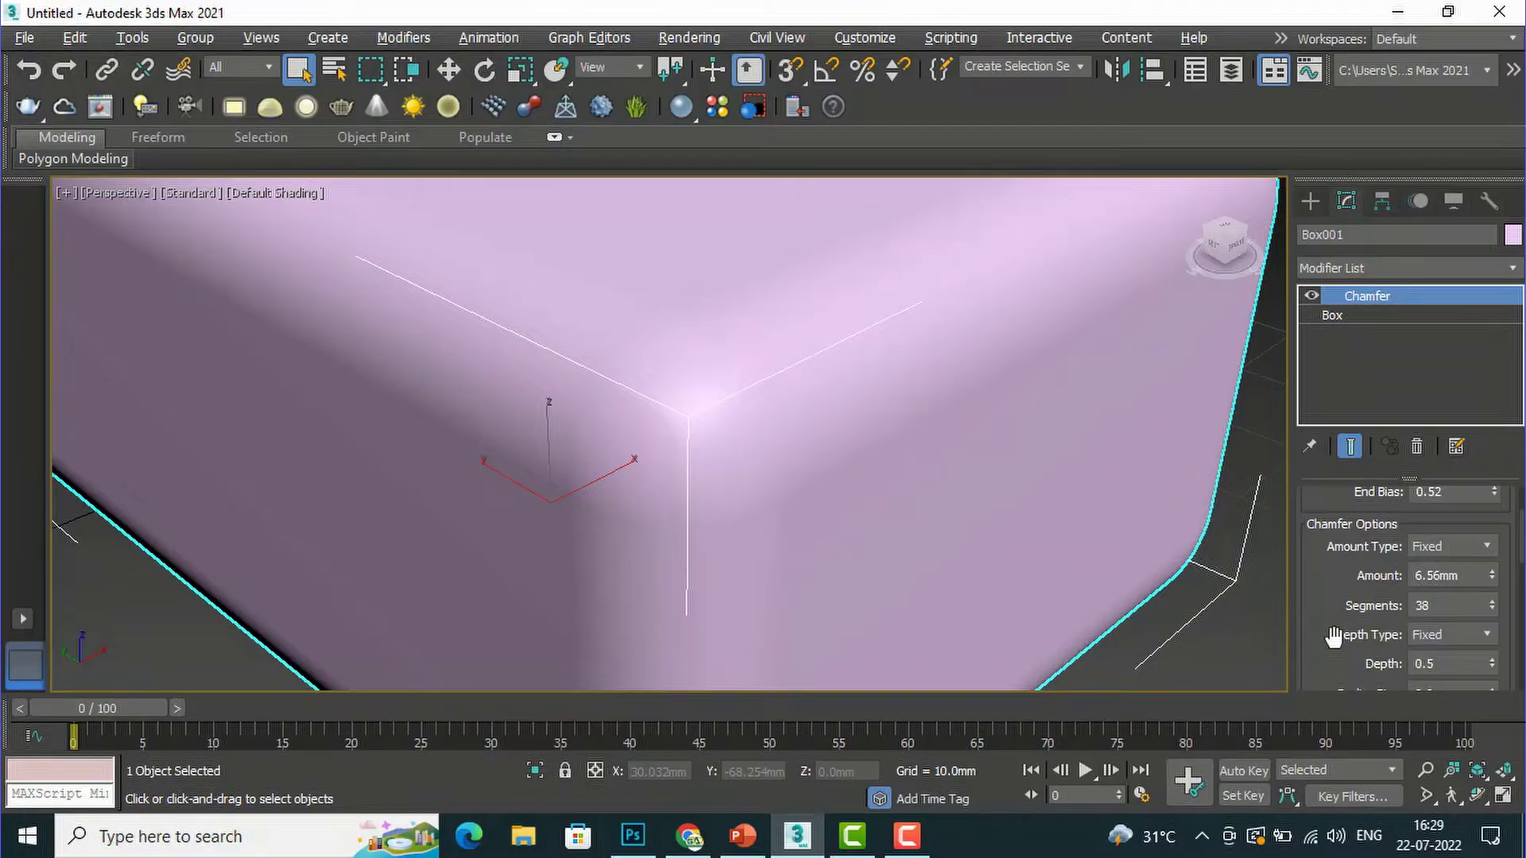
click(1466, 548)
click(1453, 592)
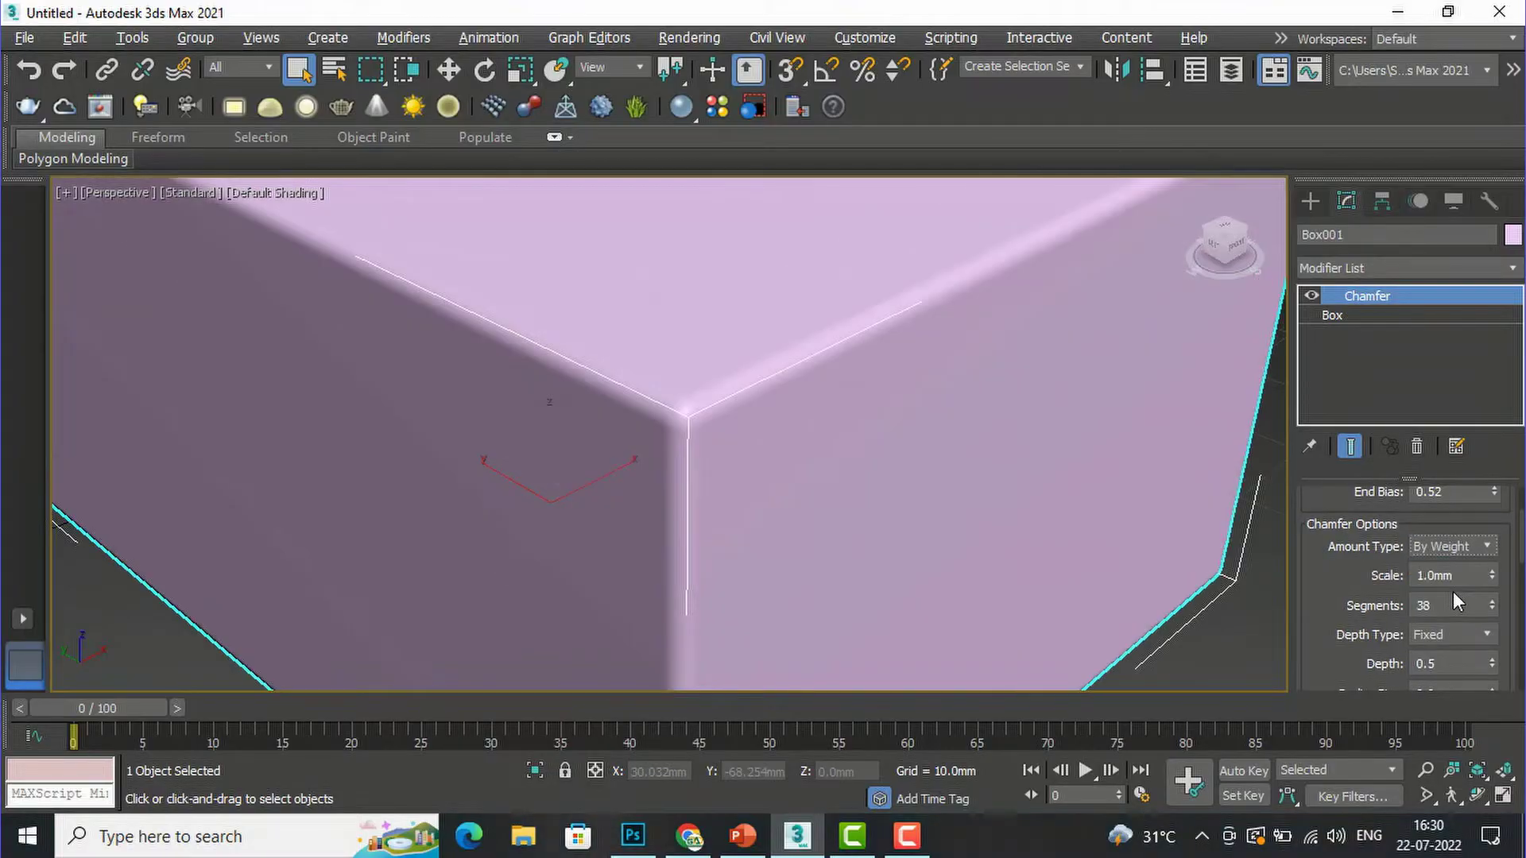
scroll(696, 438, down, 6)
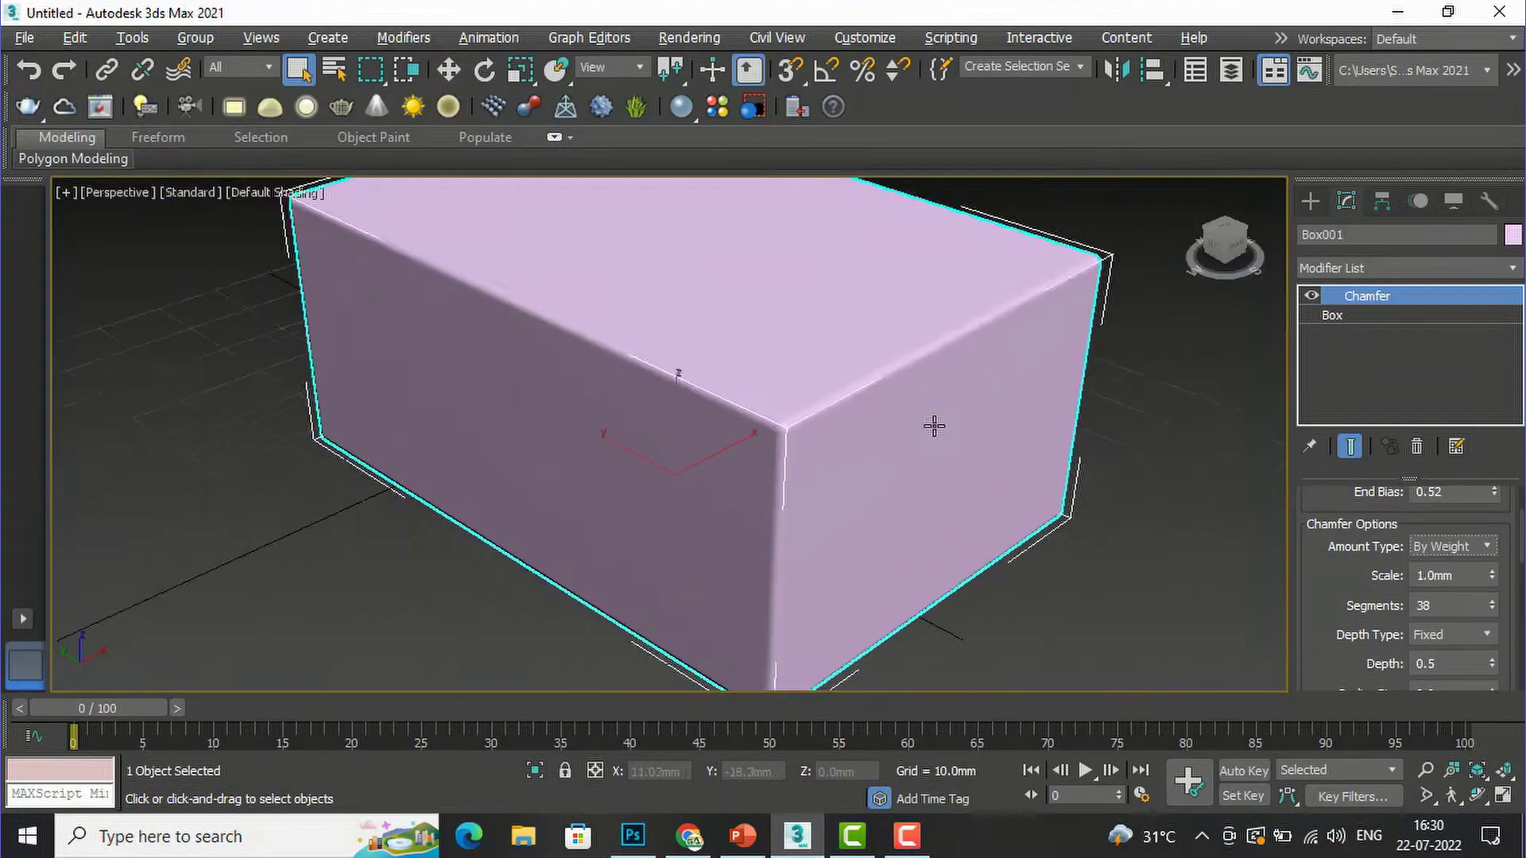
click(1437, 546)
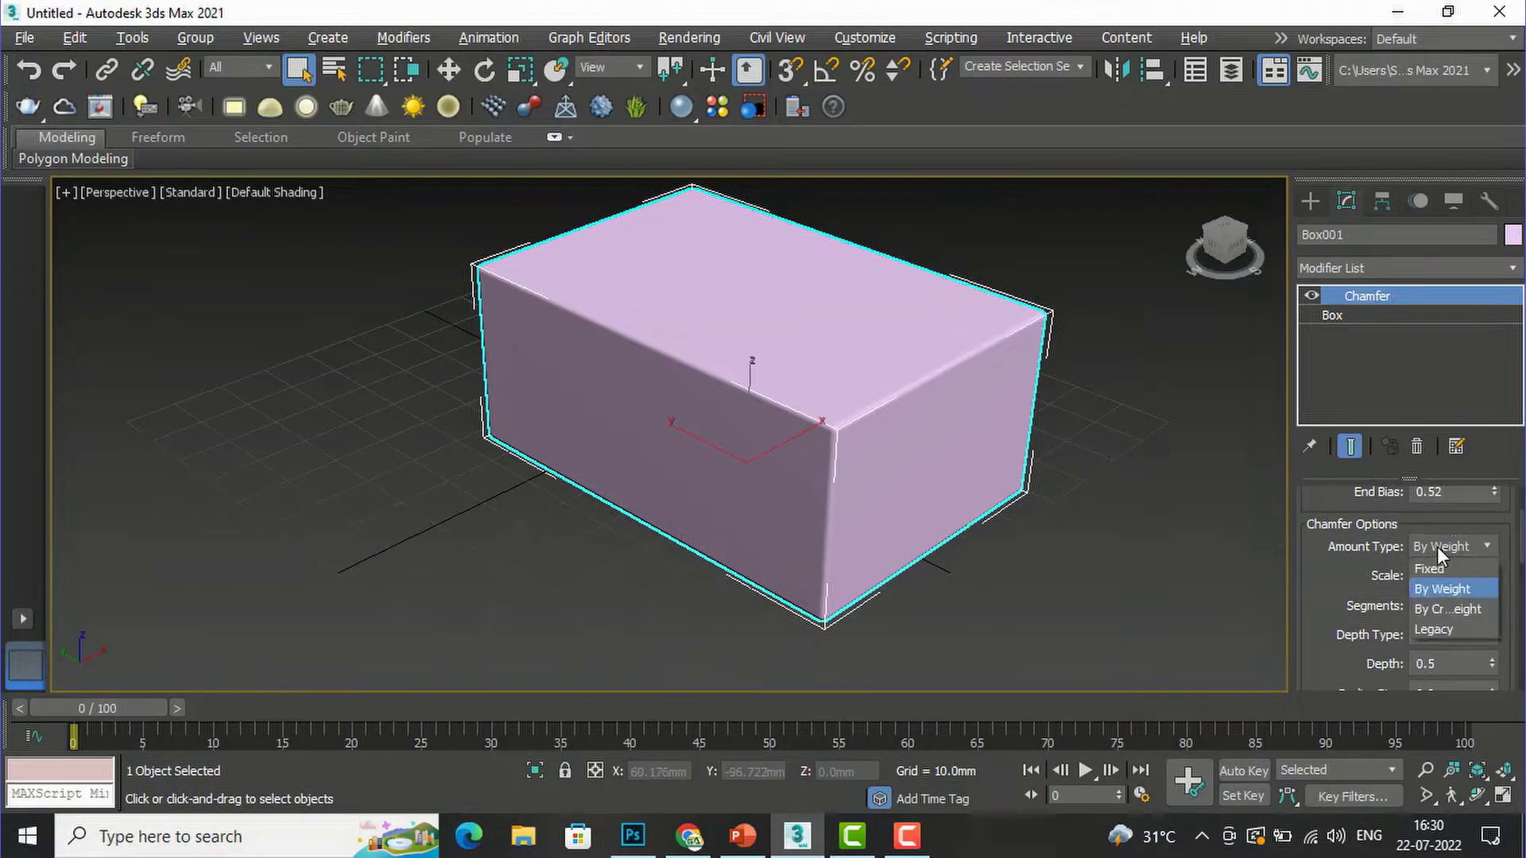
click(1436, 609)
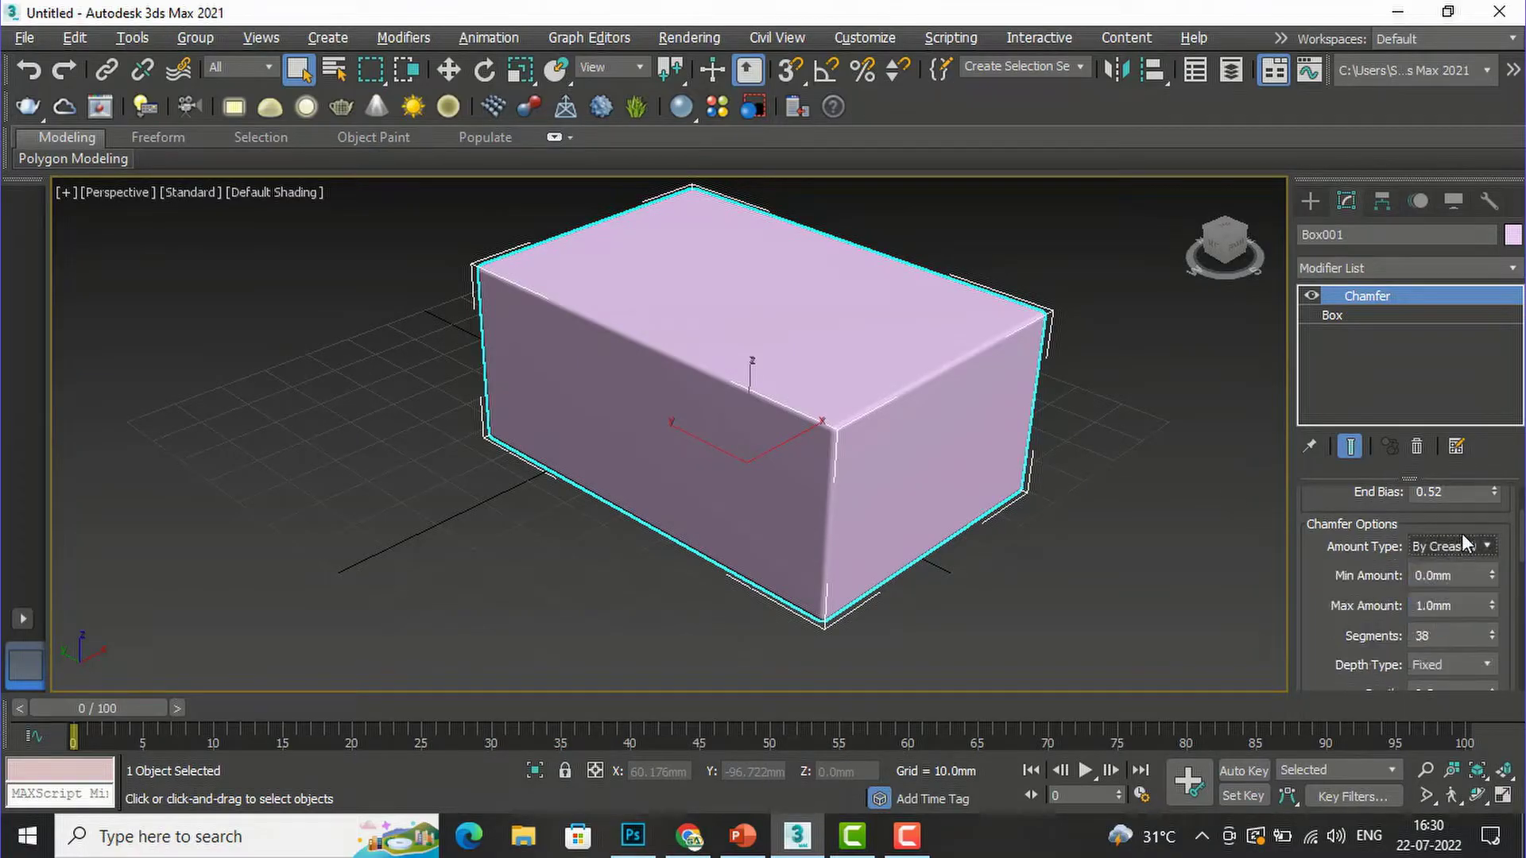
click(1467, 545)
click(1451, 626)
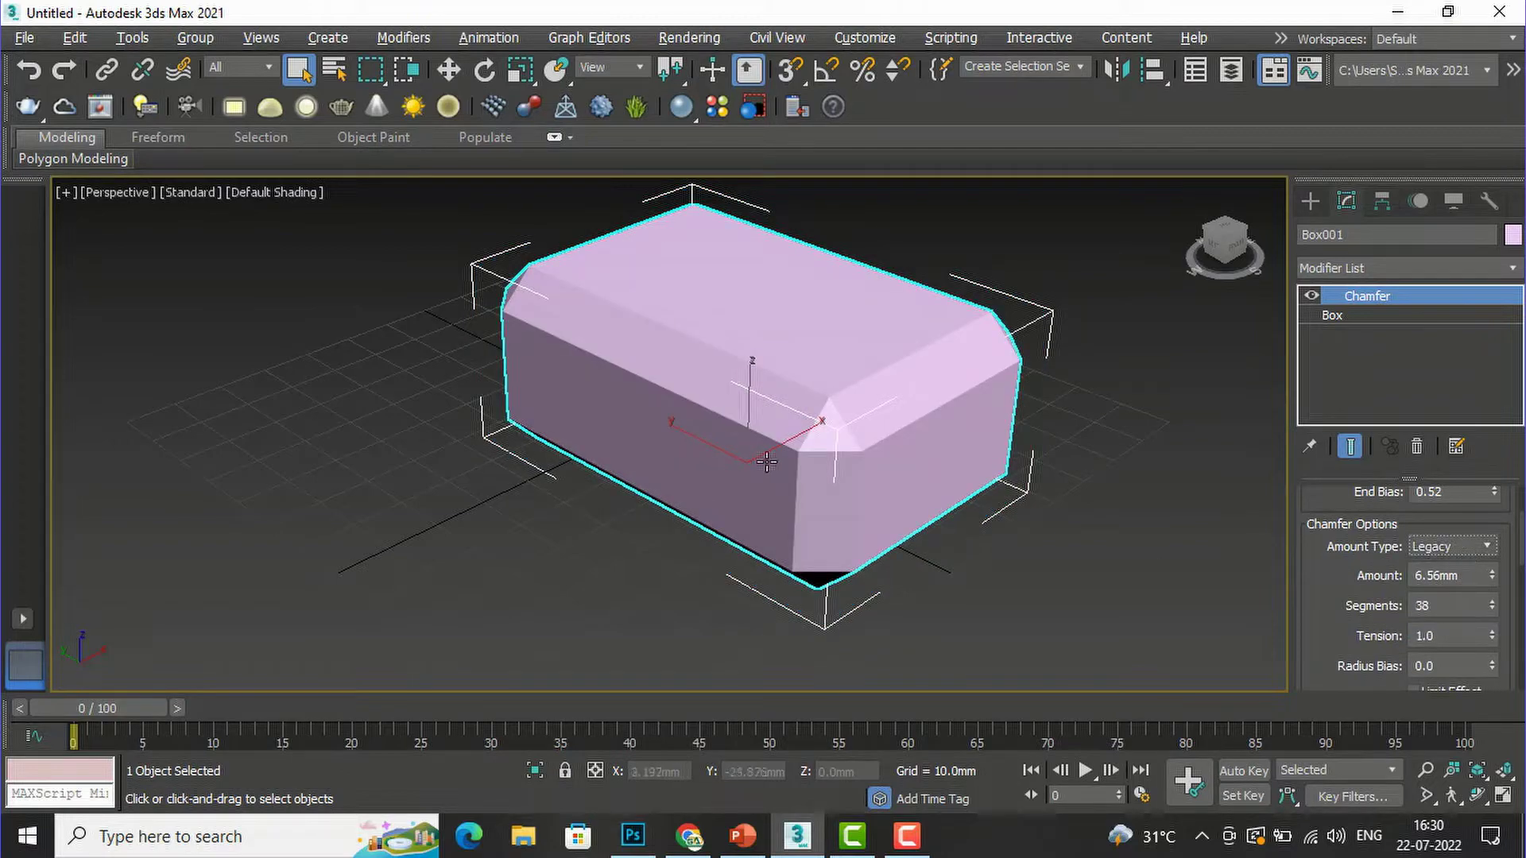
click(1462, 548)
click(1456, 569)
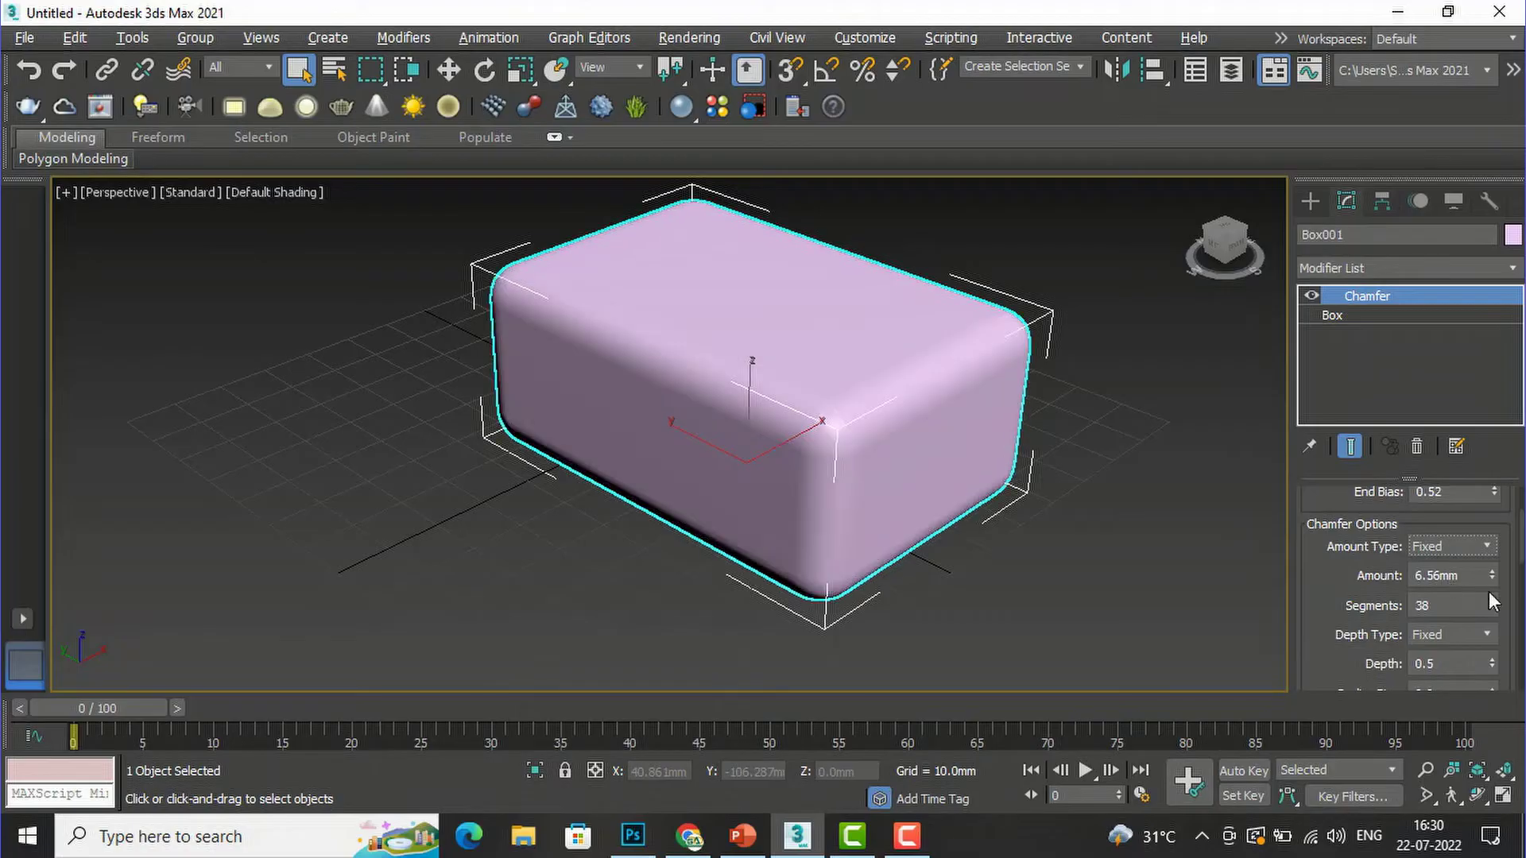
Set the chamfer Amount to 4.889mm and Segments to 39.
drag(1493, 579, 1489, 606)
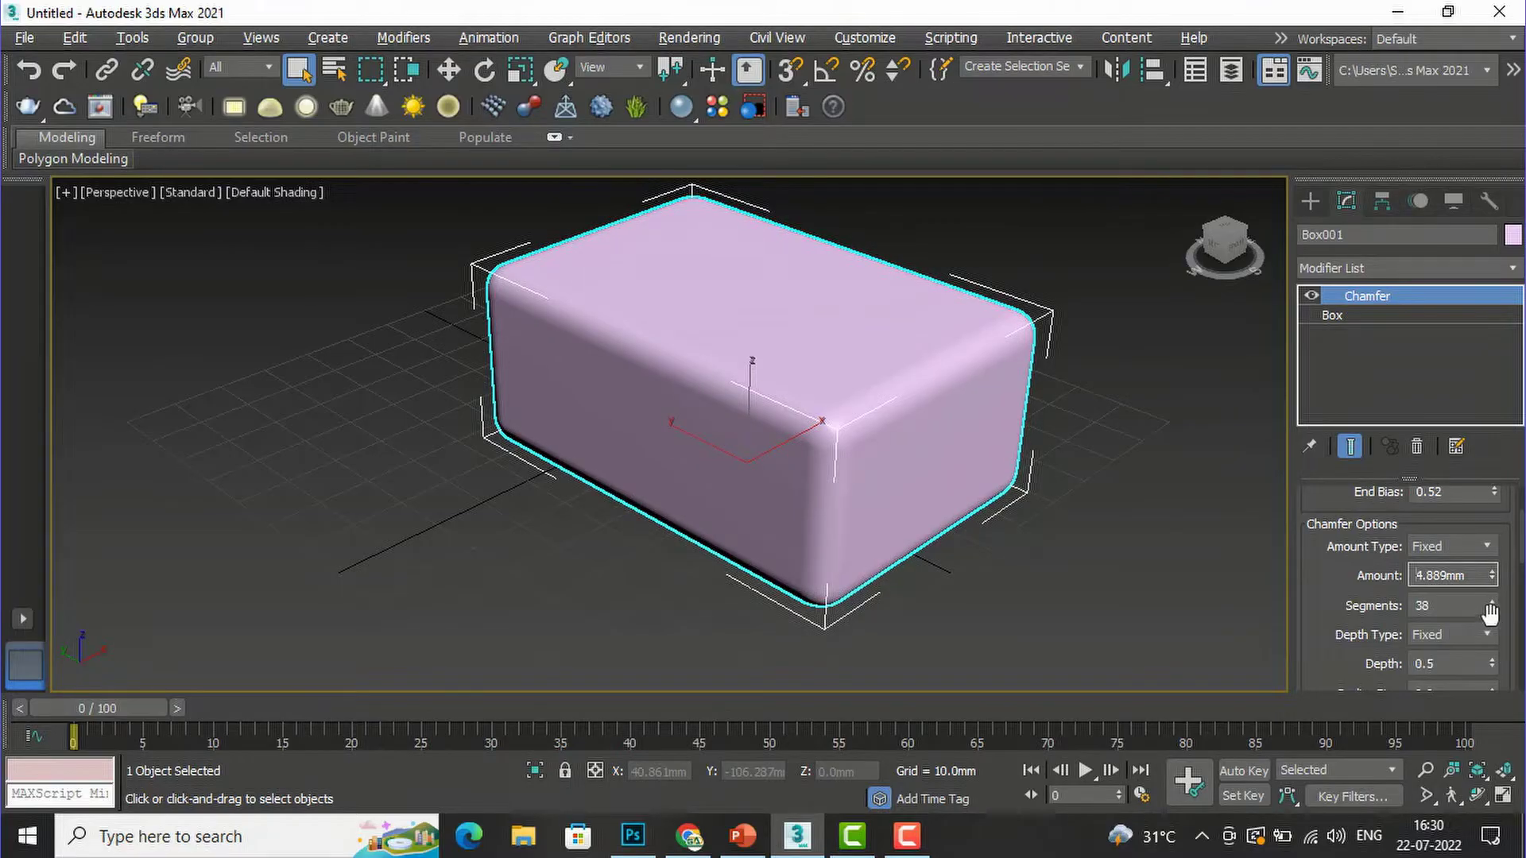
drag(1492, 609, 1510, 725)
key(Return)
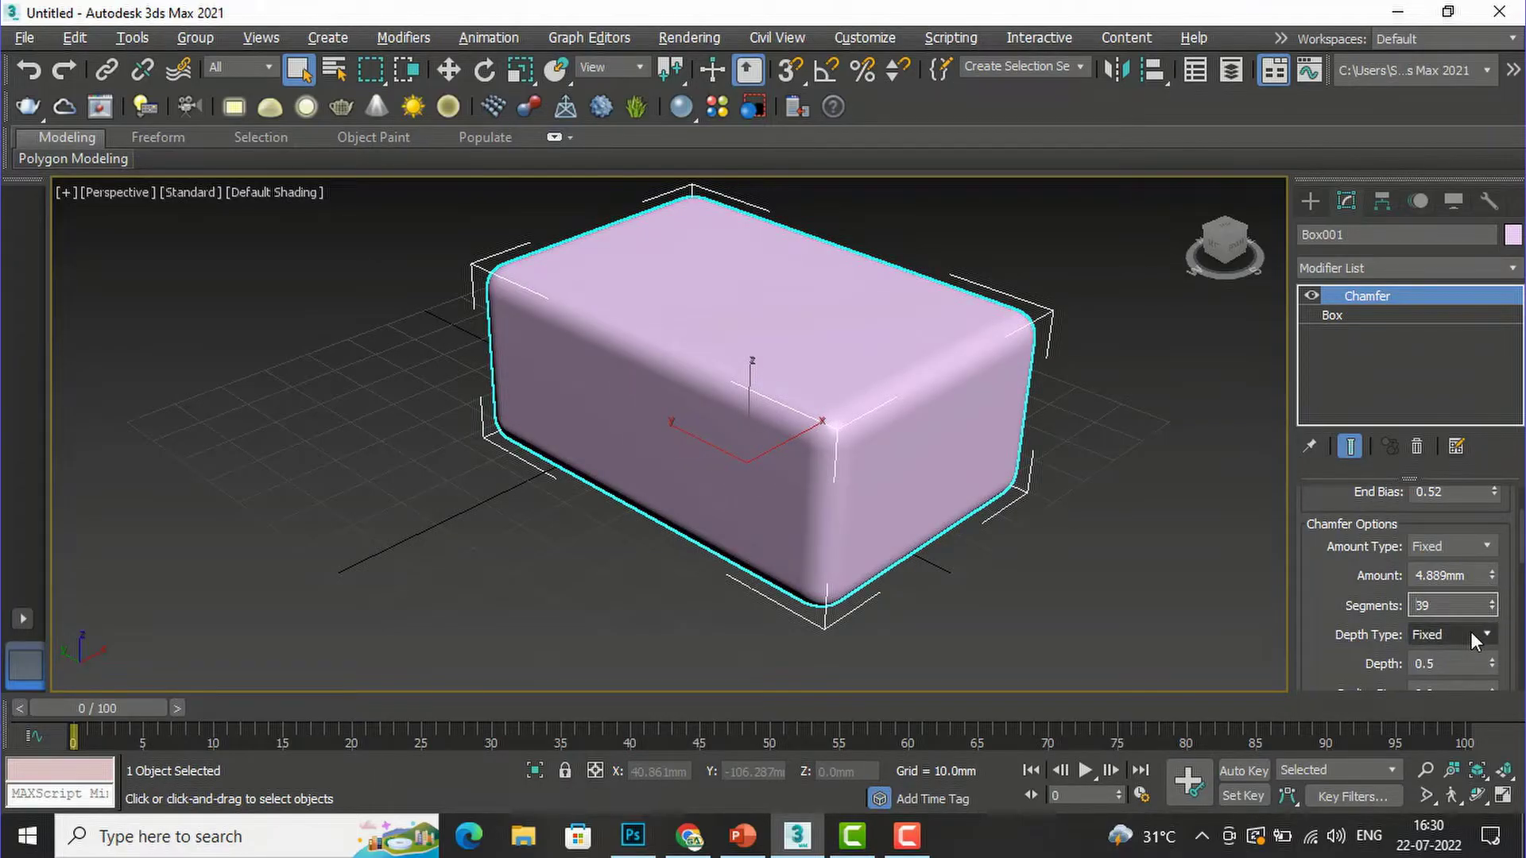
Try the By Weight depth type, then return the depth type to Fixed.
click(1470, 631)
click(1466, 670)
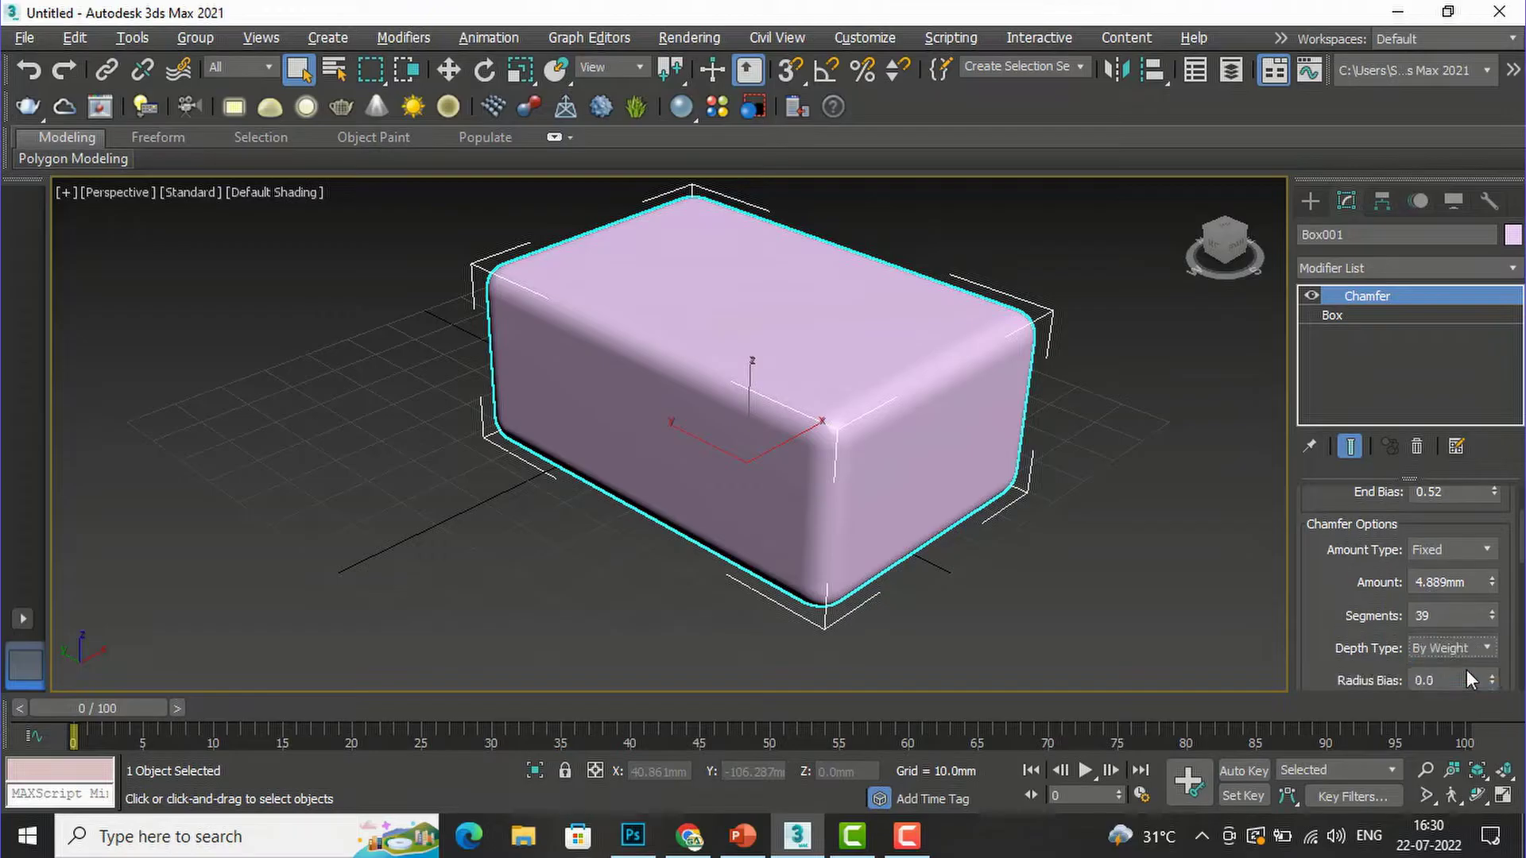
click(1461, 636)
click(1435, 656)
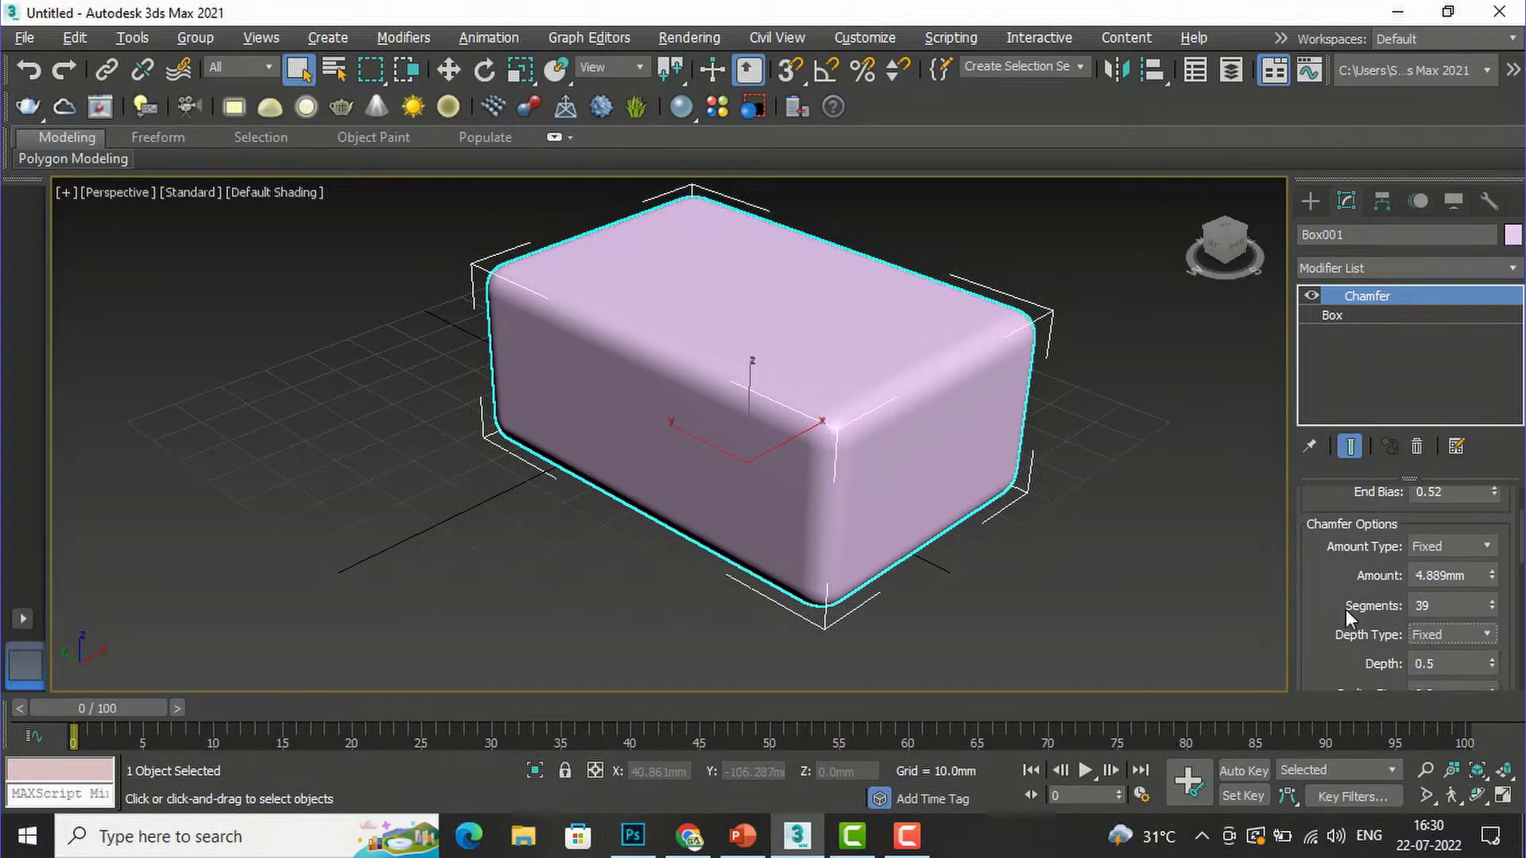
scroll(1346, 608, down, 3)
scroll(1351, 600, down, 2)
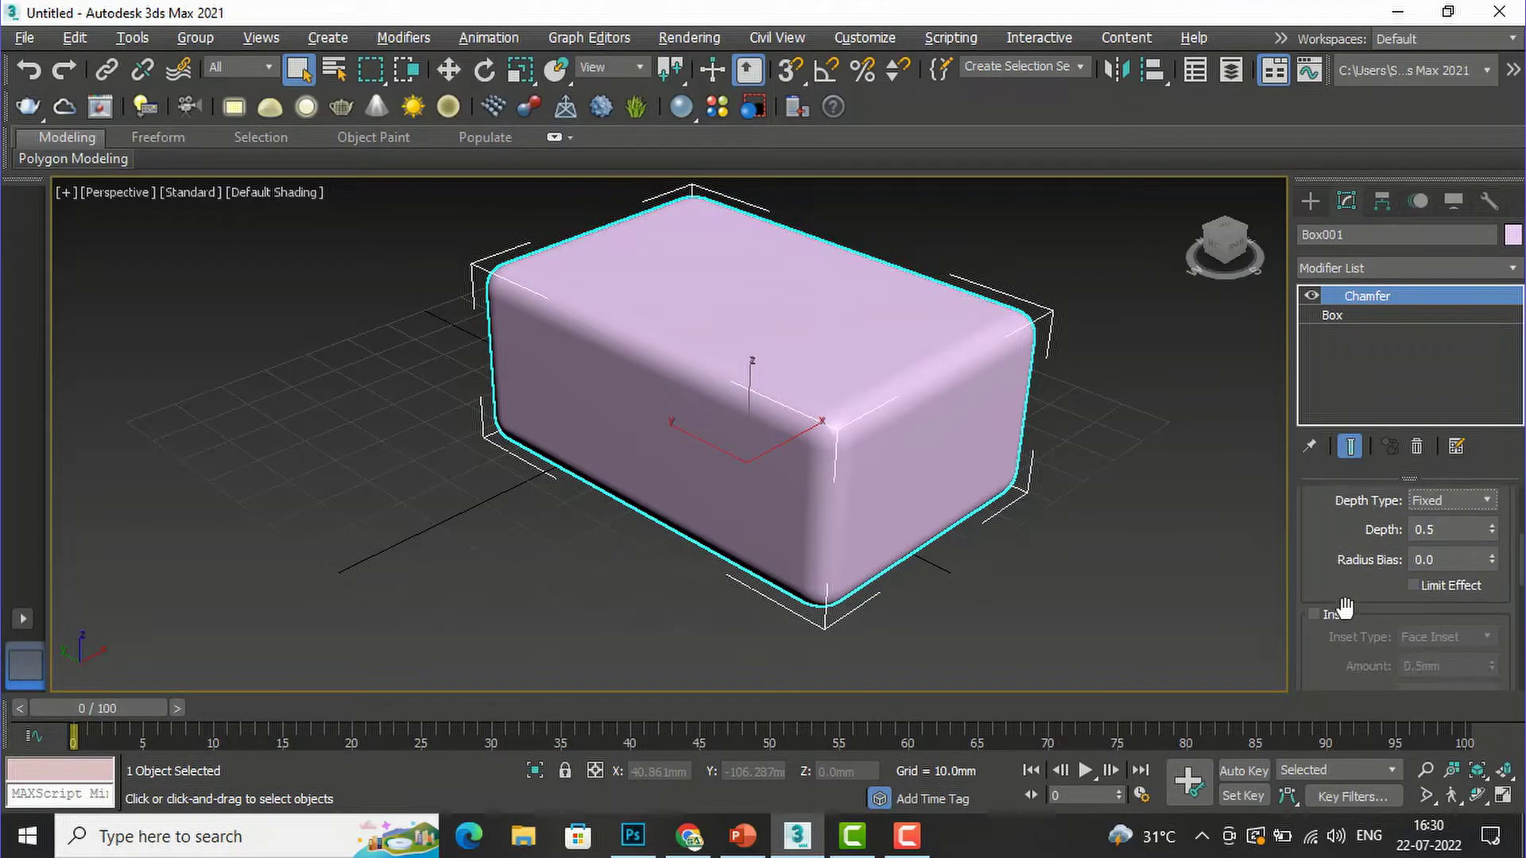
scroll(1387, 575, up, 1)
Set Depth 0.71 and Radius Bias 0.02, turn off Limit Effect, and enable Inset.
drag(1494, 531, 1496, 168)
drag(1519, 387, 1520, 373)
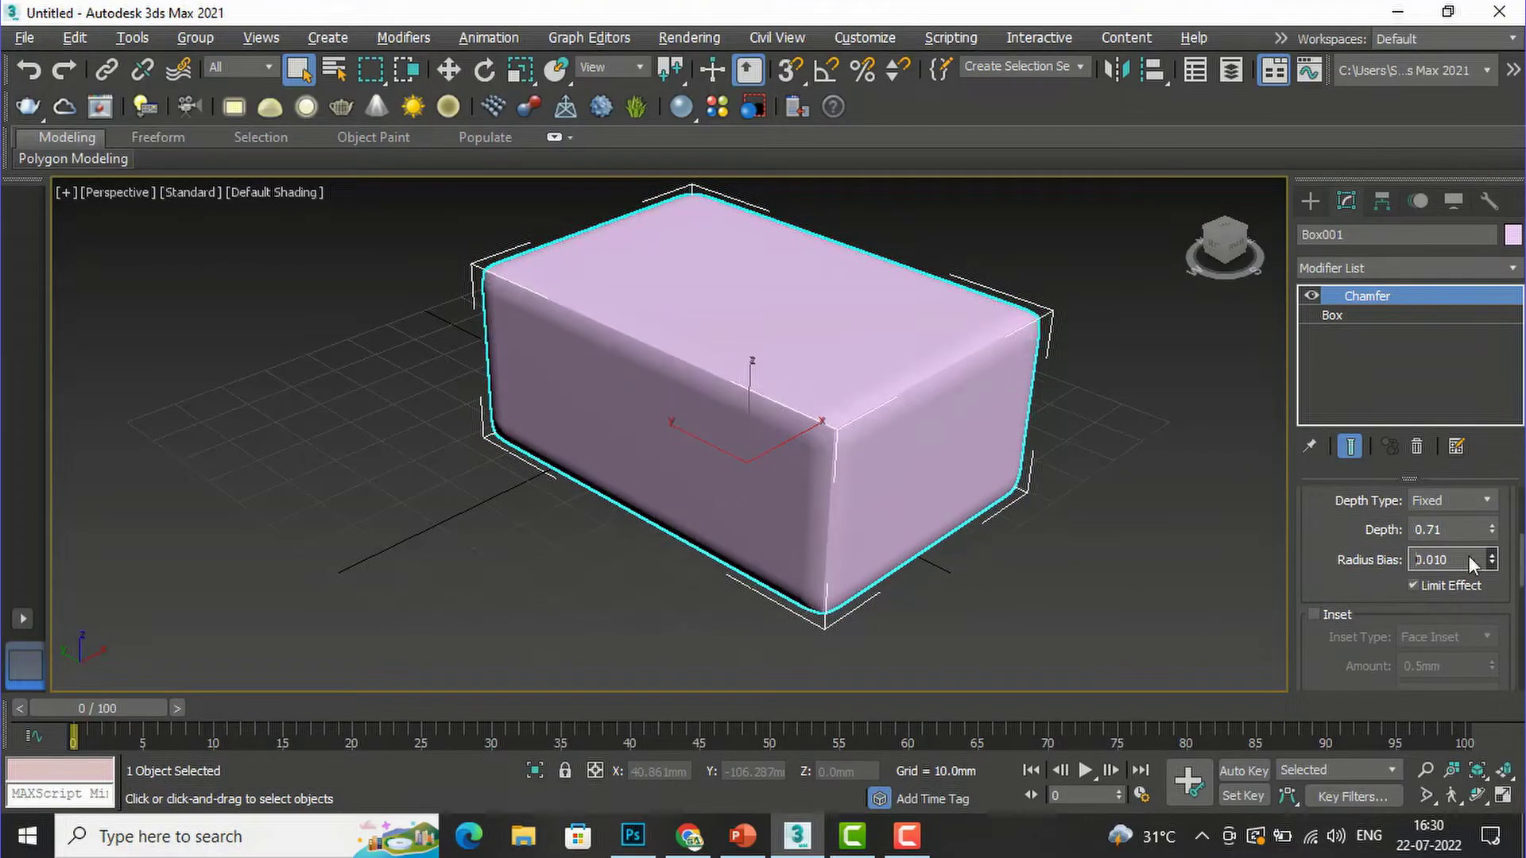
click(1412, 585)
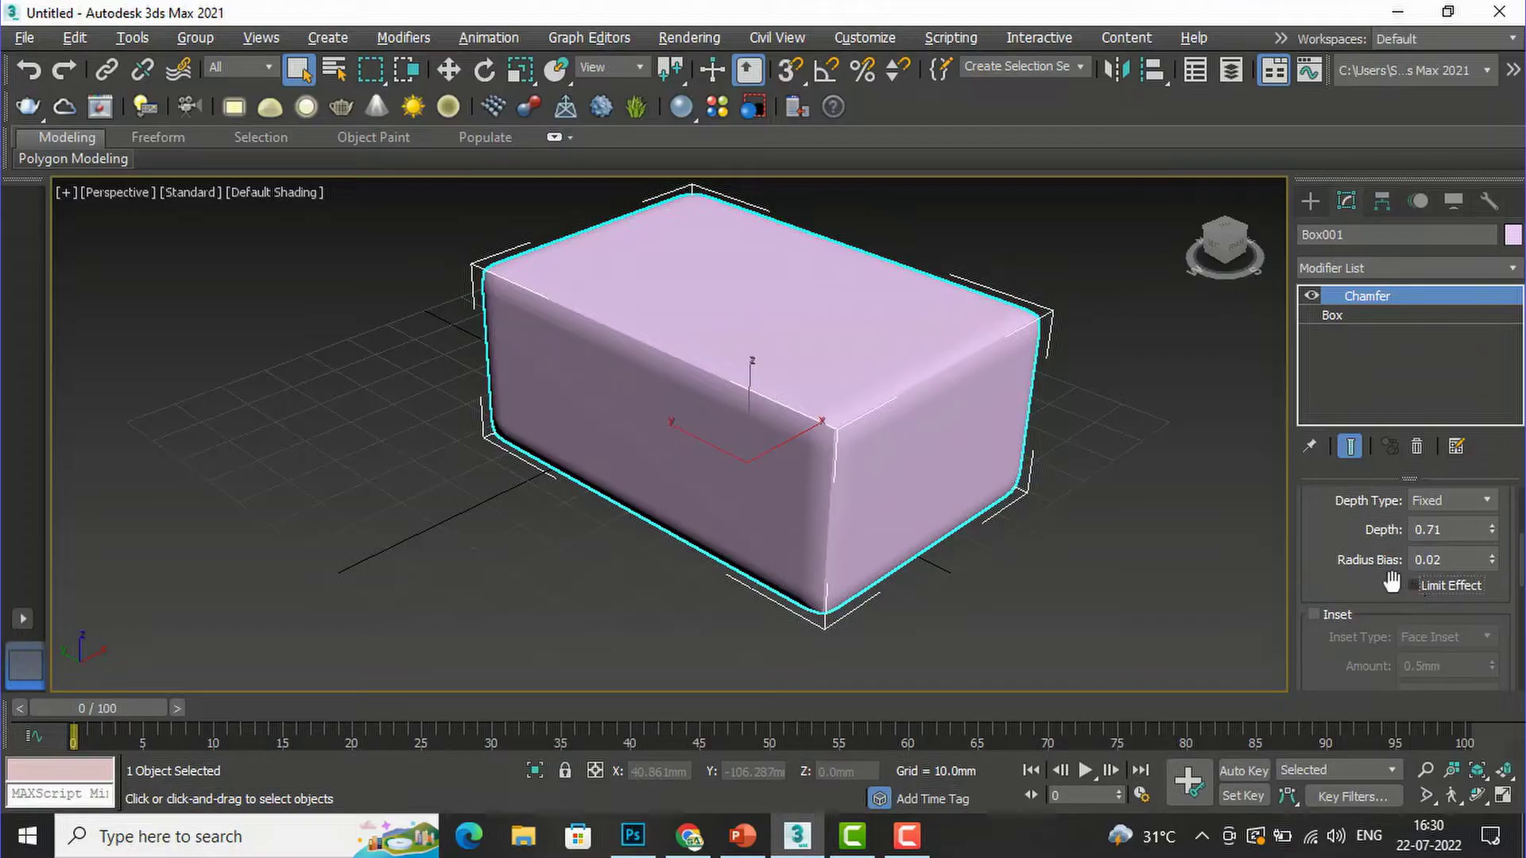
click(1312, 613)
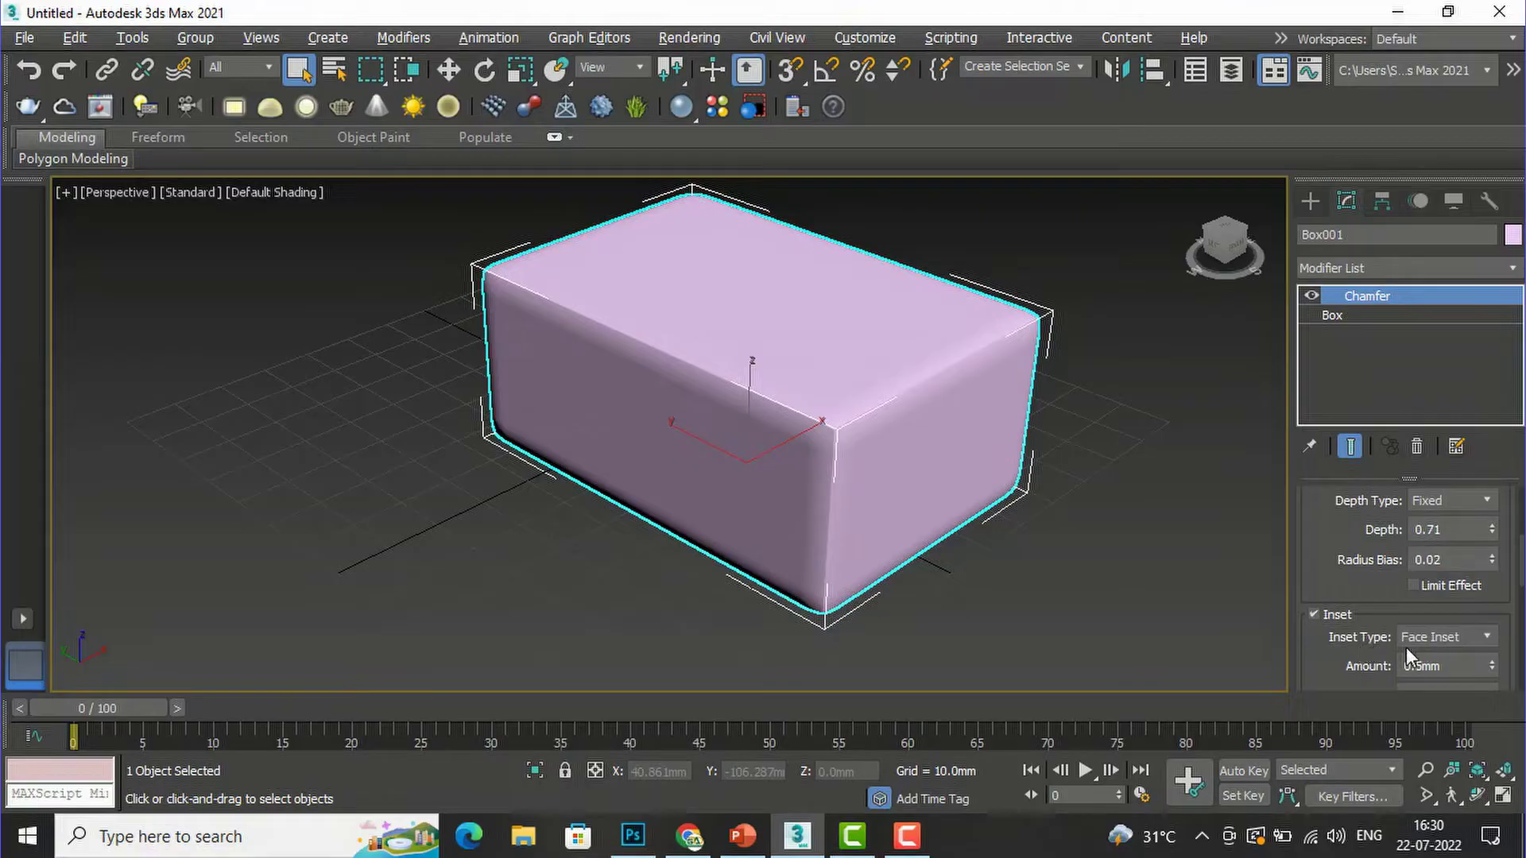
Keep Face Inset and raise the Inset Amount from 0.5mm to 14.151mm.
click(1472, 640)
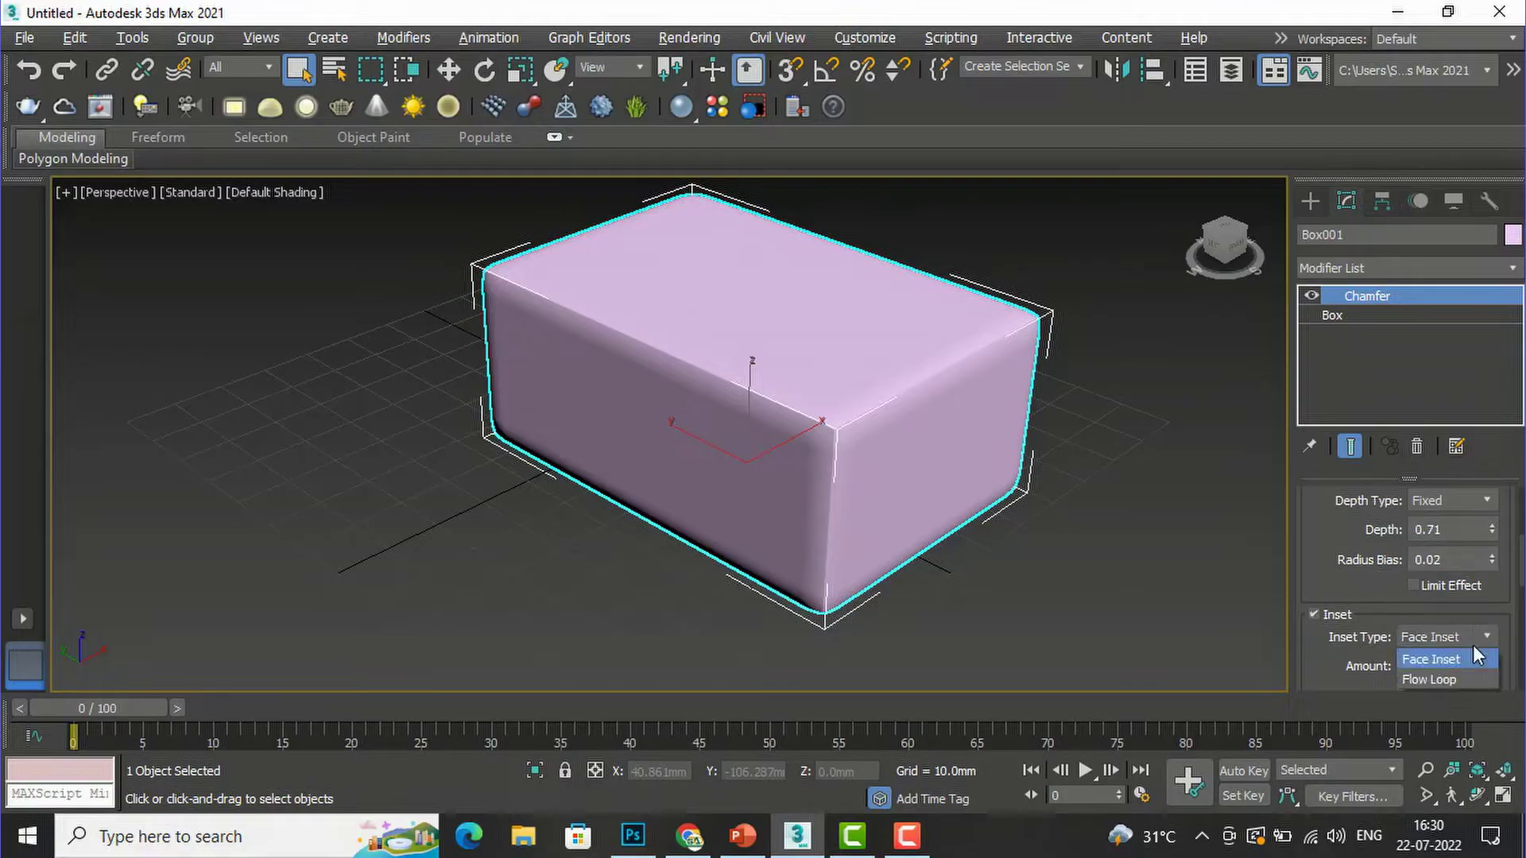
click(1472, 650)
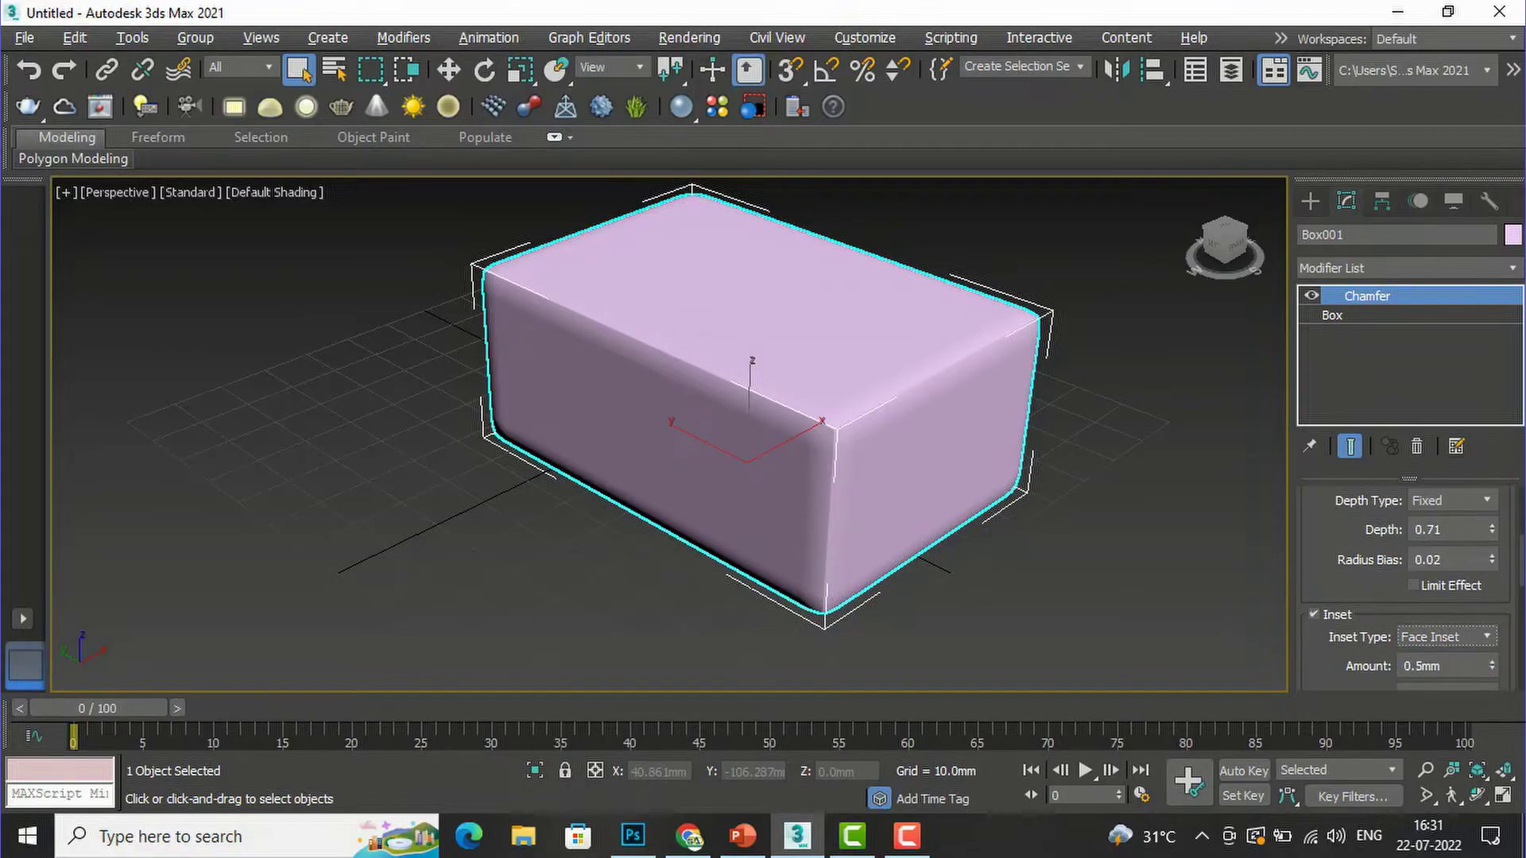
drag(1523, 586, 1522, 604)
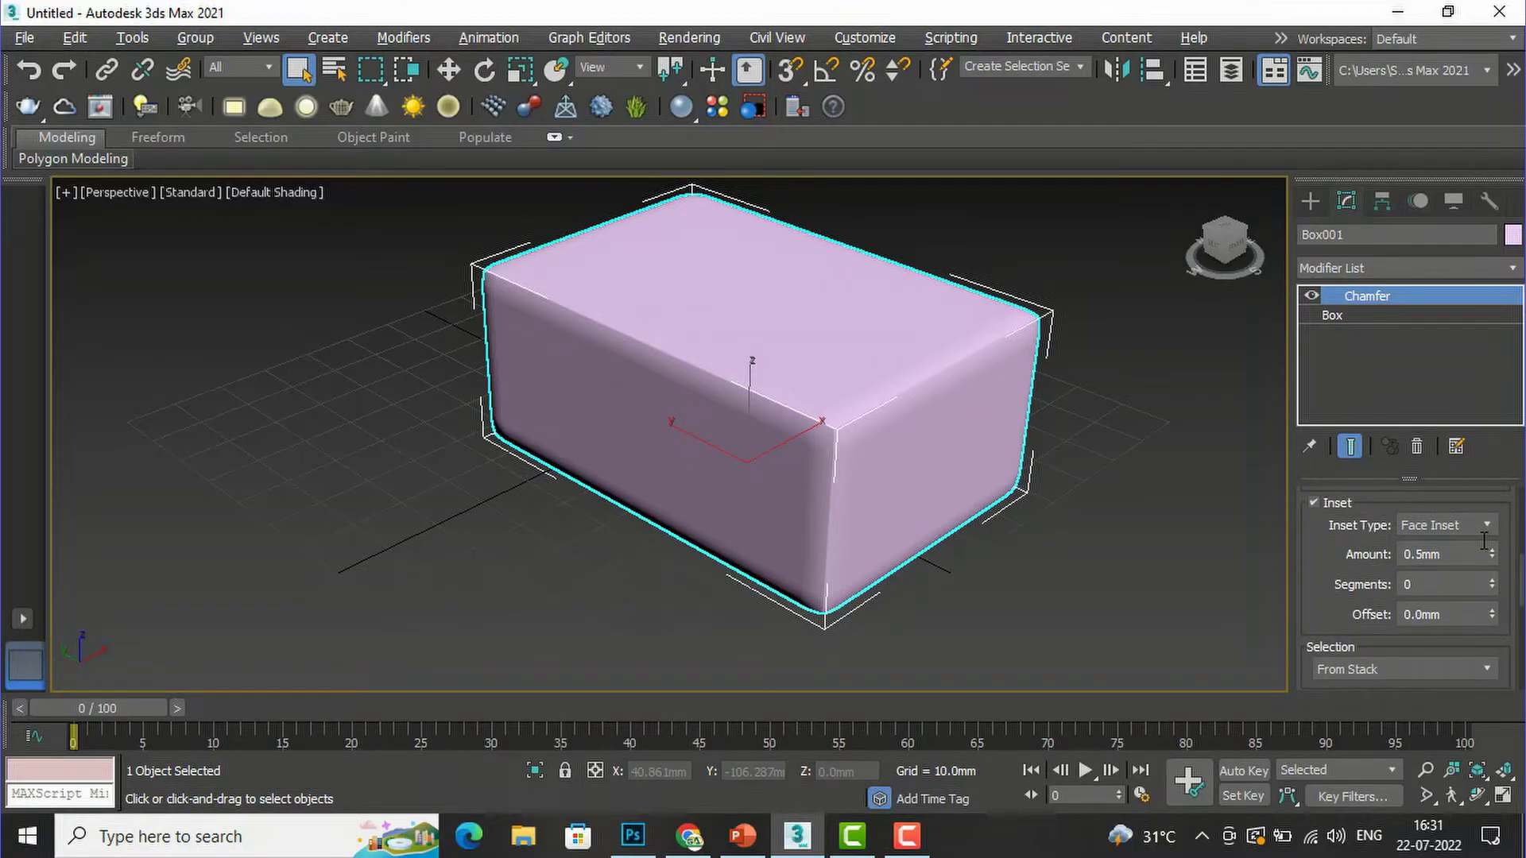
drag(1495, 556, 1493, 498)
drag(1493, 204, 1491, 835)
drag(1493, 554, 1388, 765)
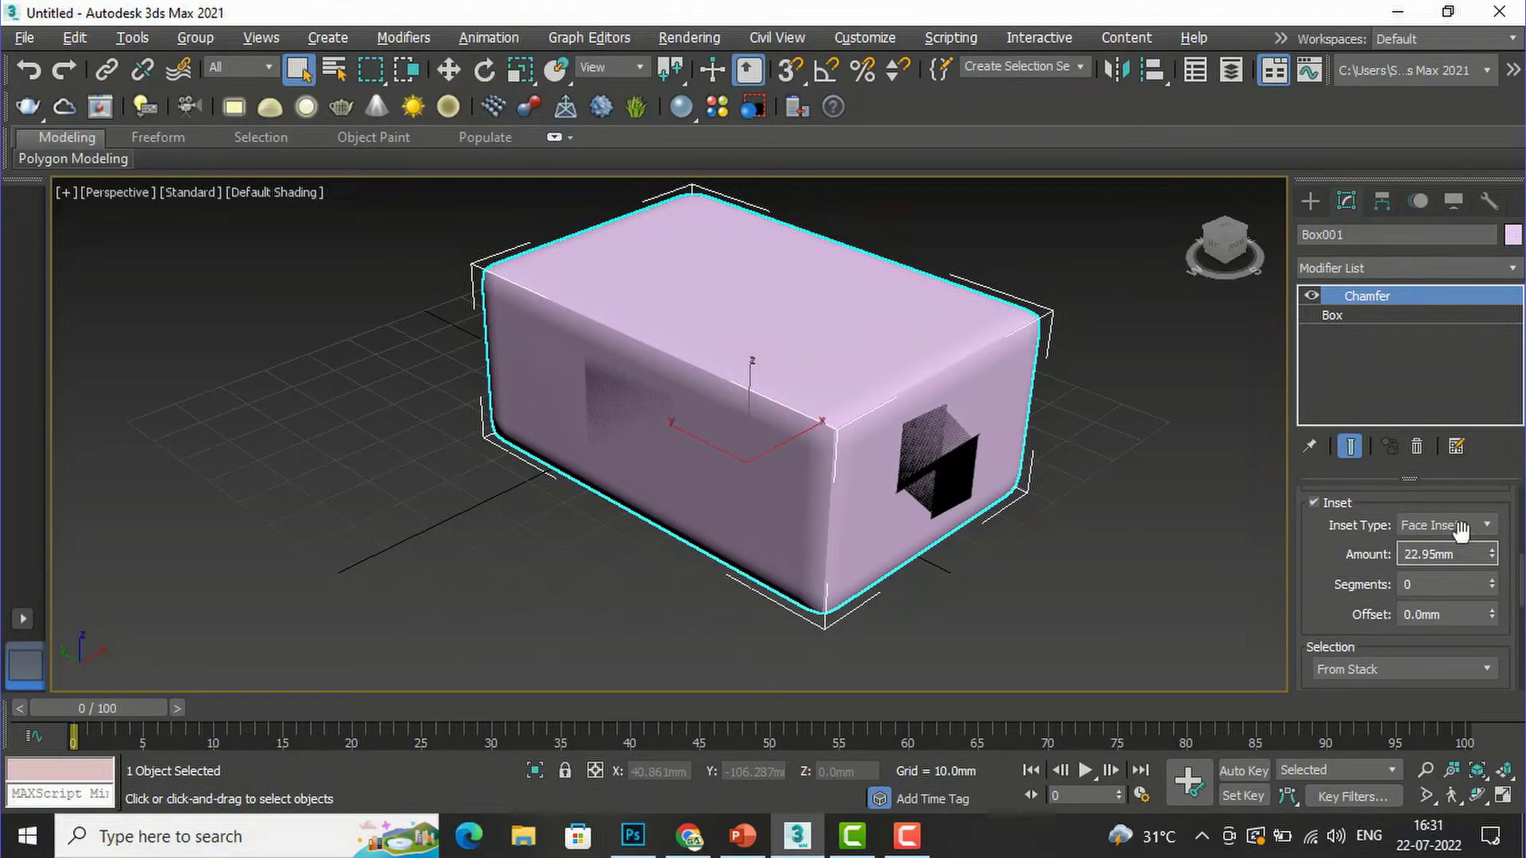
drag(1493, 560, 1513, 601)
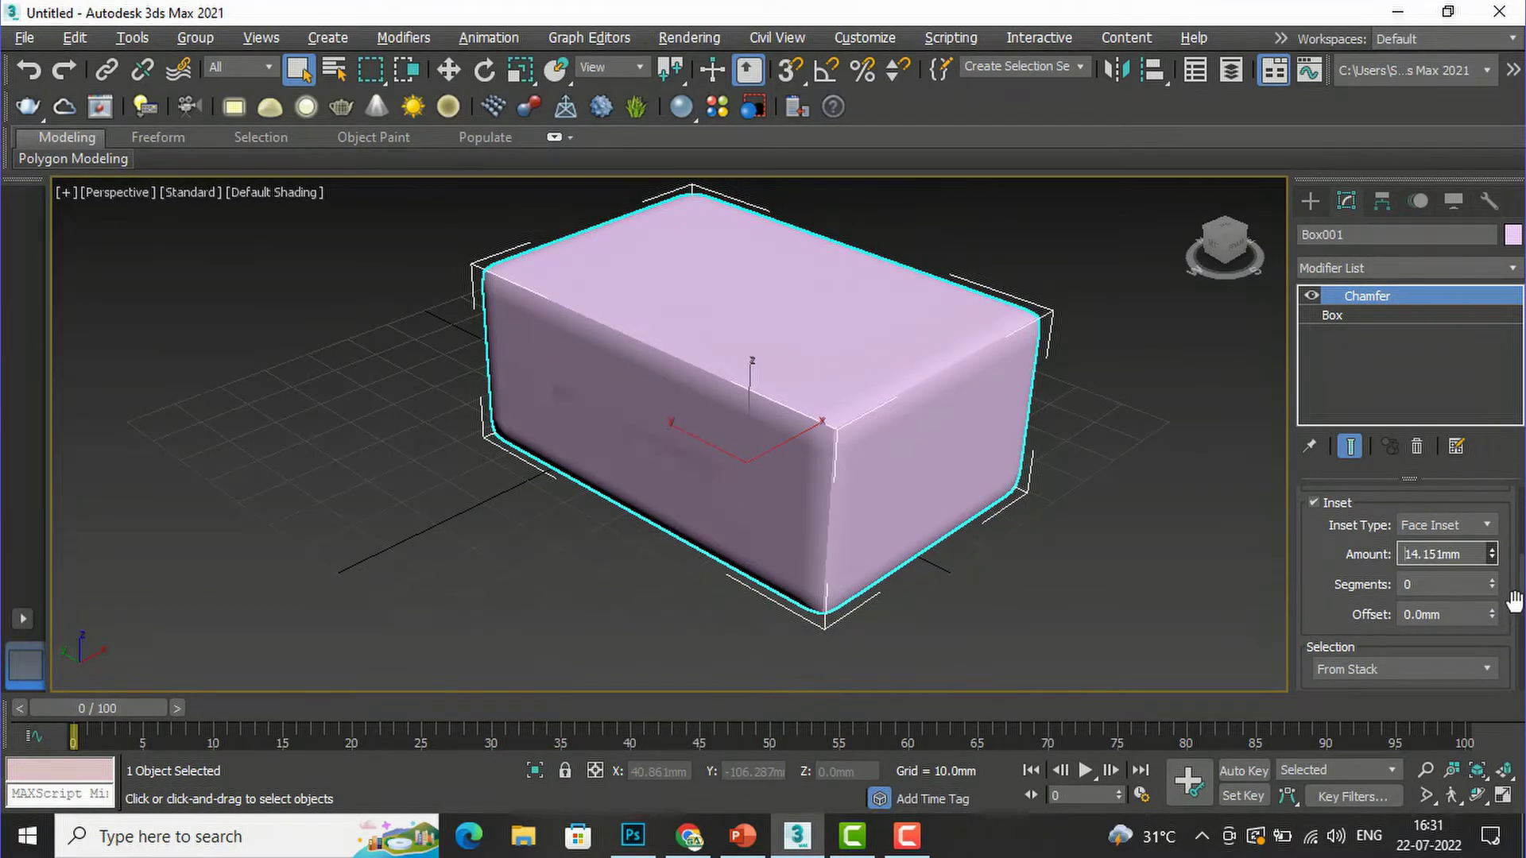
Turn Edged Faces back on and adjust the Face Inset amount to 21.3mm.
click(289, 191)
click(318, 442)
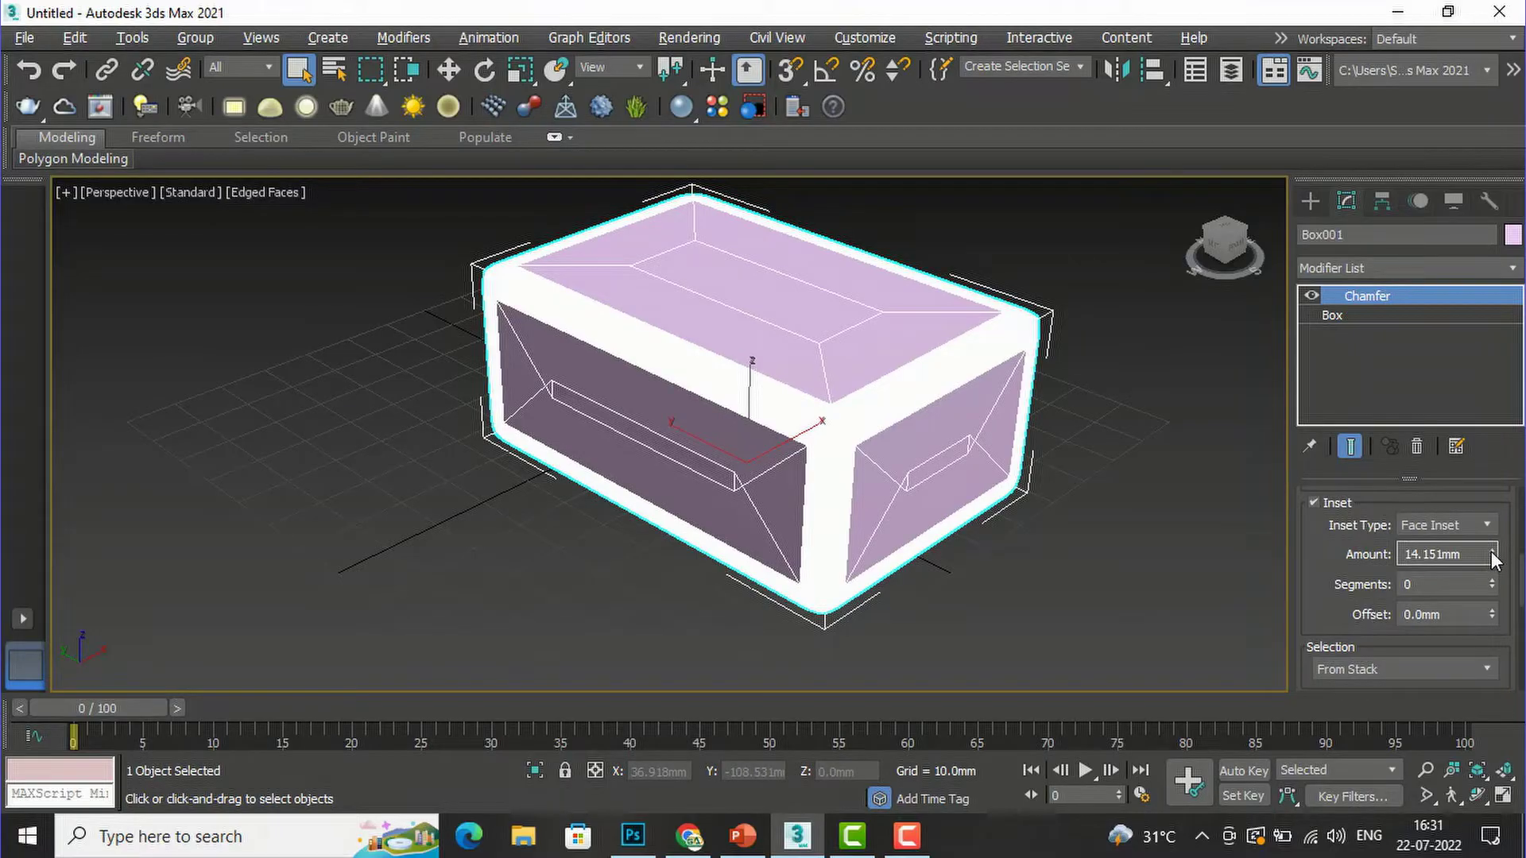
drag(1494, 558, 1491, 531)
click(1490, 524)
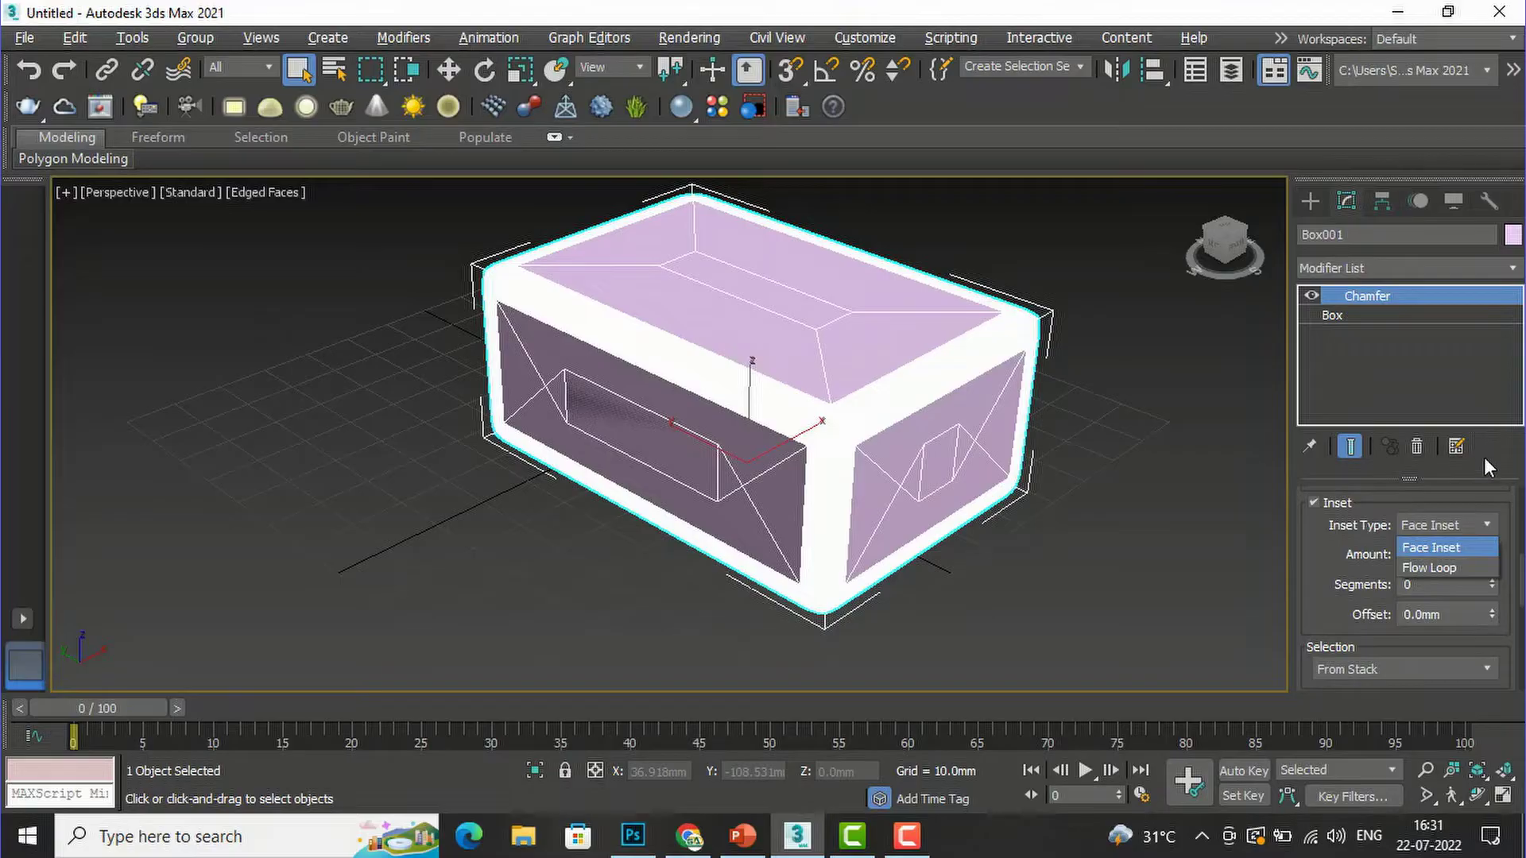
click(1476, 547)
mouse_move(1492, 558)
mouse_down()
mouse_move(1495, 591)
mouse_move(1503, 522)
mouse_move(1490, 526)
mouse_up()
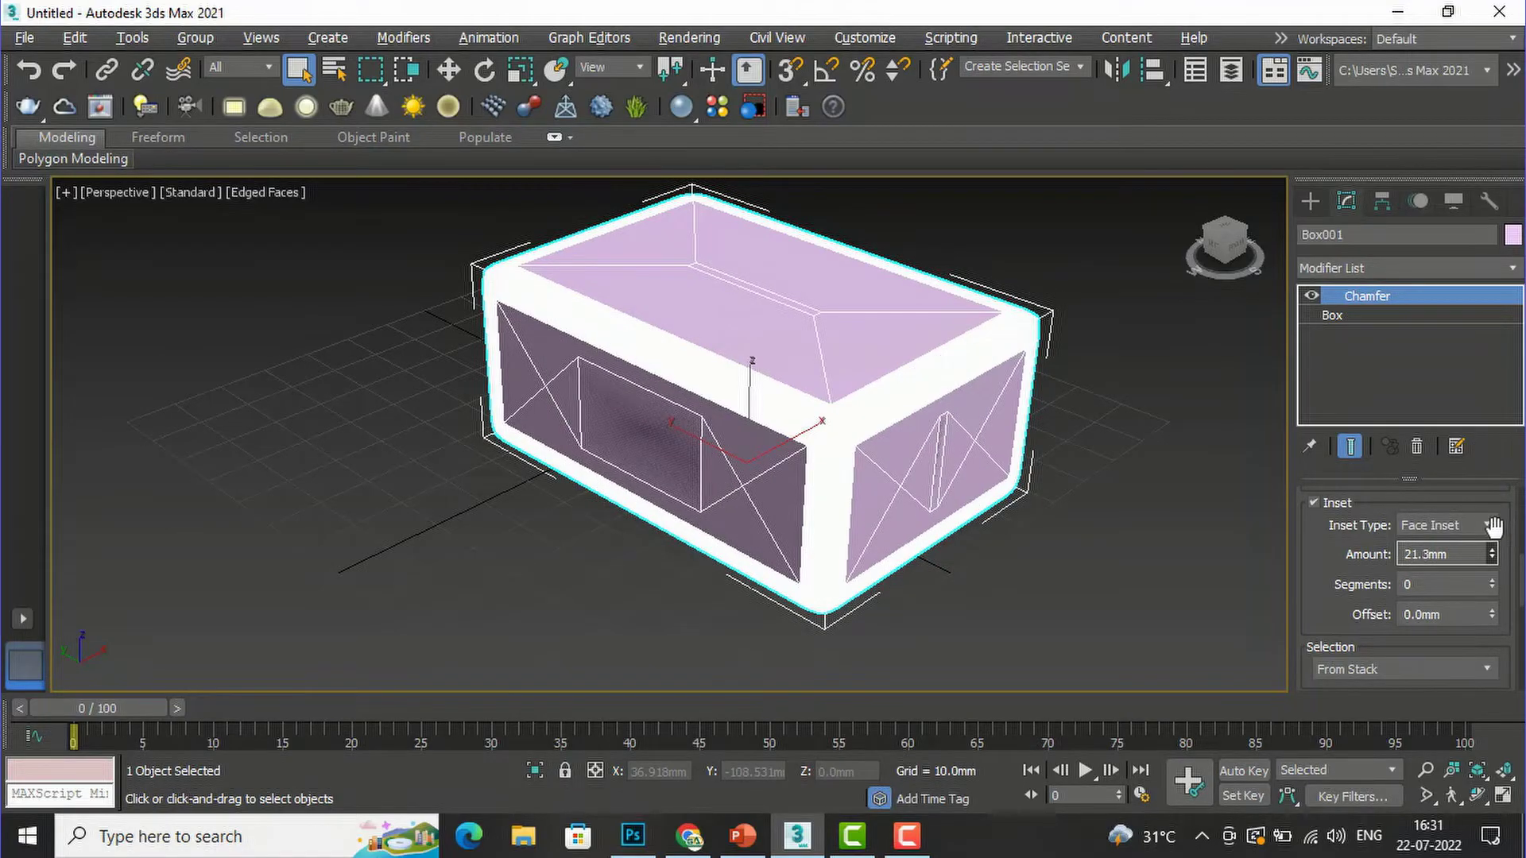
Set the inset Offset to about 2.191mm to recess the side panels.
scroll(739, 465, up, 3)
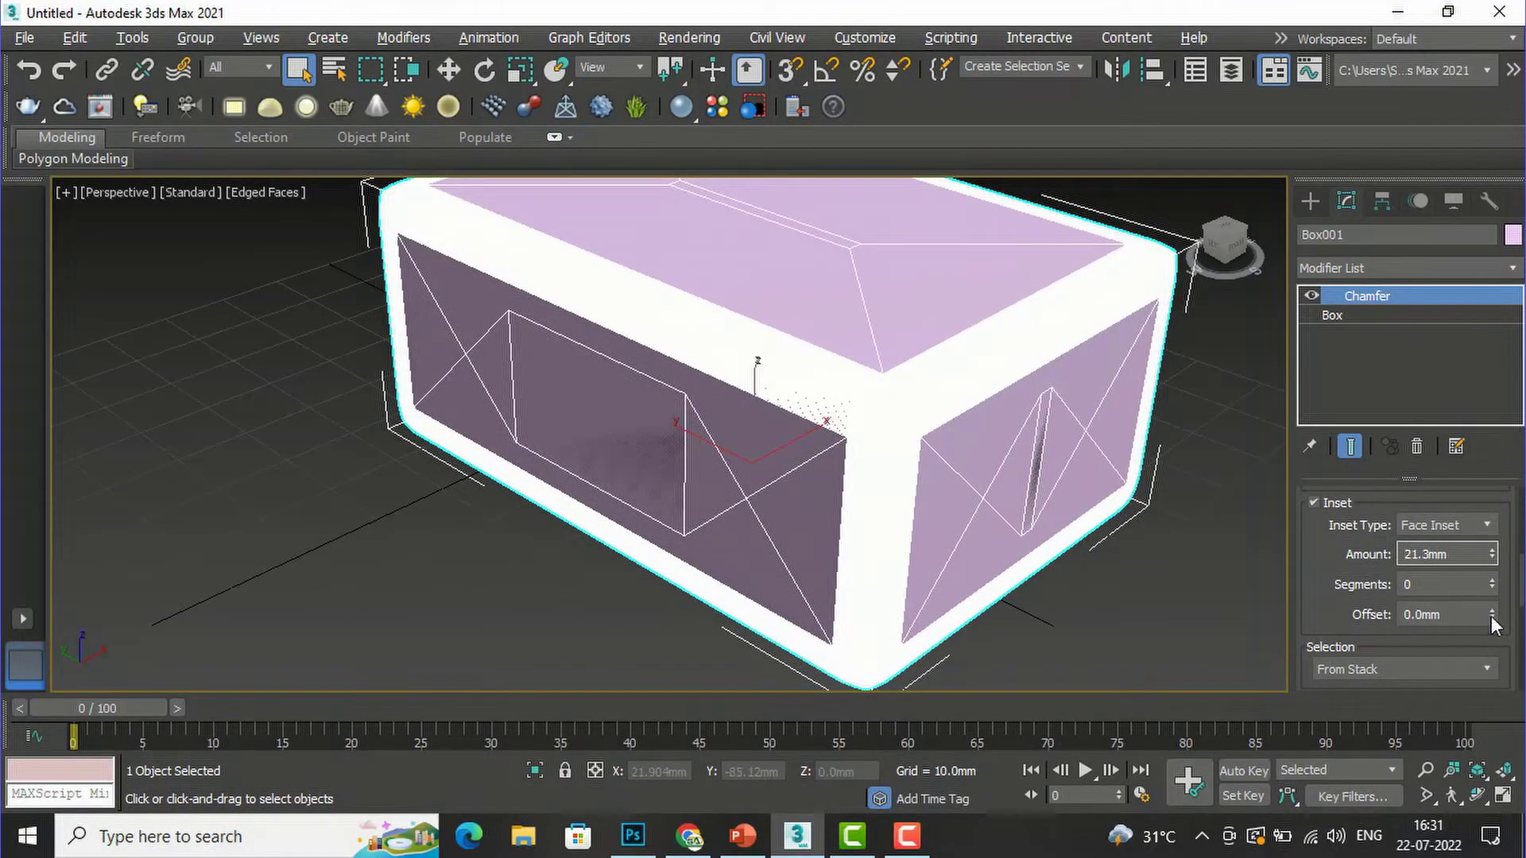
drag(1497, 619, 1219, 231)
scroll(401, 465, down, 5)
scroll(402, 465, down, 3)
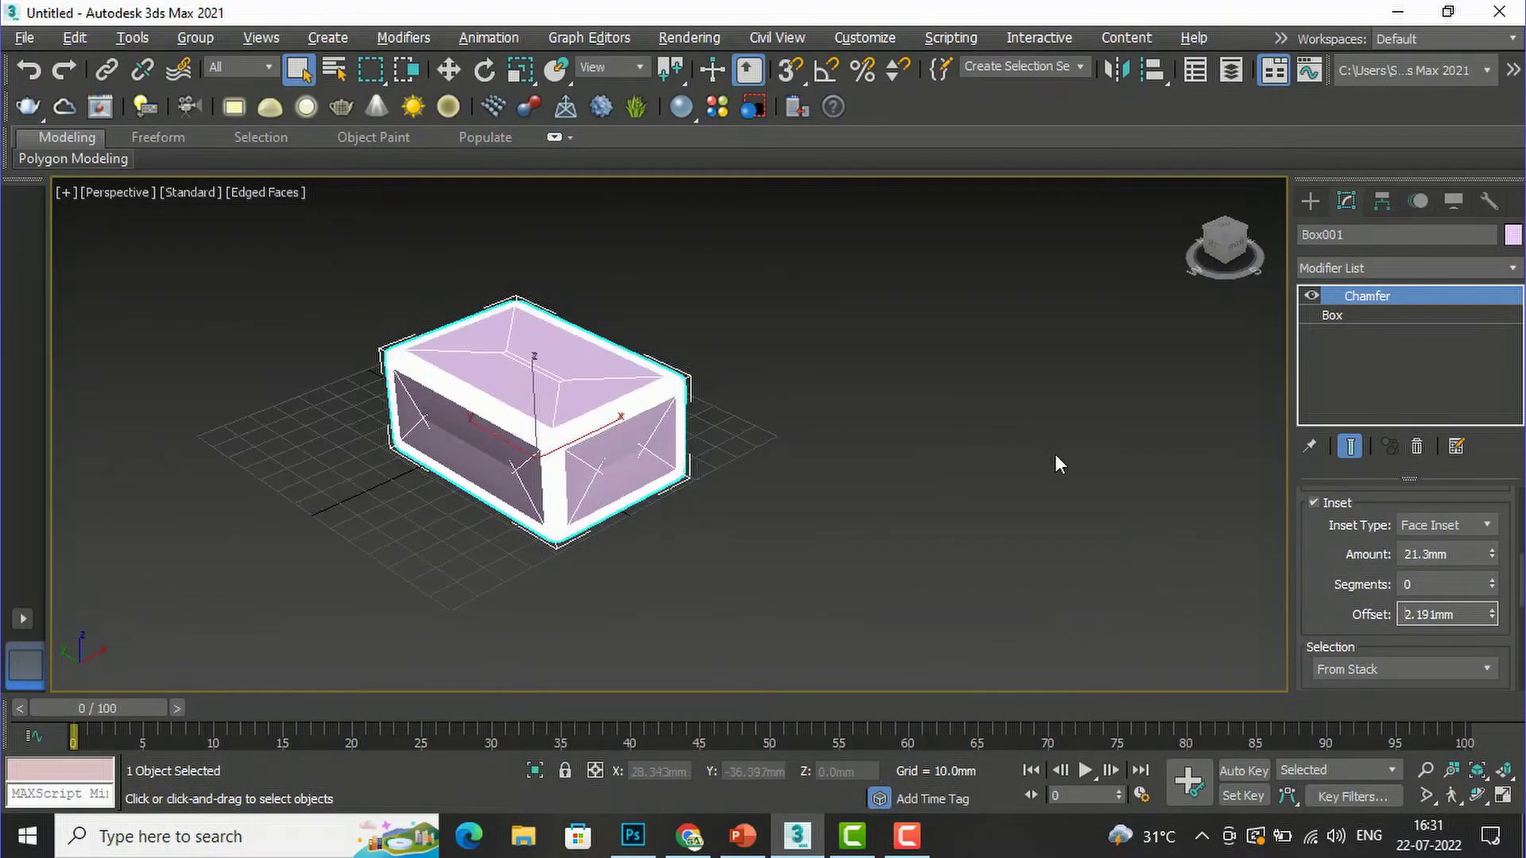
Draw a second box about 111.8 × 75 × 52.7mm beside the first.
click(1308, 203)
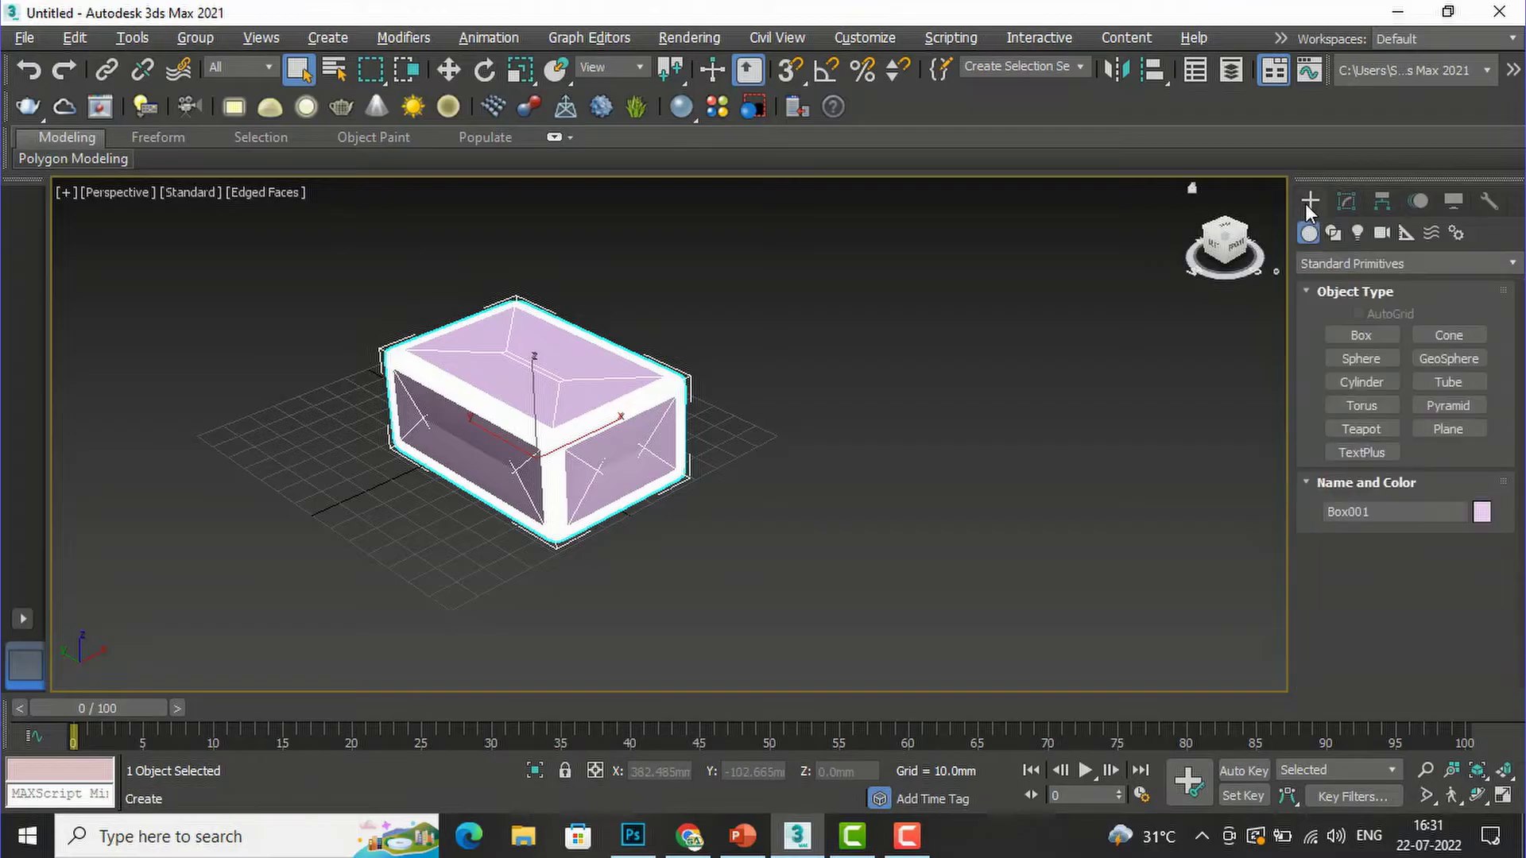
click(1338, 337)
drag(713, 548, 1019, 609)
drag(1093, 555, 1154, 556)
click(1144, 424)
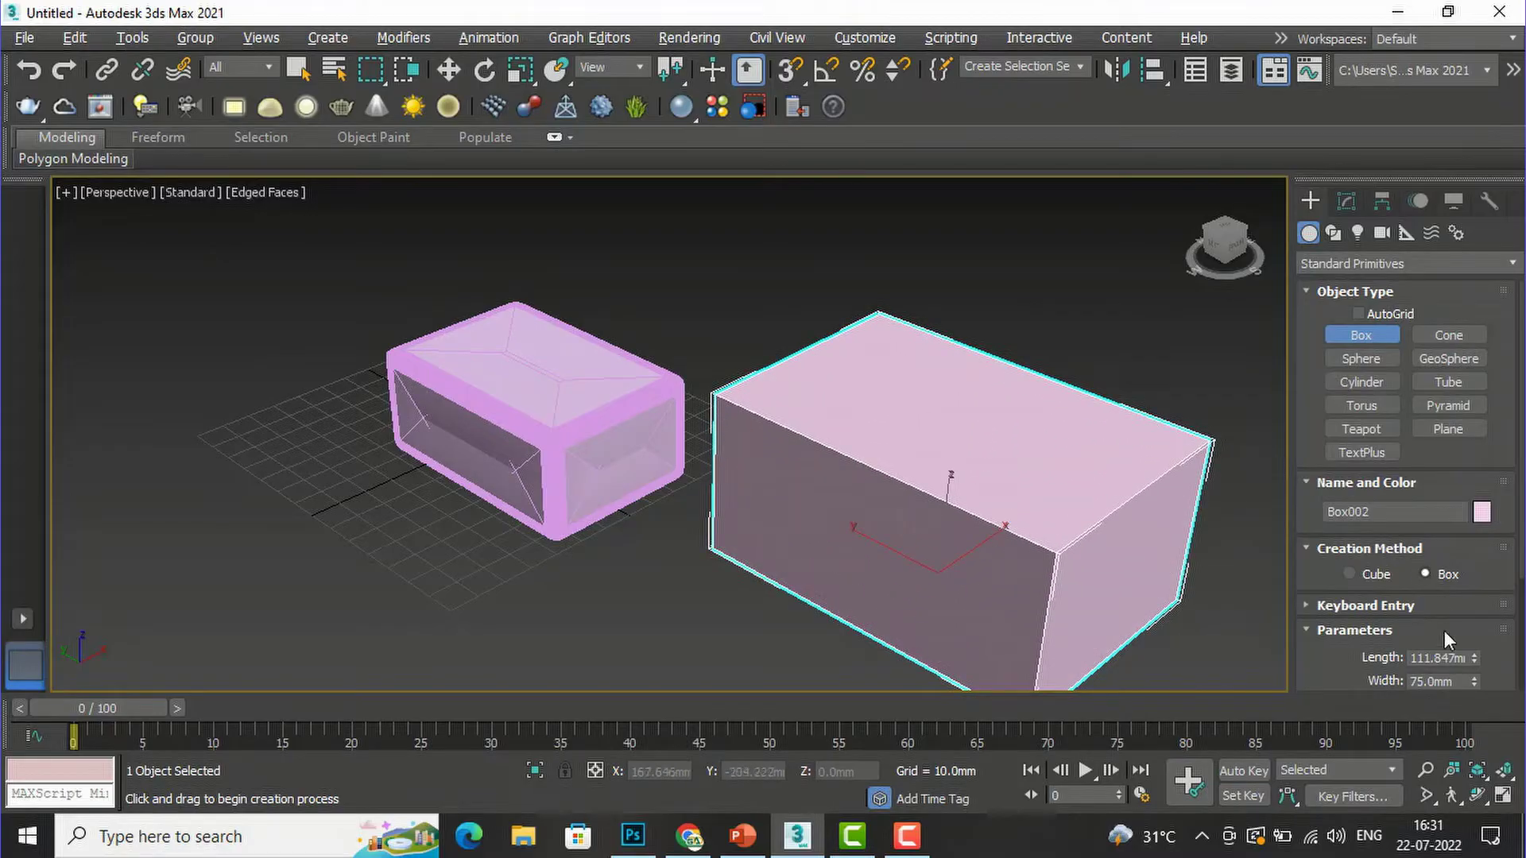
Give the new box 10 length, 10 width and 10 height segments.
scroll(1448, 648, down, 1)
scroll(1457, 598, down, 2)
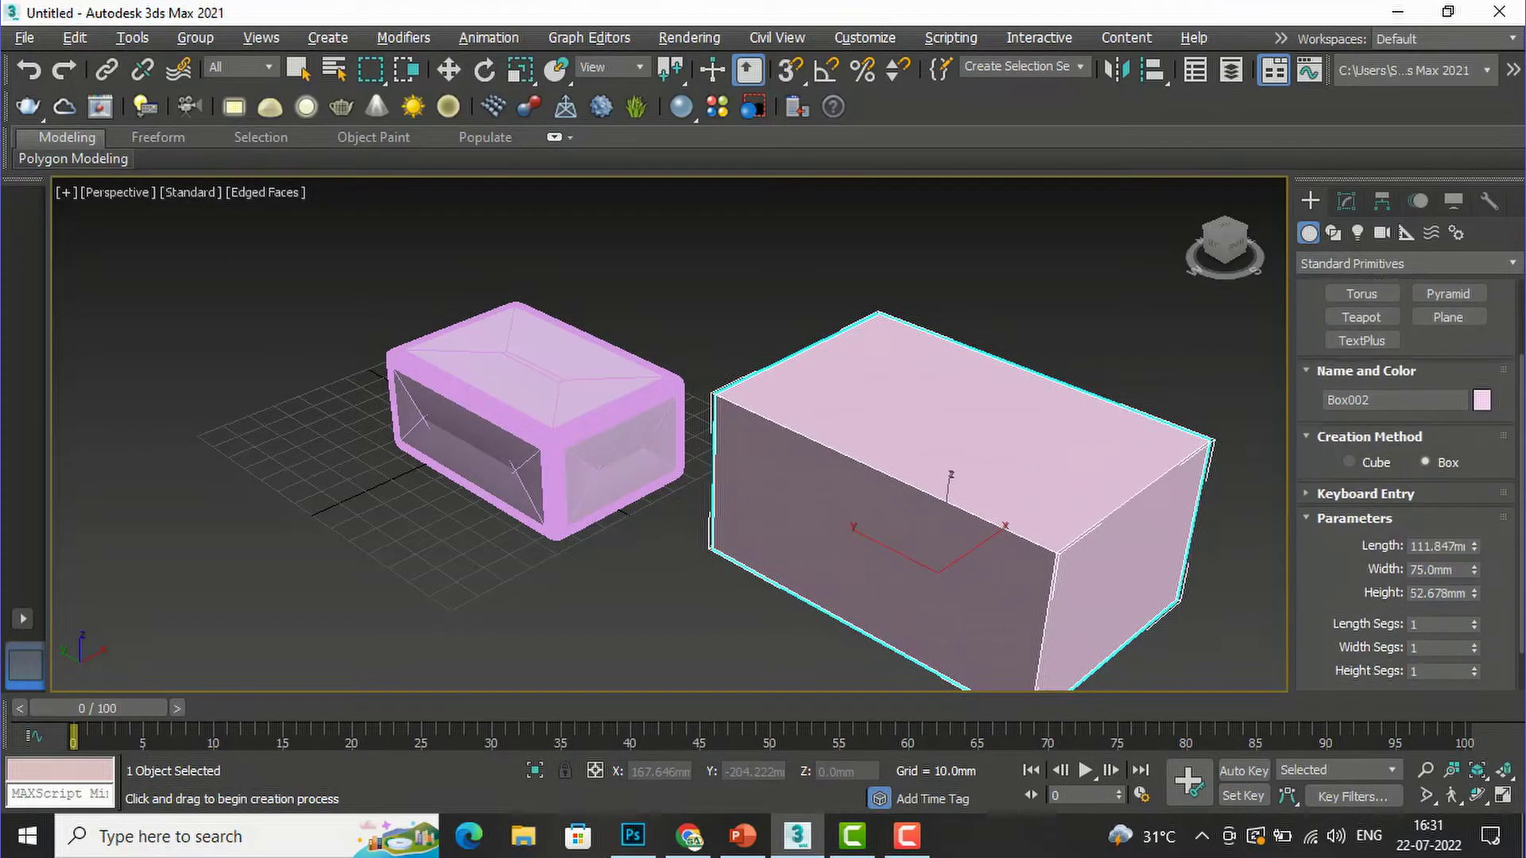
click(1434, 573)
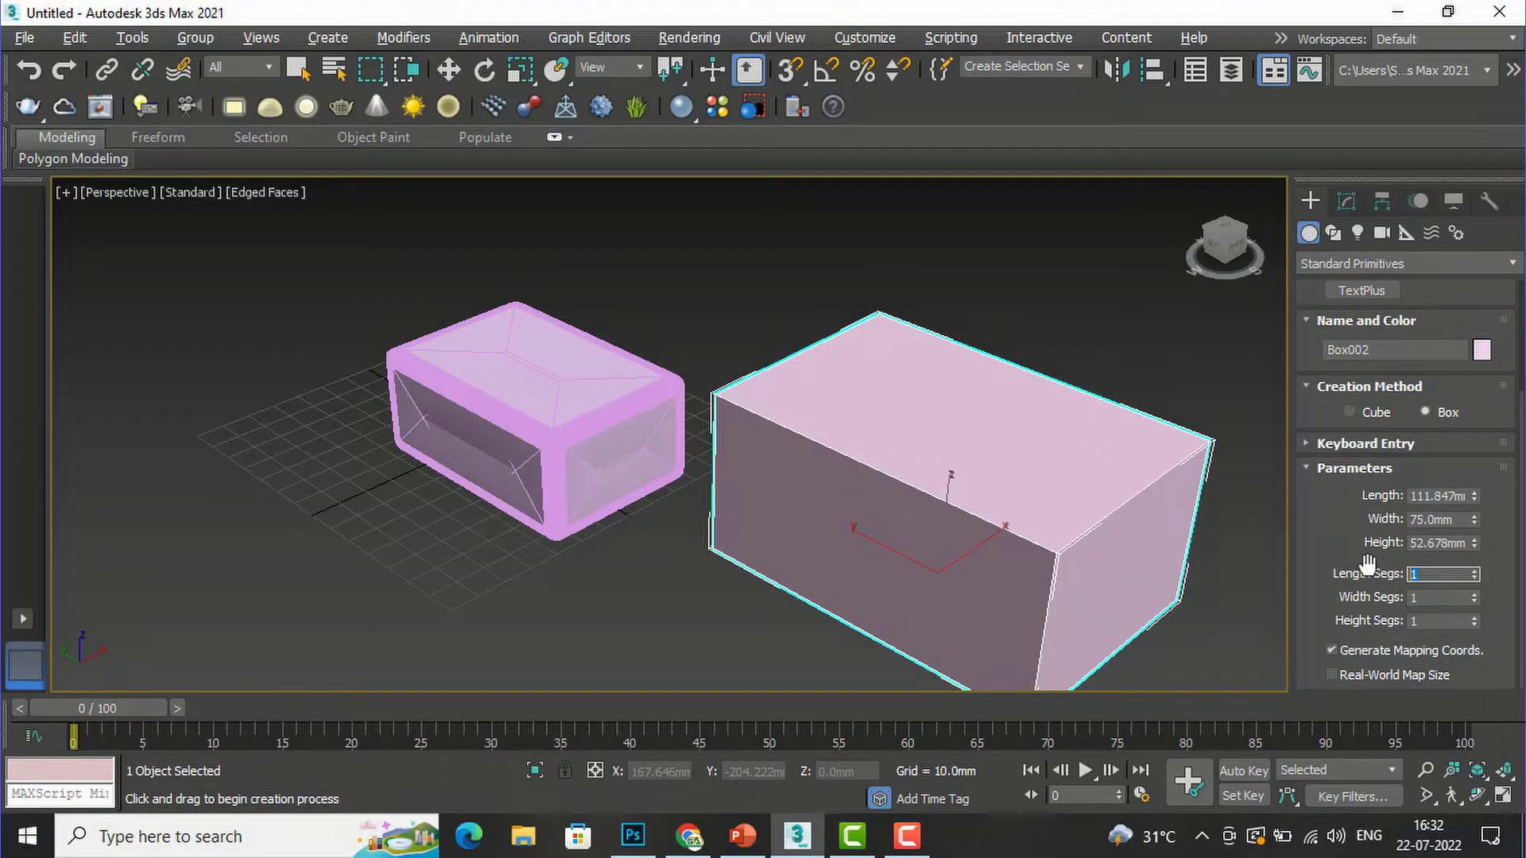
text(10)
key(Tab)
text(10)
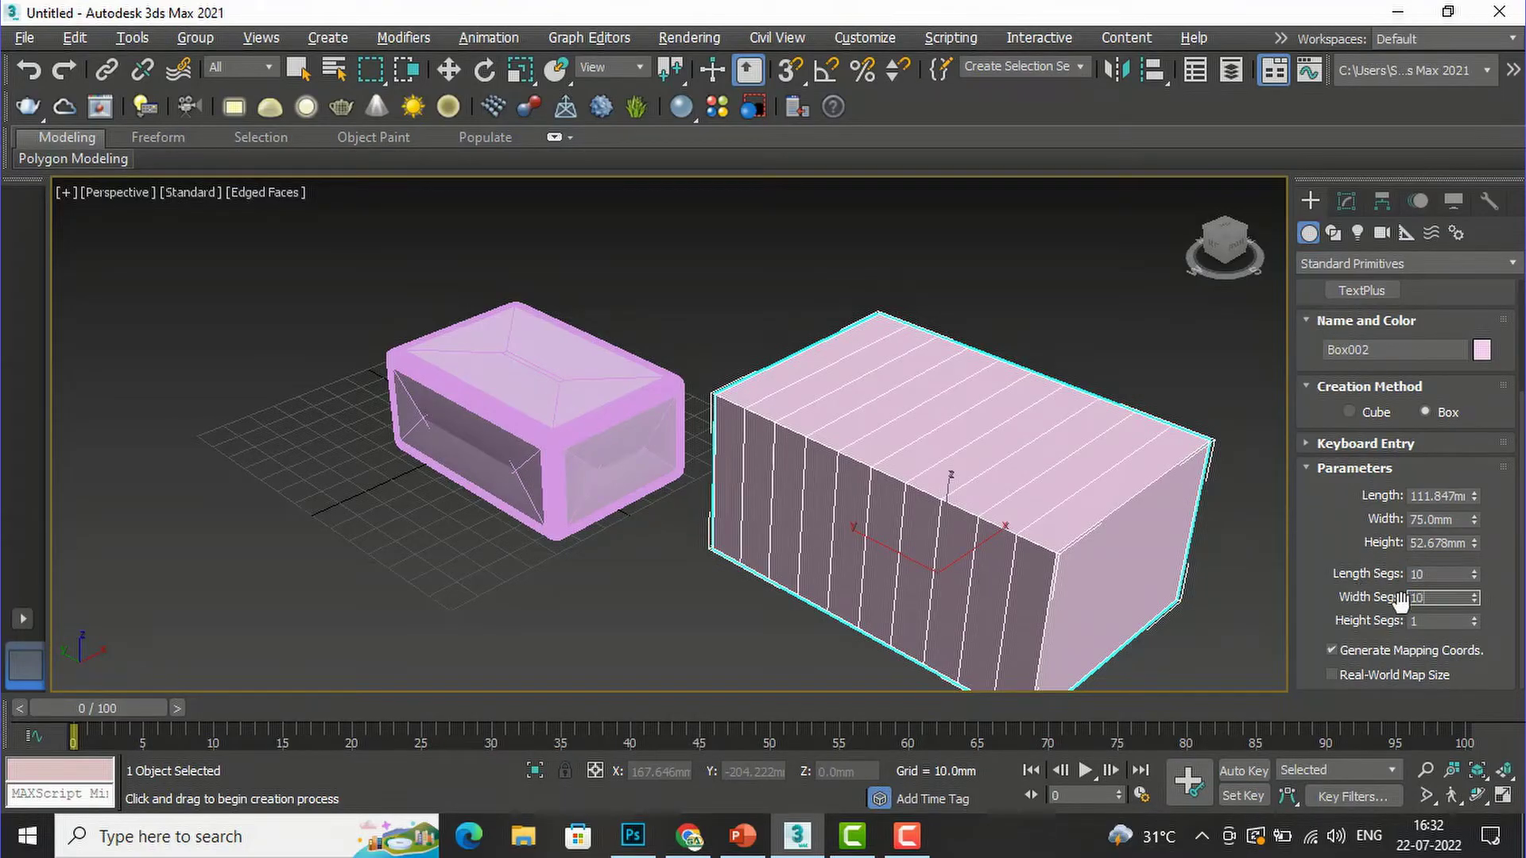
click(1432, 621)
text(10)
key(Return)
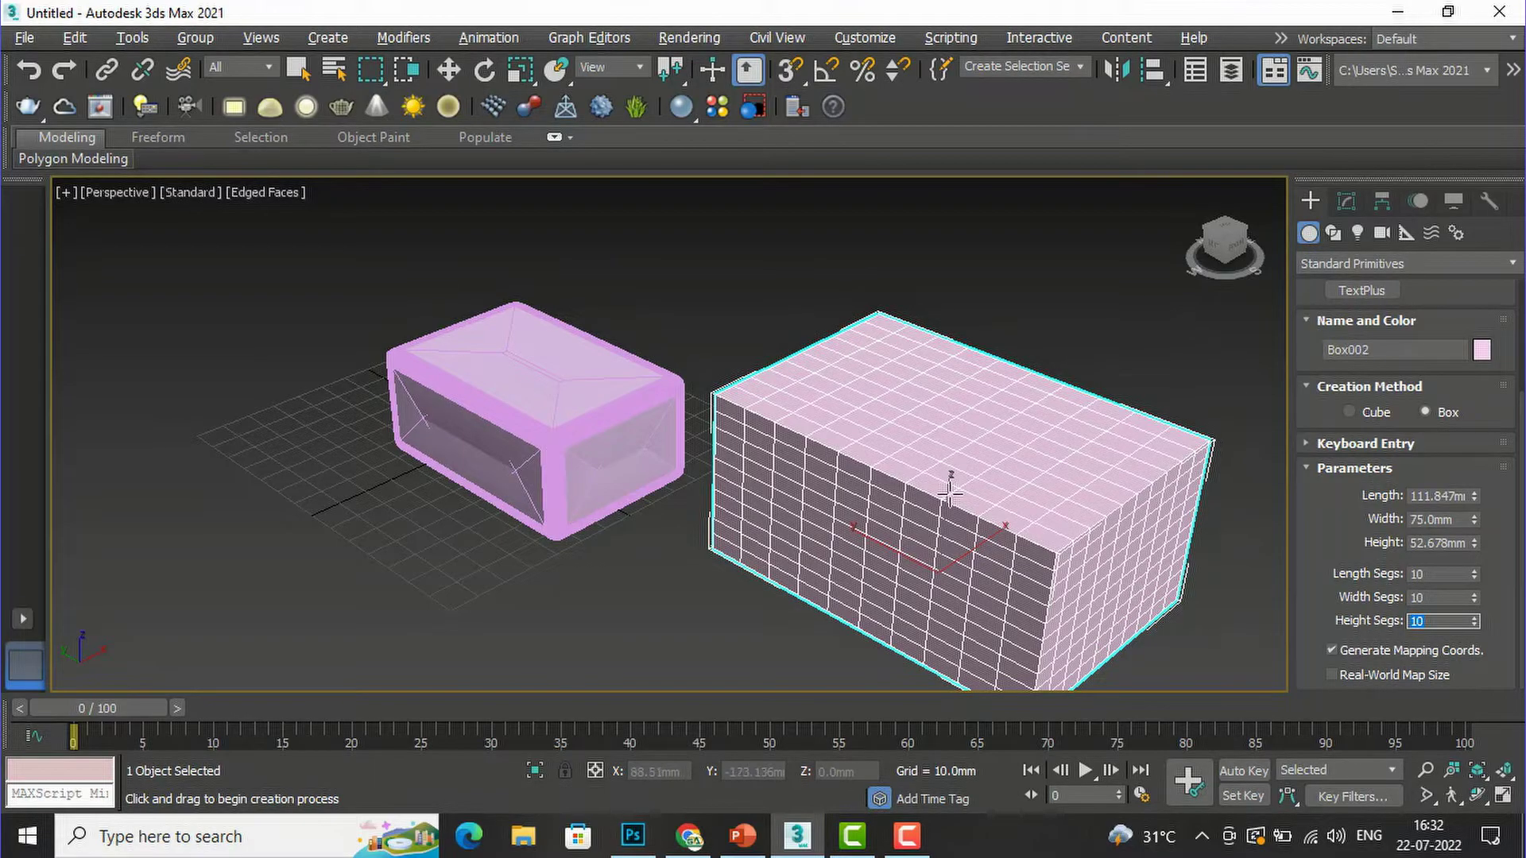
click(1345, 200)
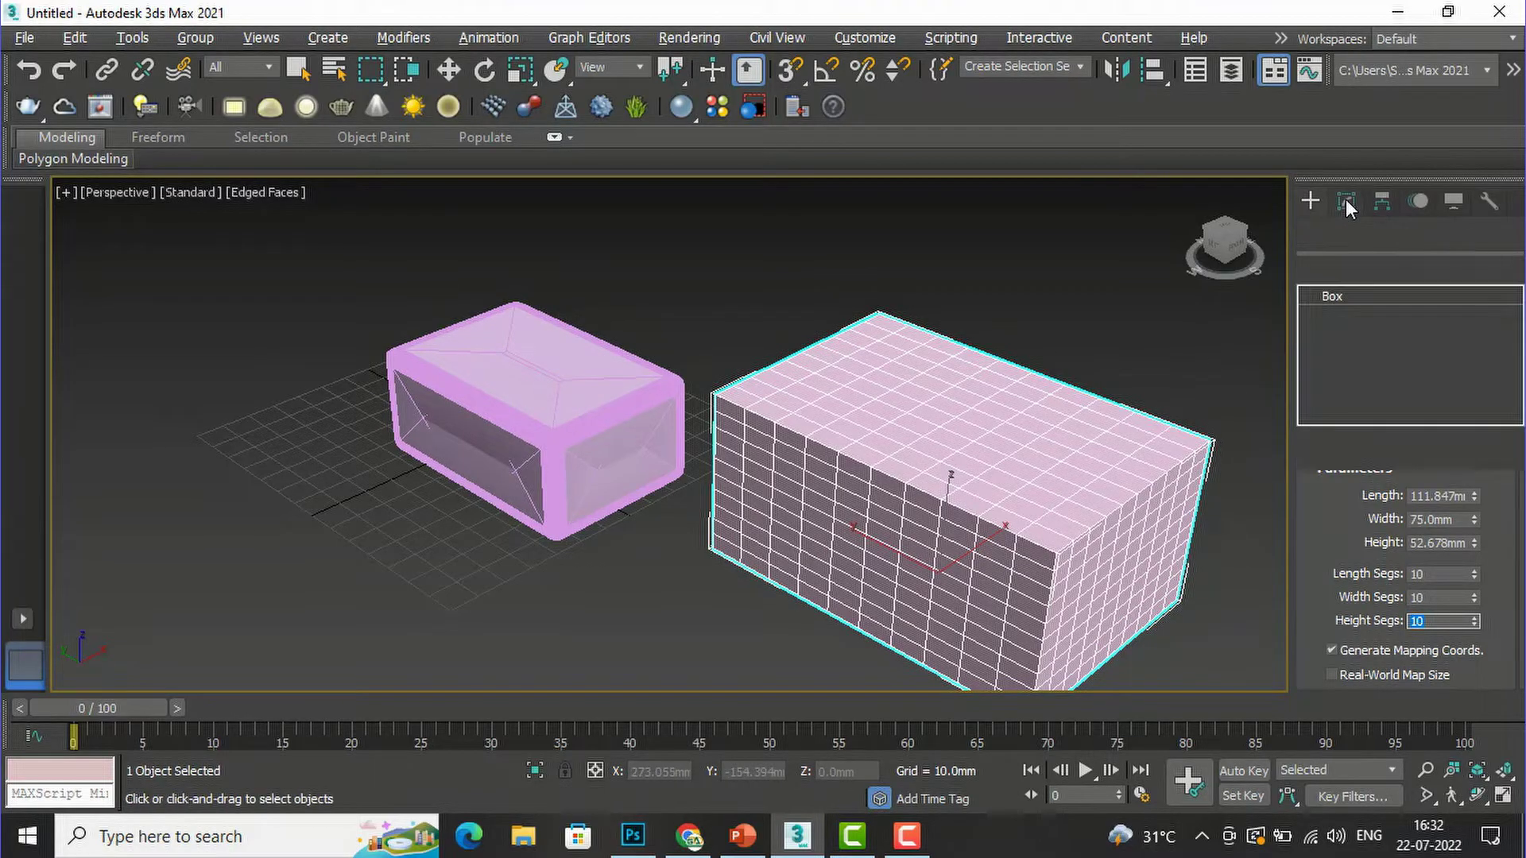
Add a Chamfer modifier to the second box with a 3.66mm amount.
click(1414, 268)
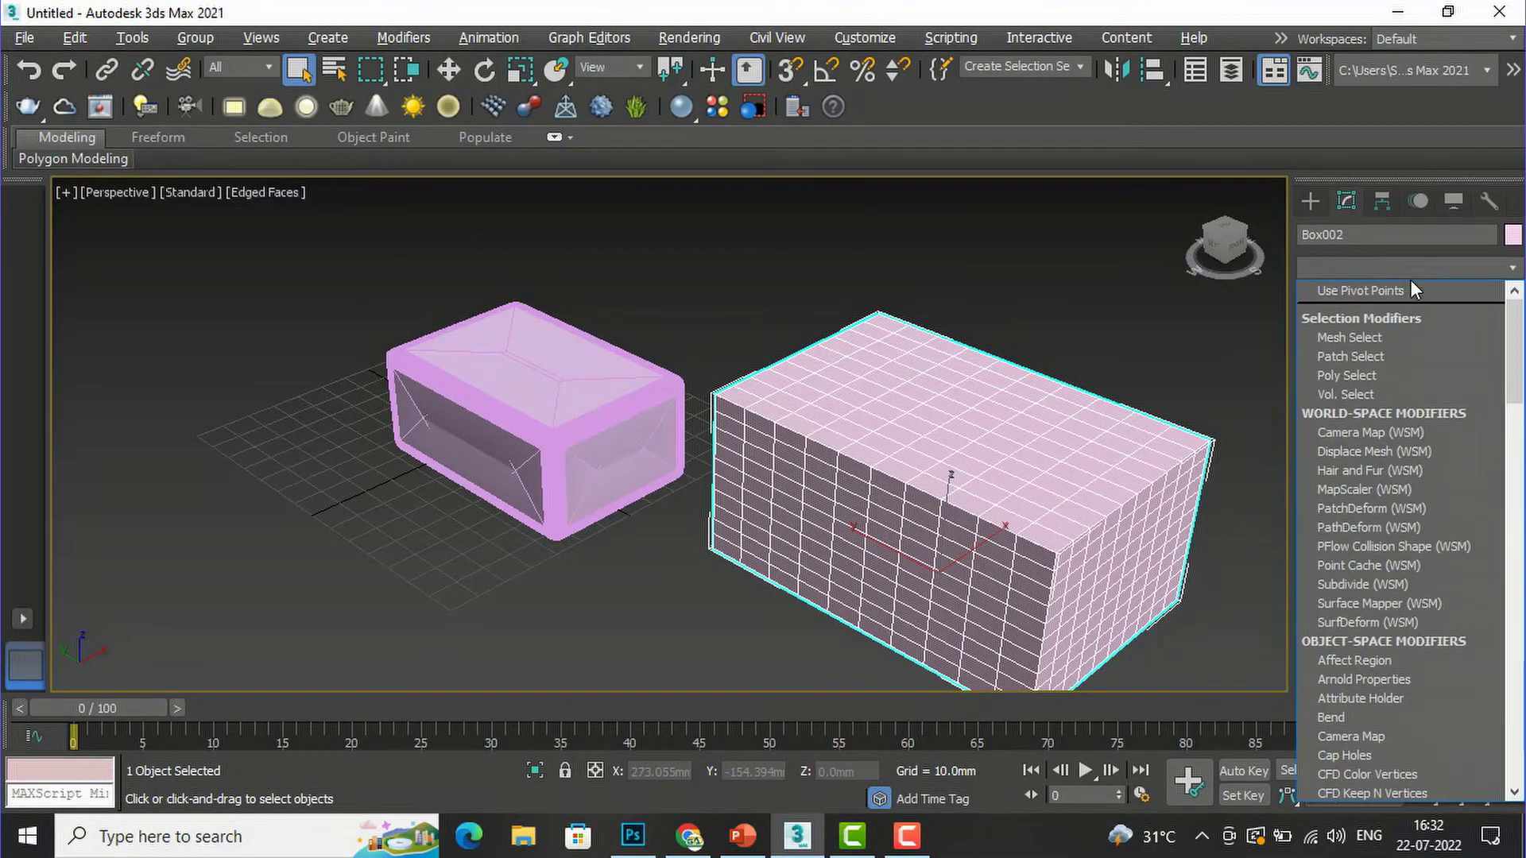
scroll(1405, 640, down, 1)
scroll(1405, 640, down, 2)
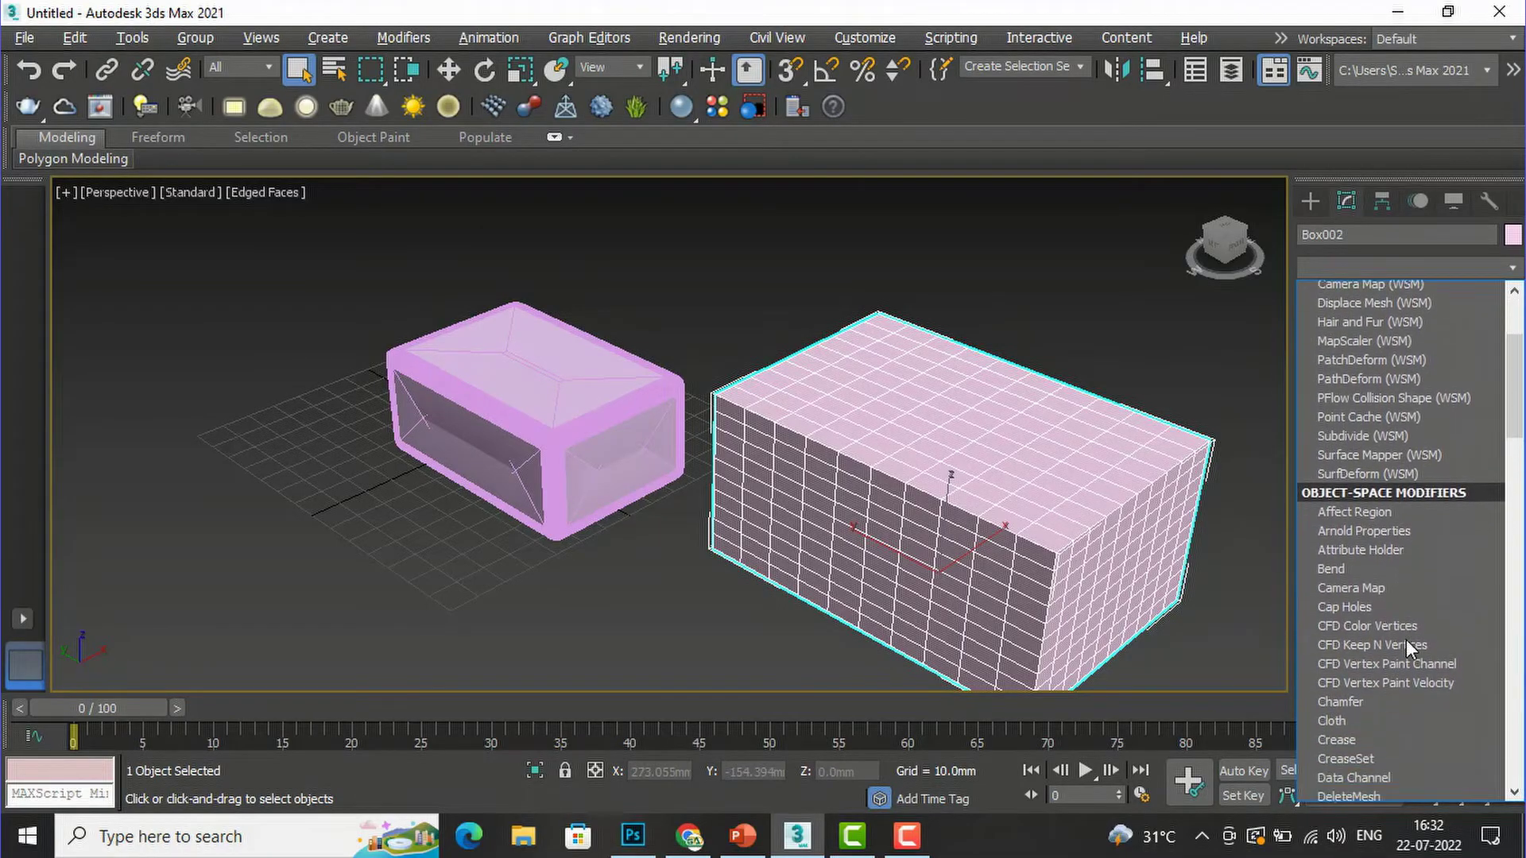
click(1392, 697)
scroll(477, 367, down, 3)
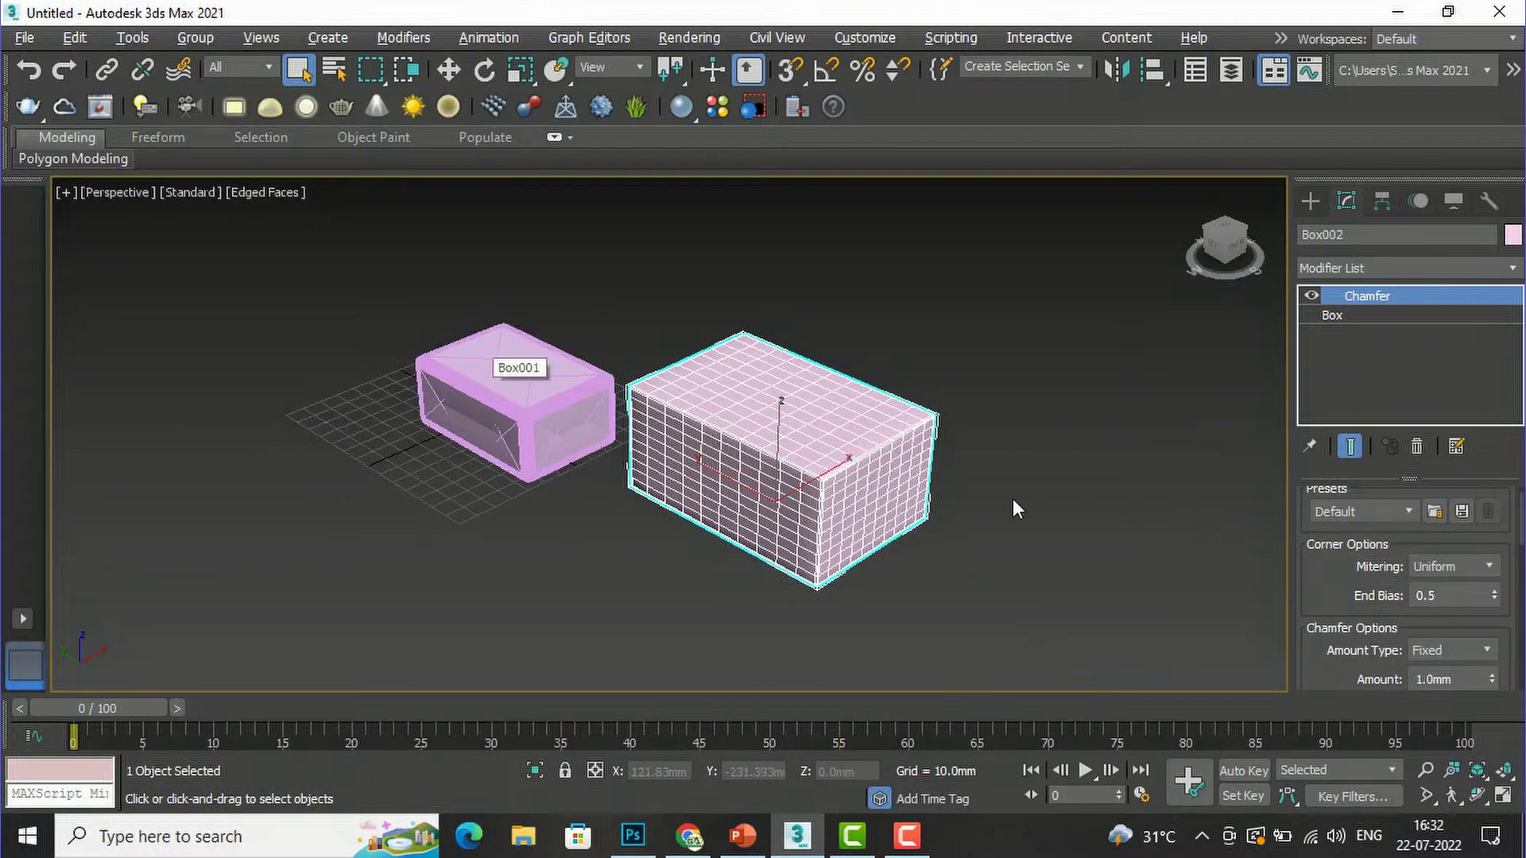
scroll(884, 481, up, 2)
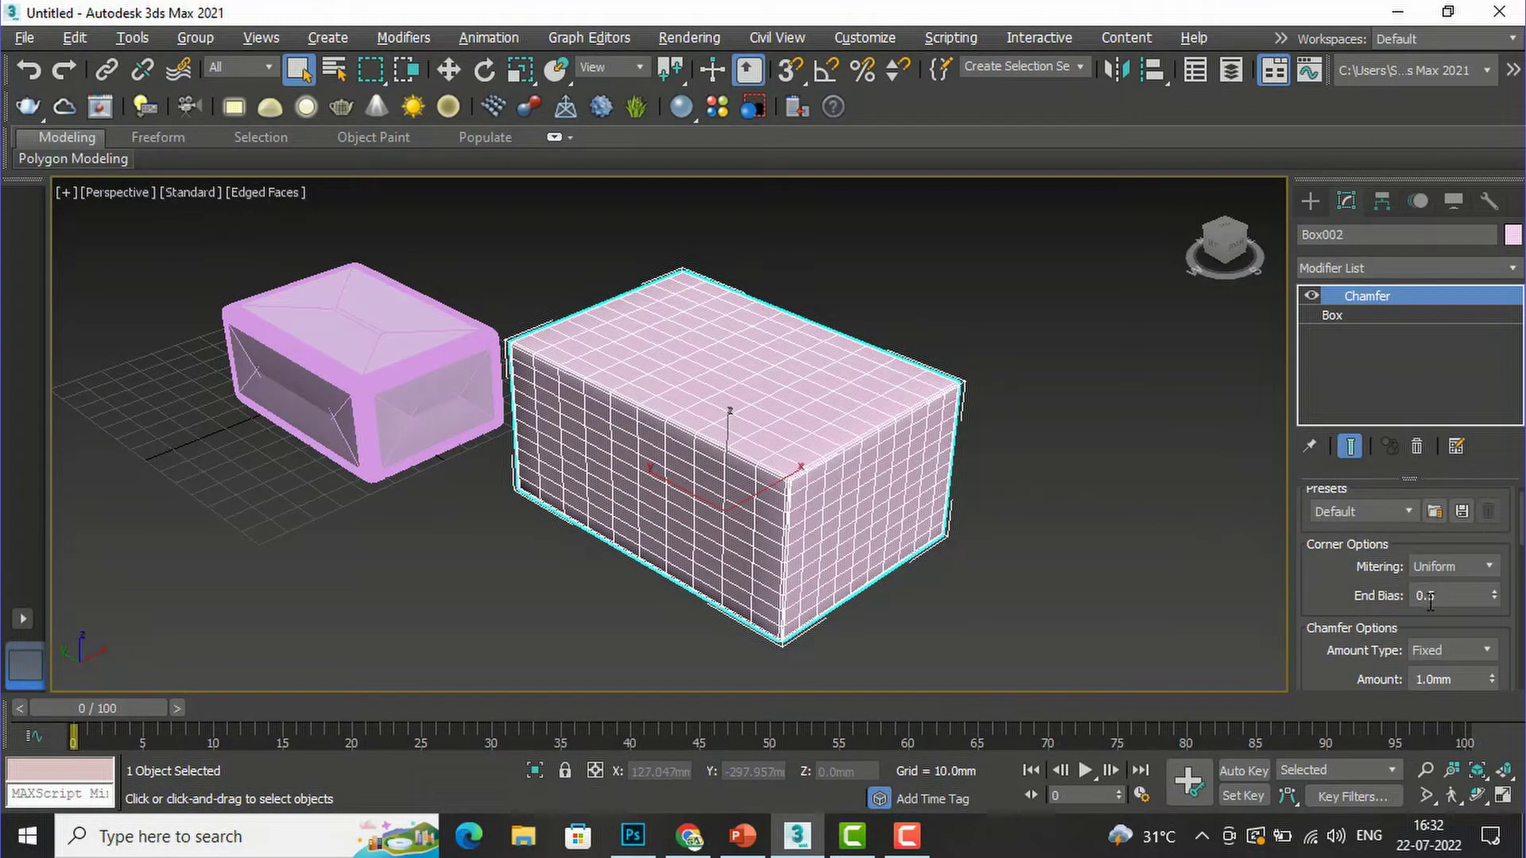
scroll(1431, 601, down, 2)
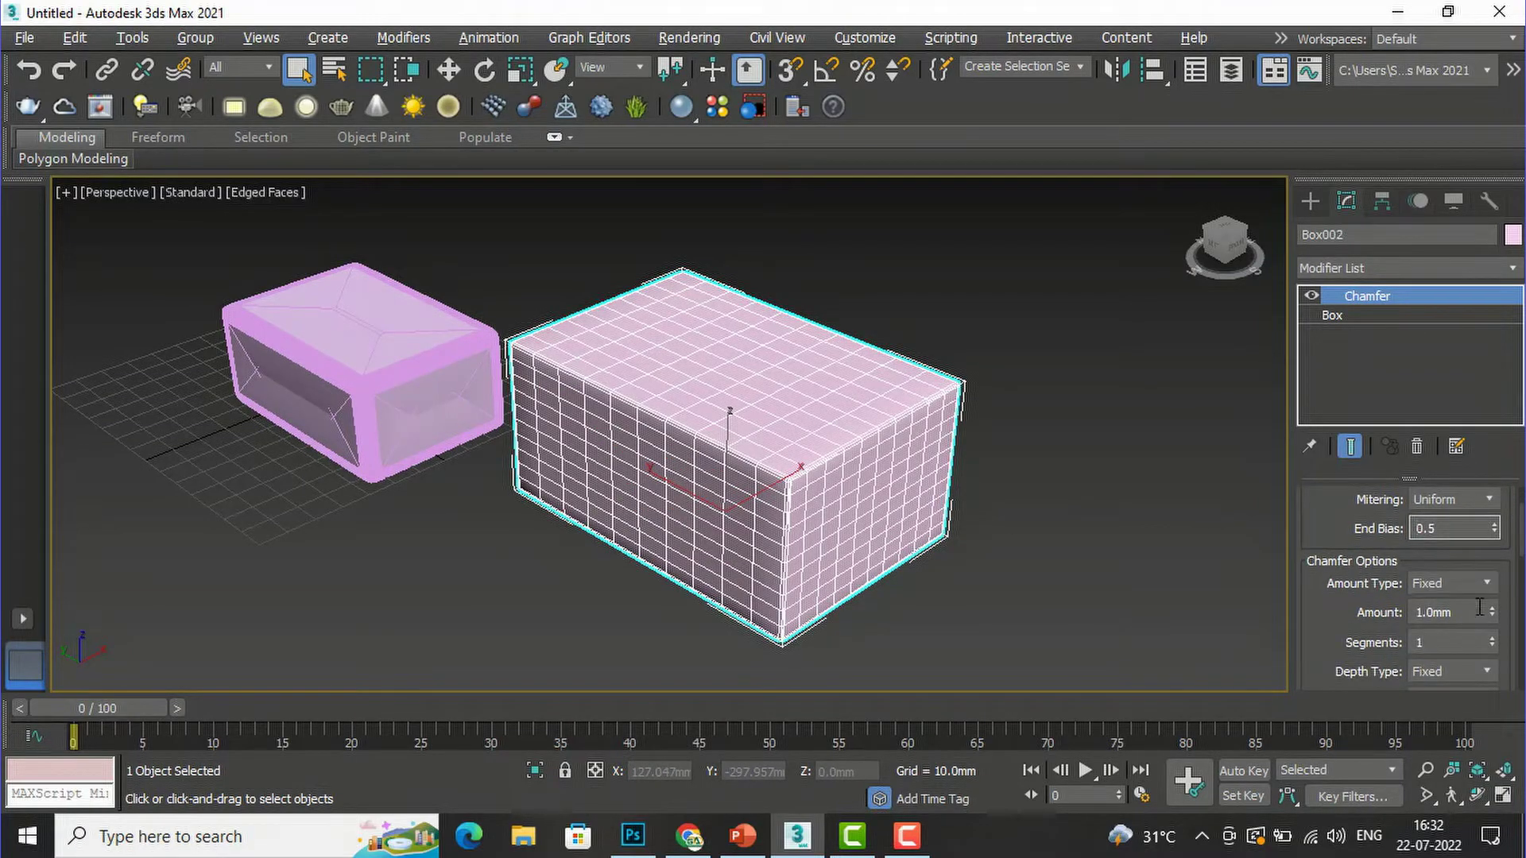
drag(1493, 612, 1518, 287)
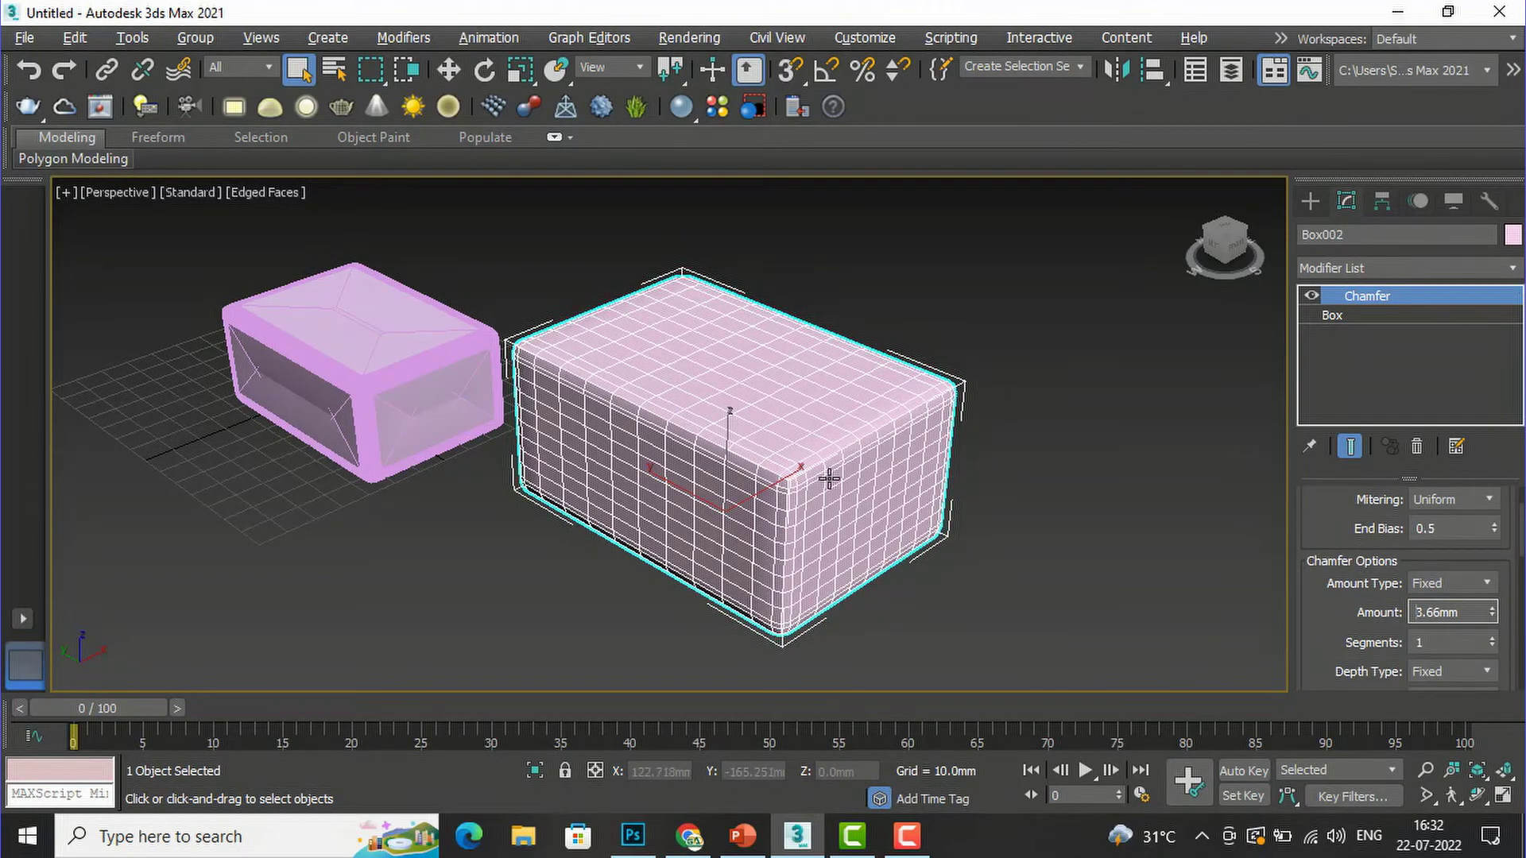
Raise the chamfer segments to 8 and turn on the Inset option.
scroll(777, 479, up, 5)
scroll(761, 414, down, 5)
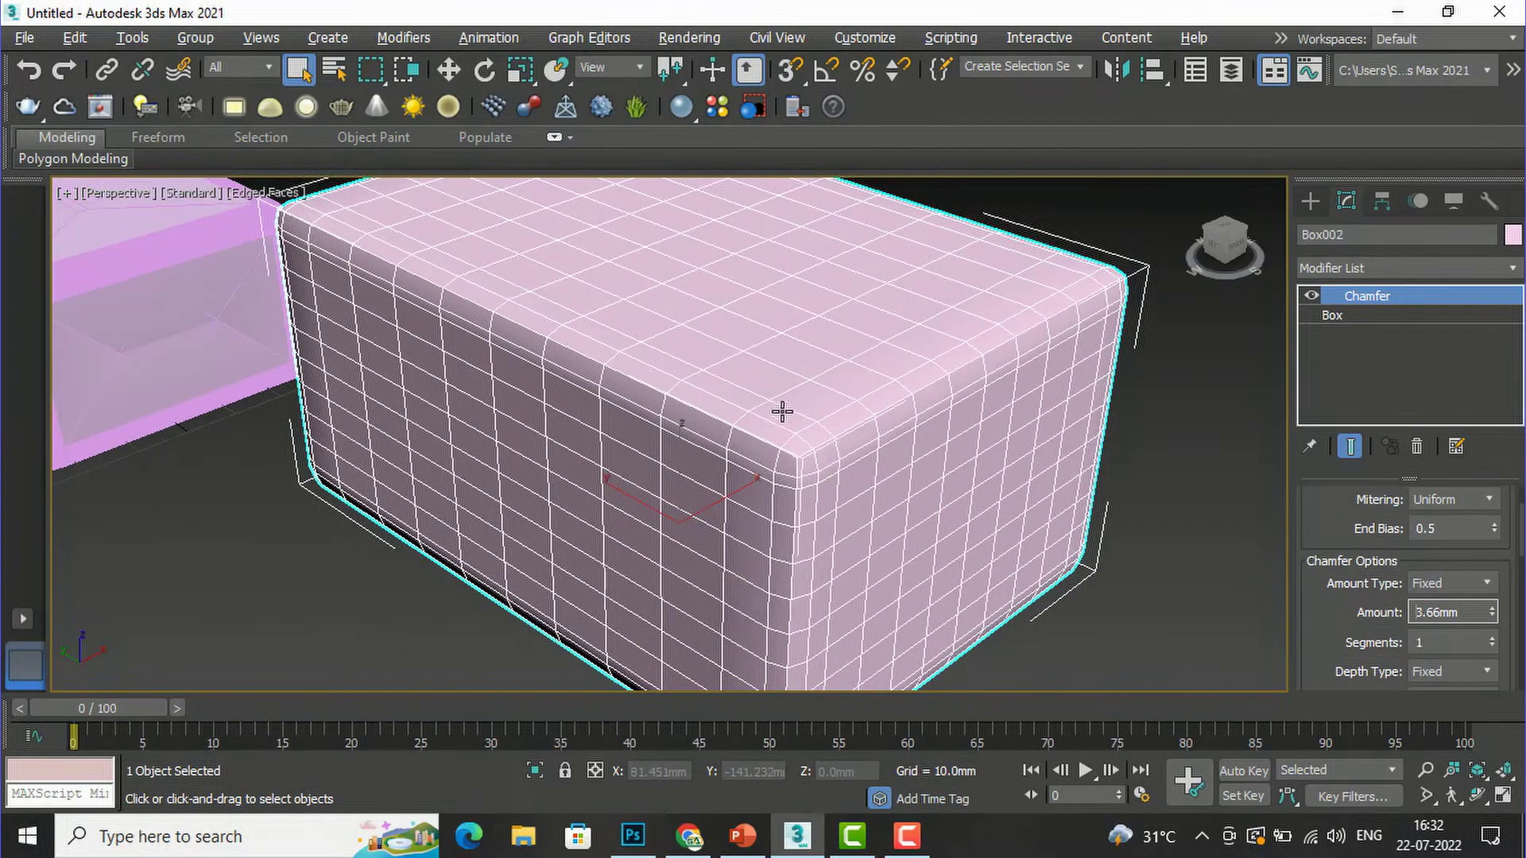
scroll(1375, 610, down, 2)
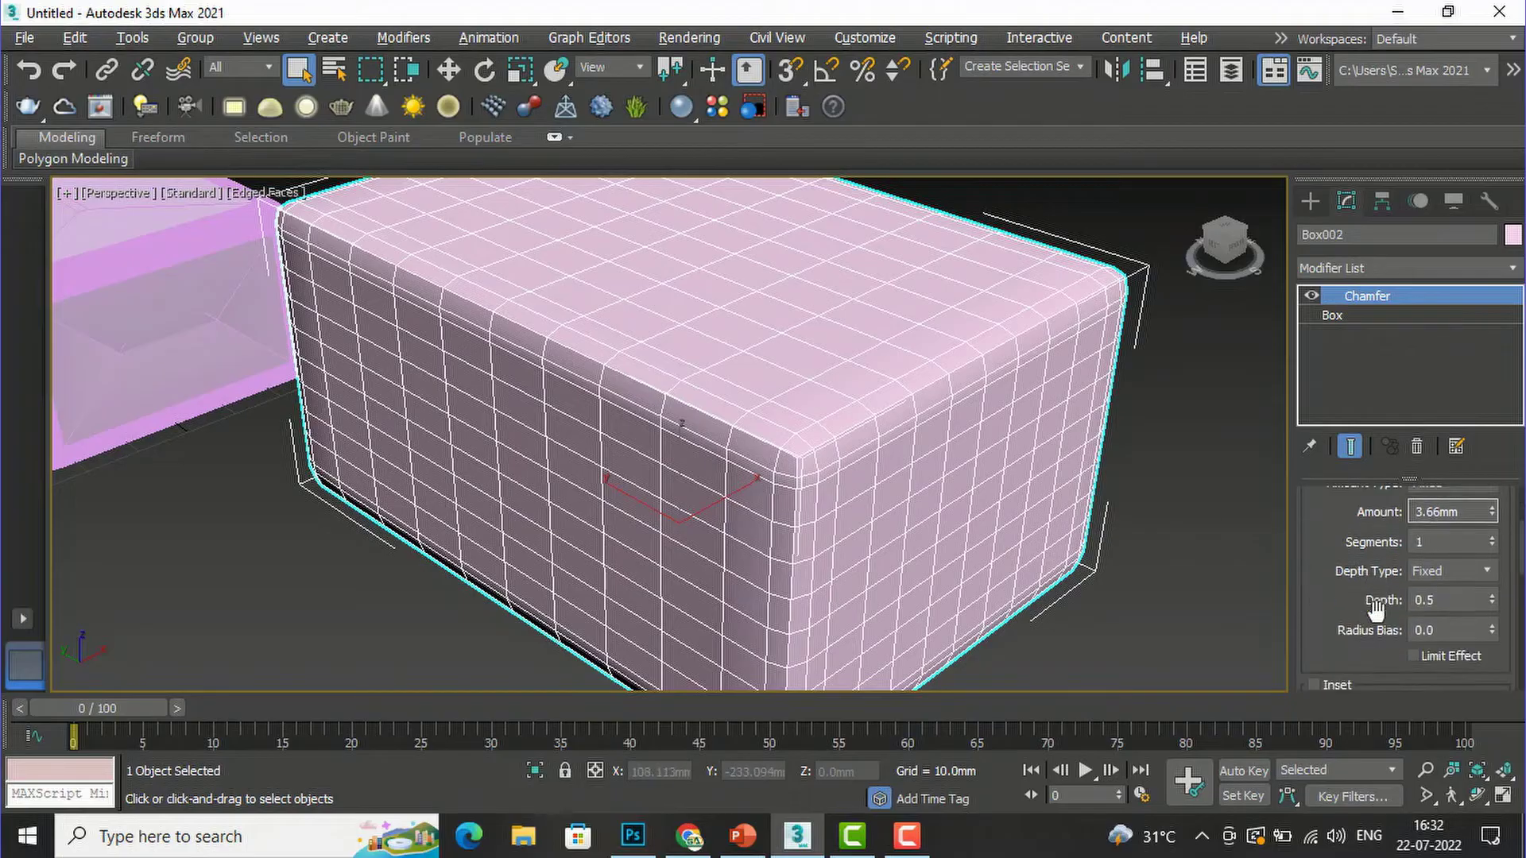
click(1493, 538)
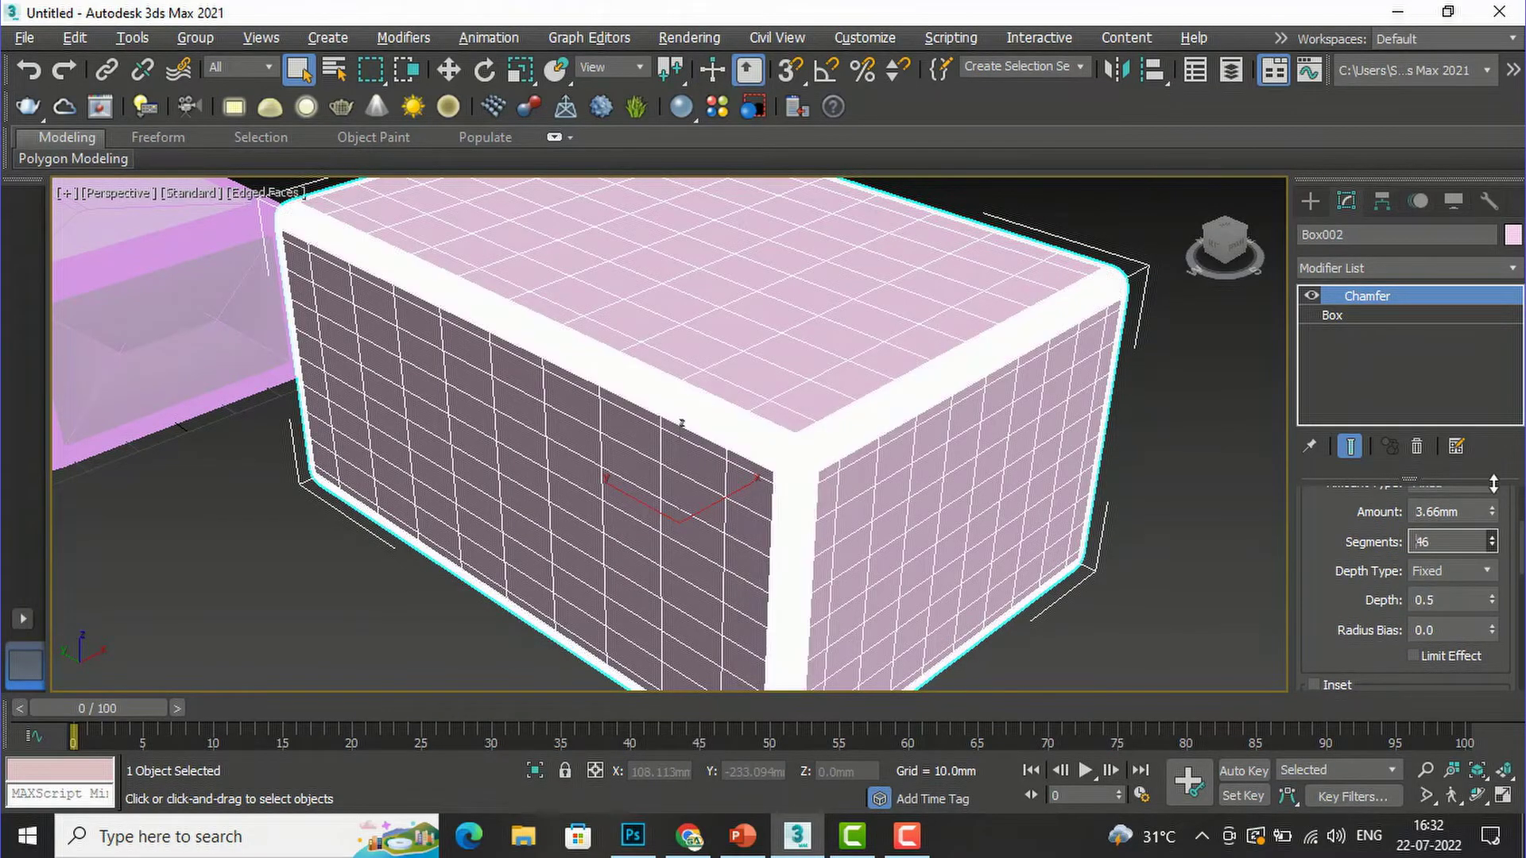
drag(1495, 541, 1500, 537)
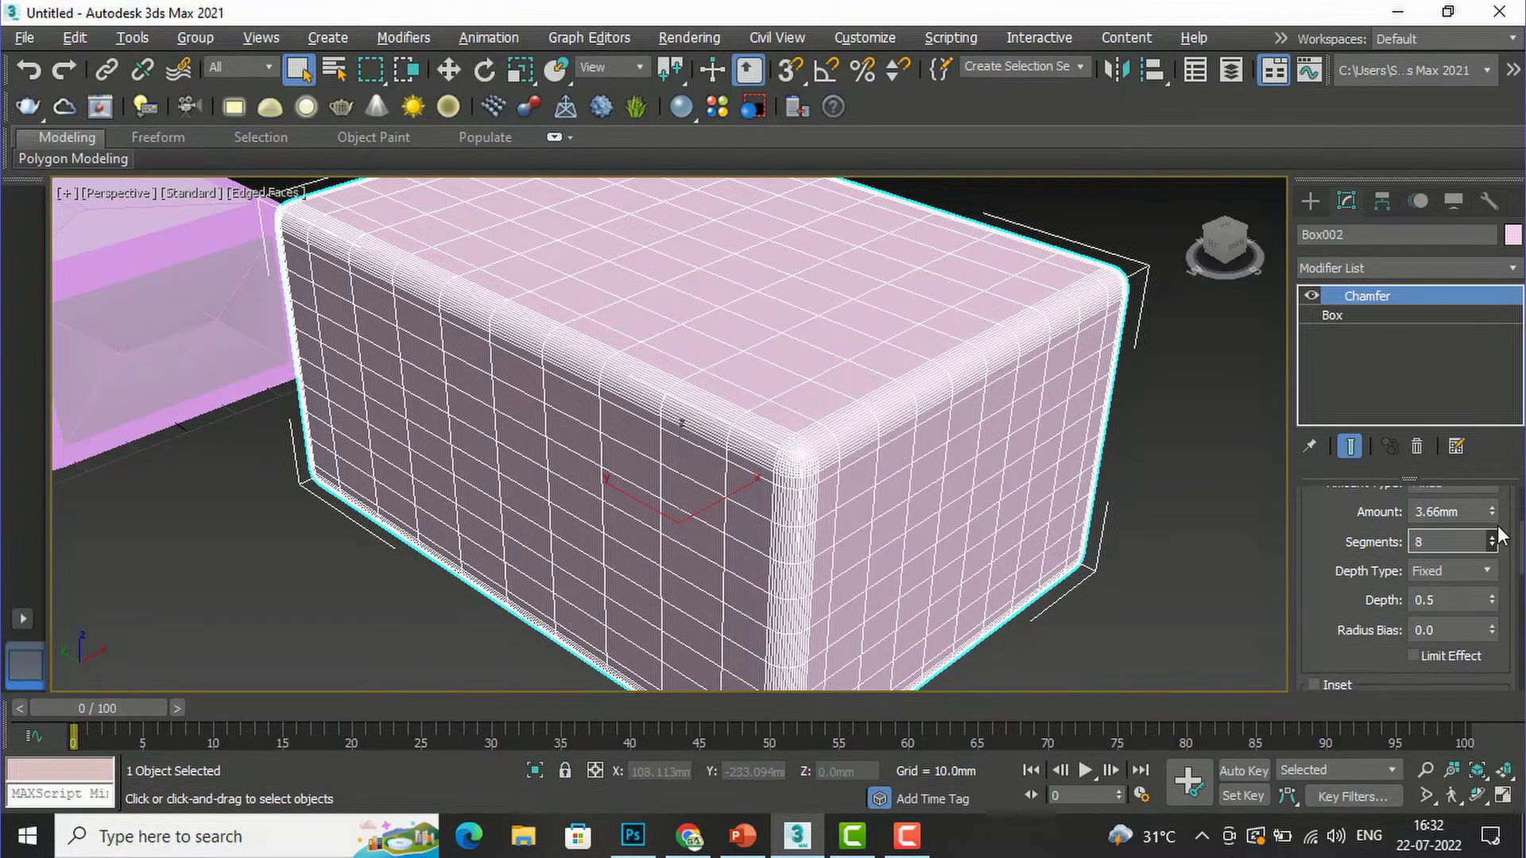
scroll(1401, 595, down, 2)
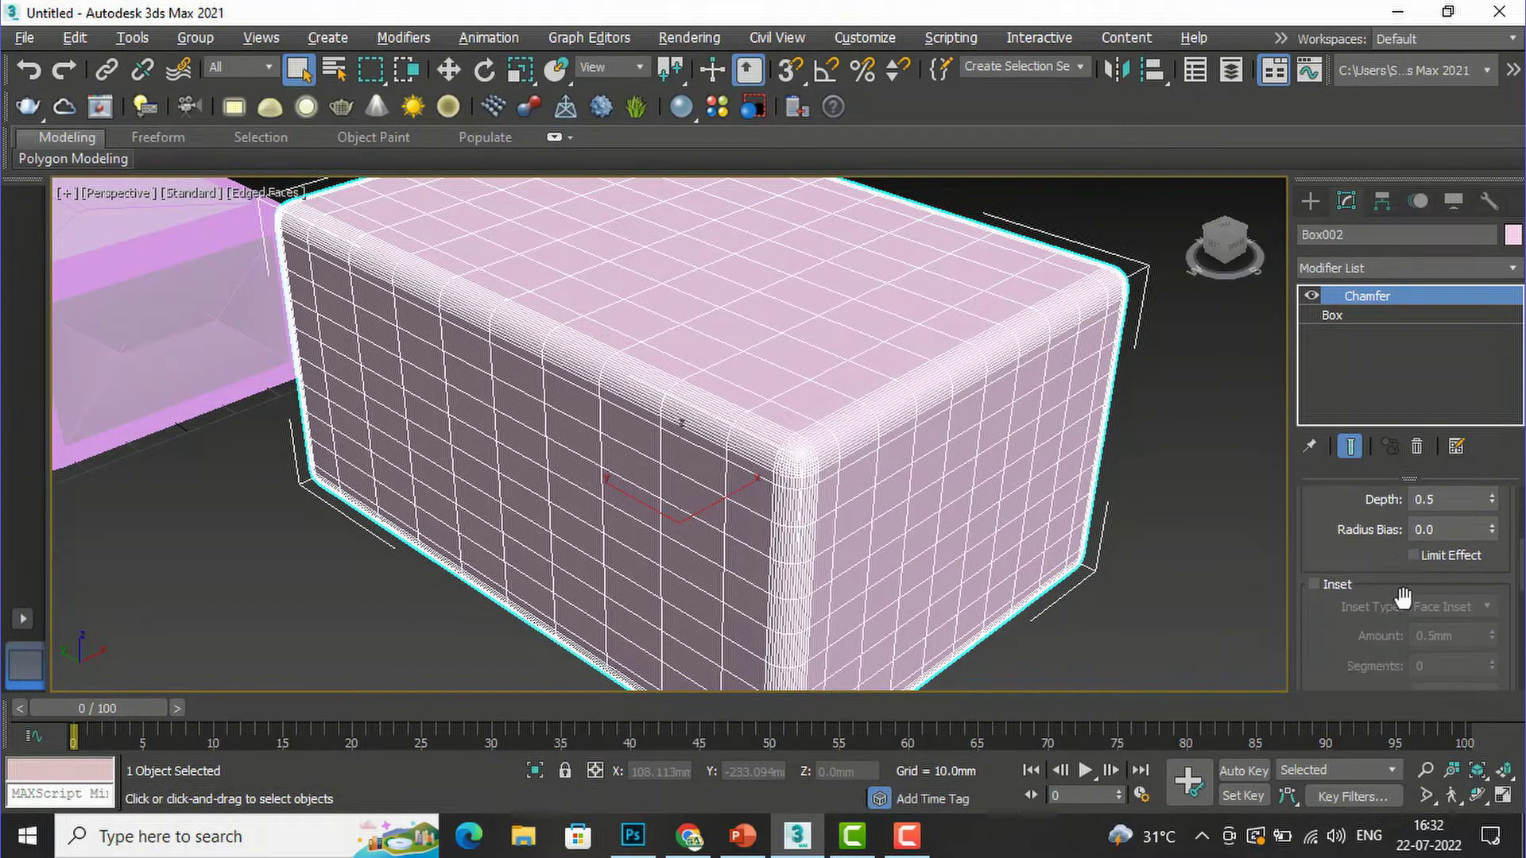
click(1313, 587)
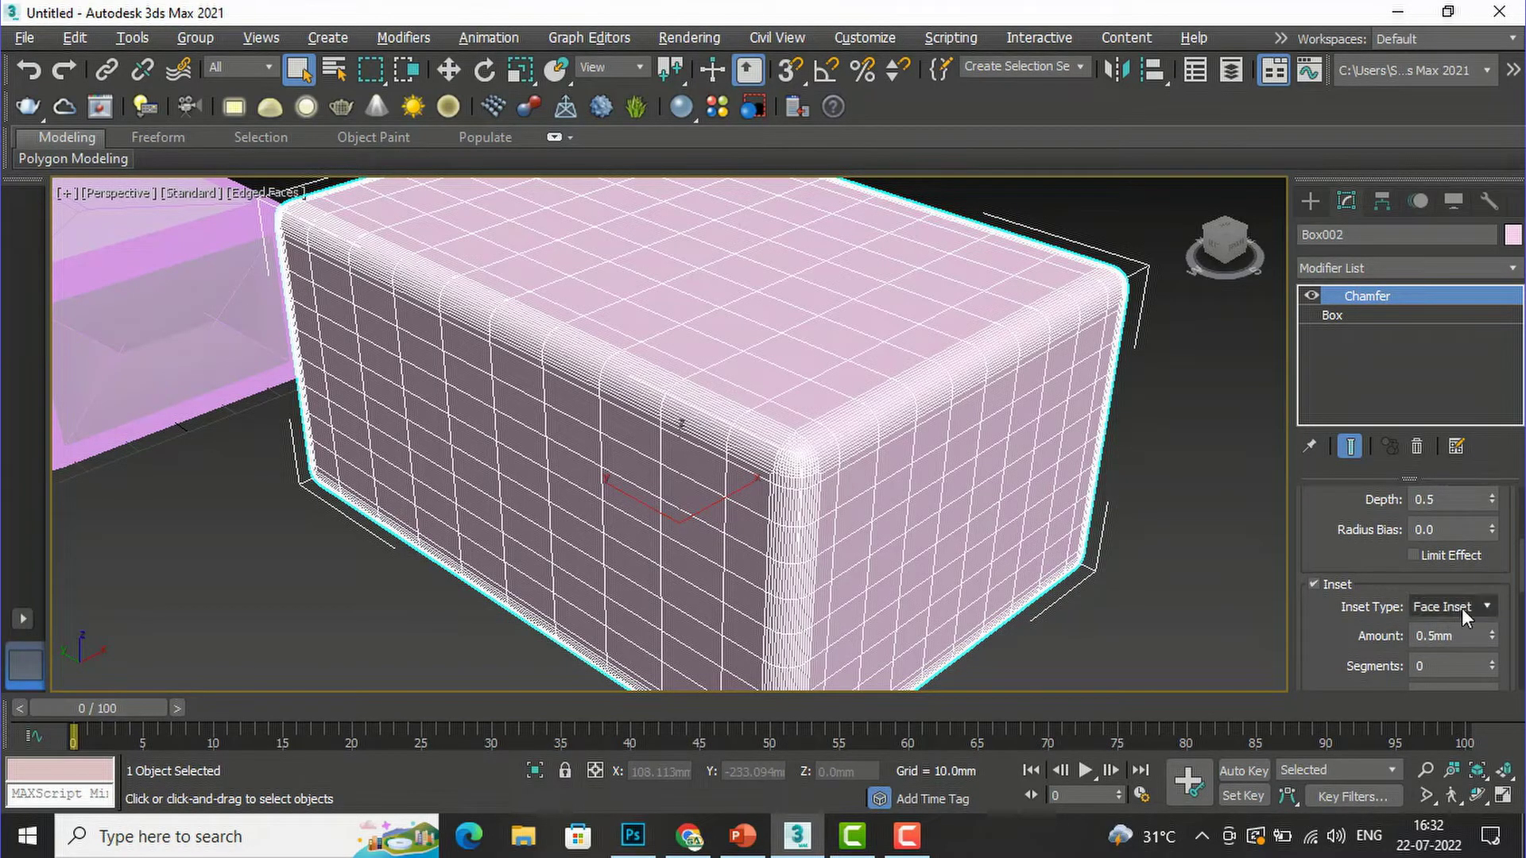
Set the chamfer inset to an 8.32mm amount, 4 segments and a 6.211mm offset.
drag(1491, 637, 1265, 604)
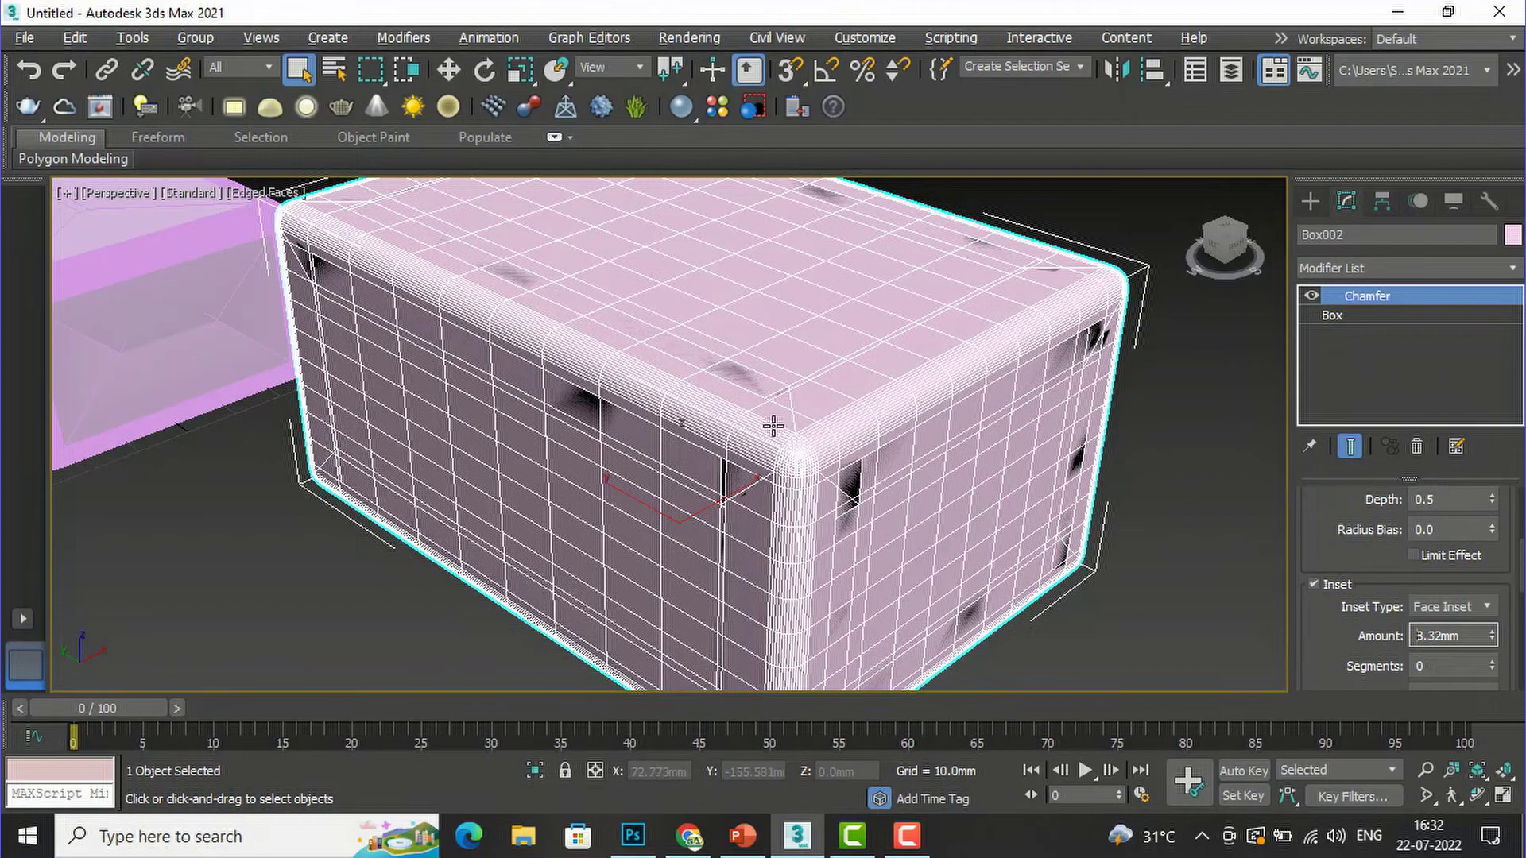
scroll(751, 450, down, 4)
scroll(750, 449, up, 4)
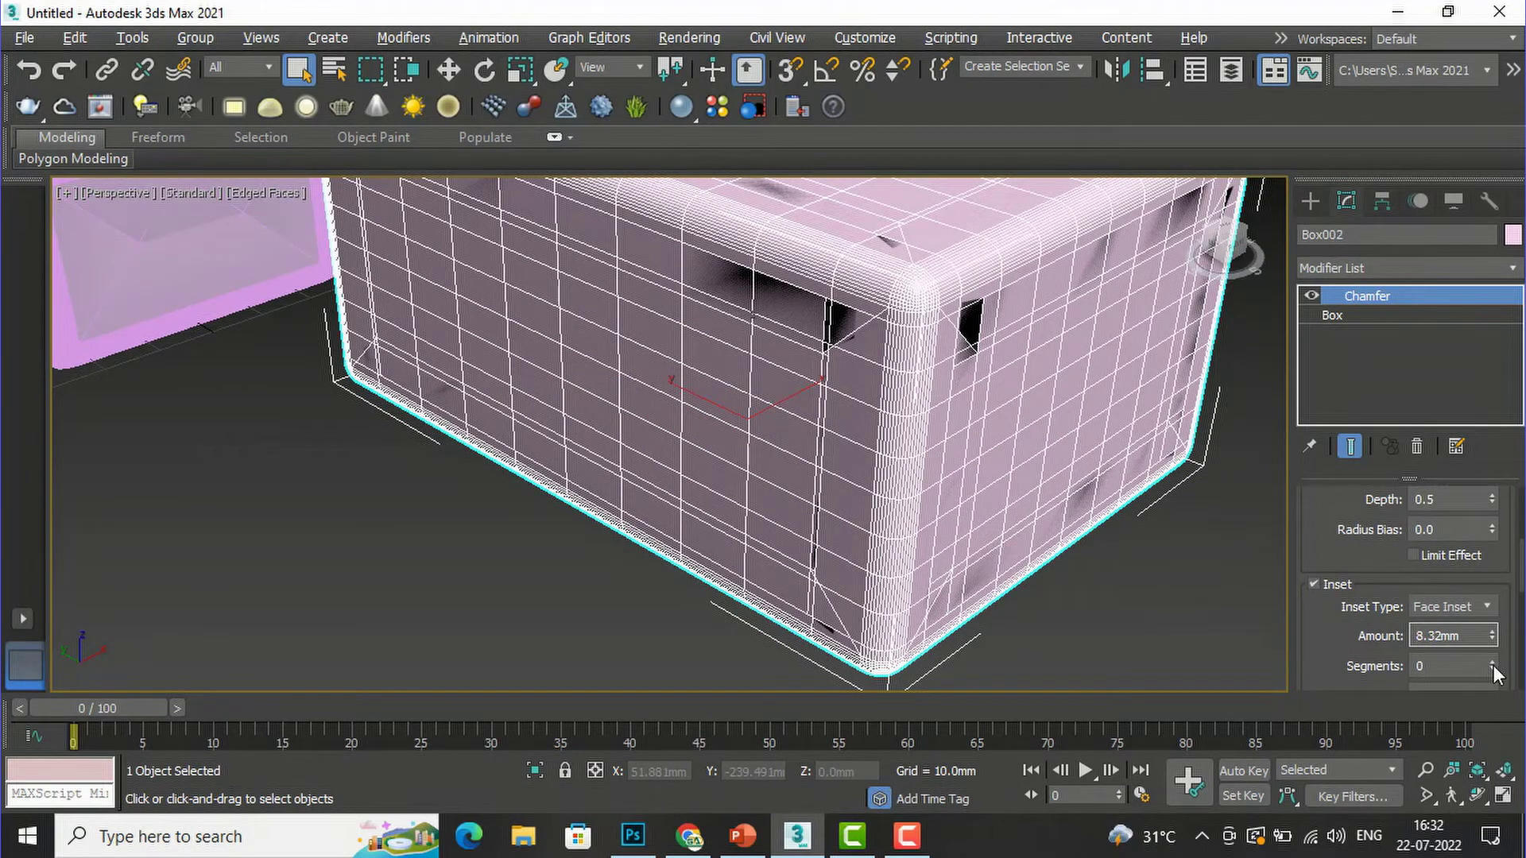
drag(1493, 674, 1504, 621)
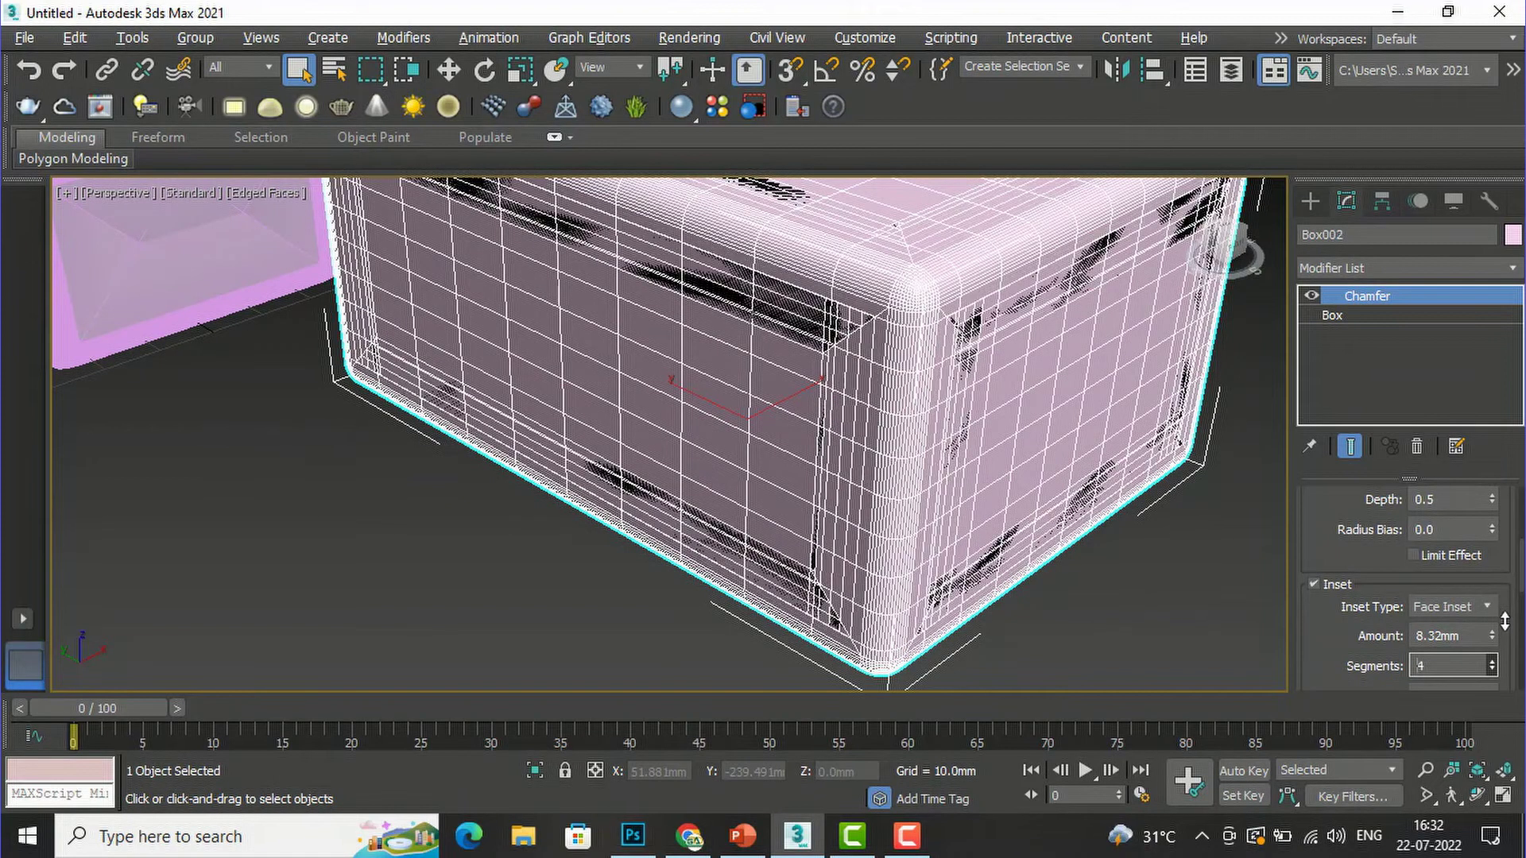
scroll(666, 482, down, 3)
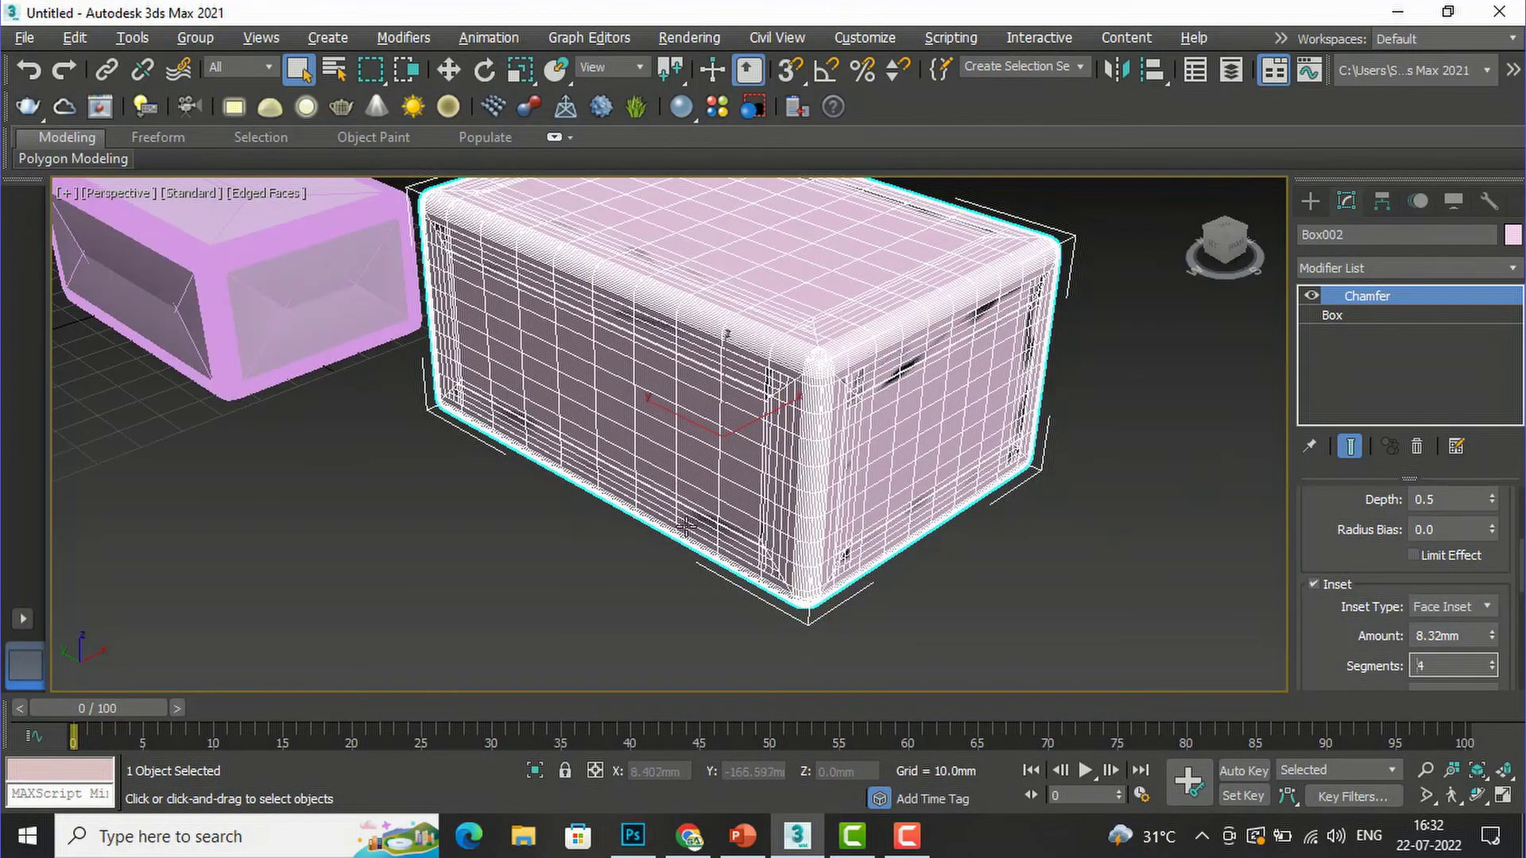
scroll(1366, 604, down, 2)
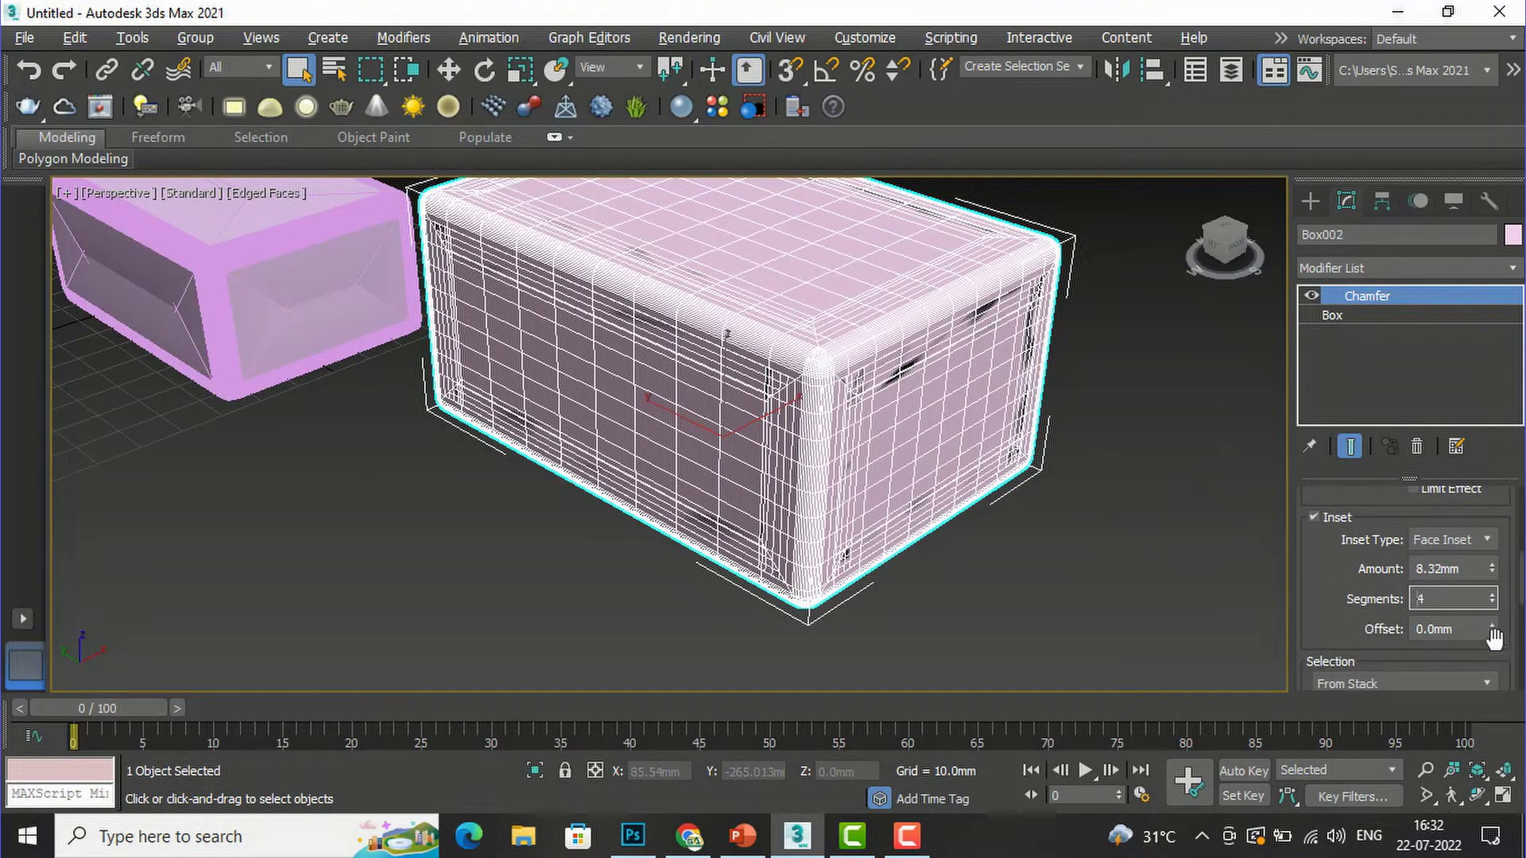
drag(1493, 634, 1393, 742)
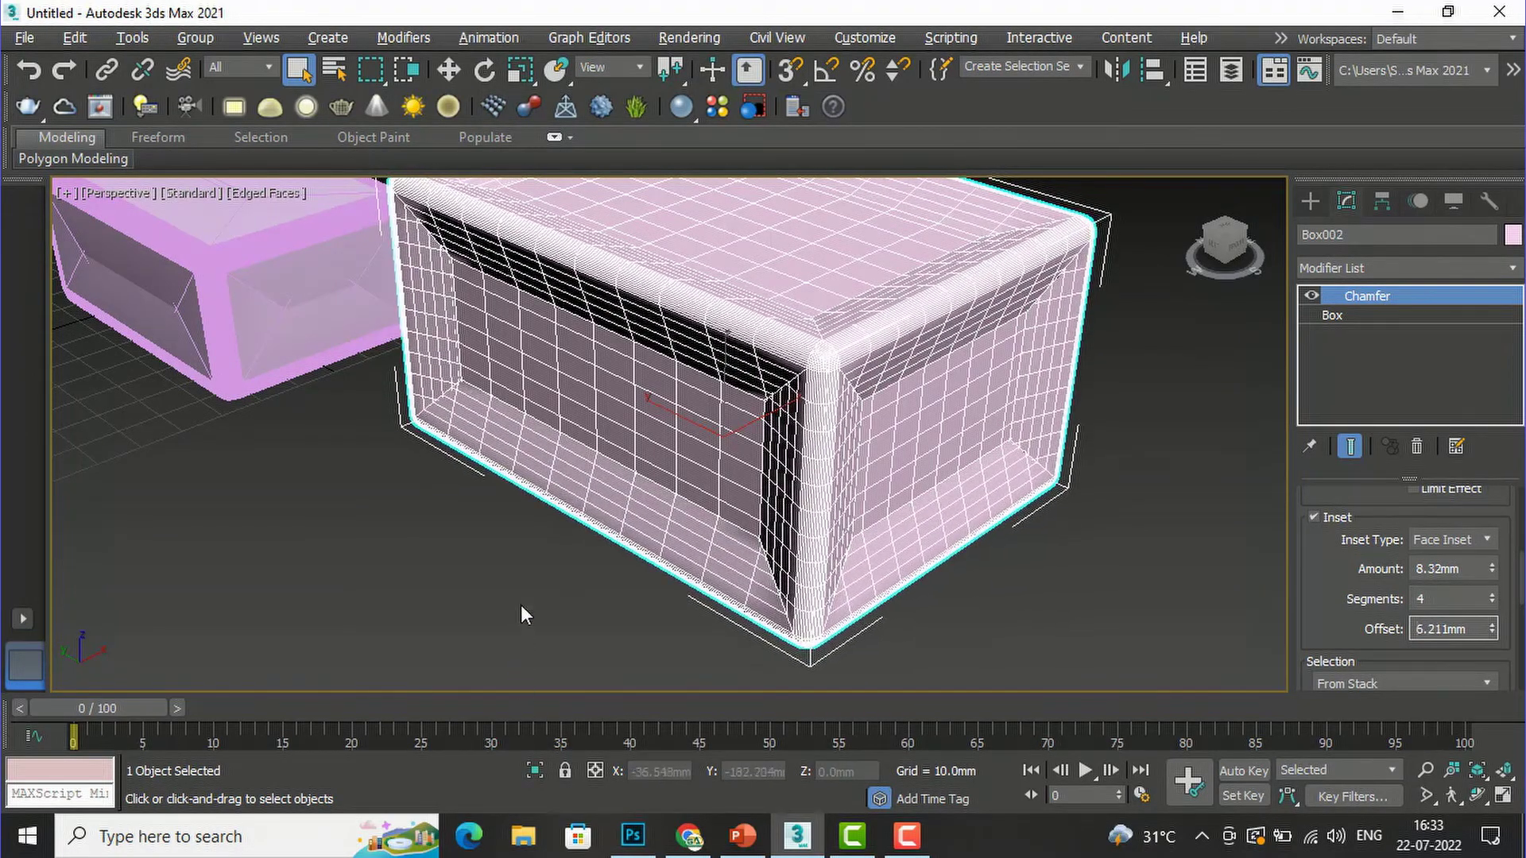
Deselect, then reselect the second box to inspect its chamfered edges and inset panels.
click(508, 540)
scroll(556, 528, down, 3)
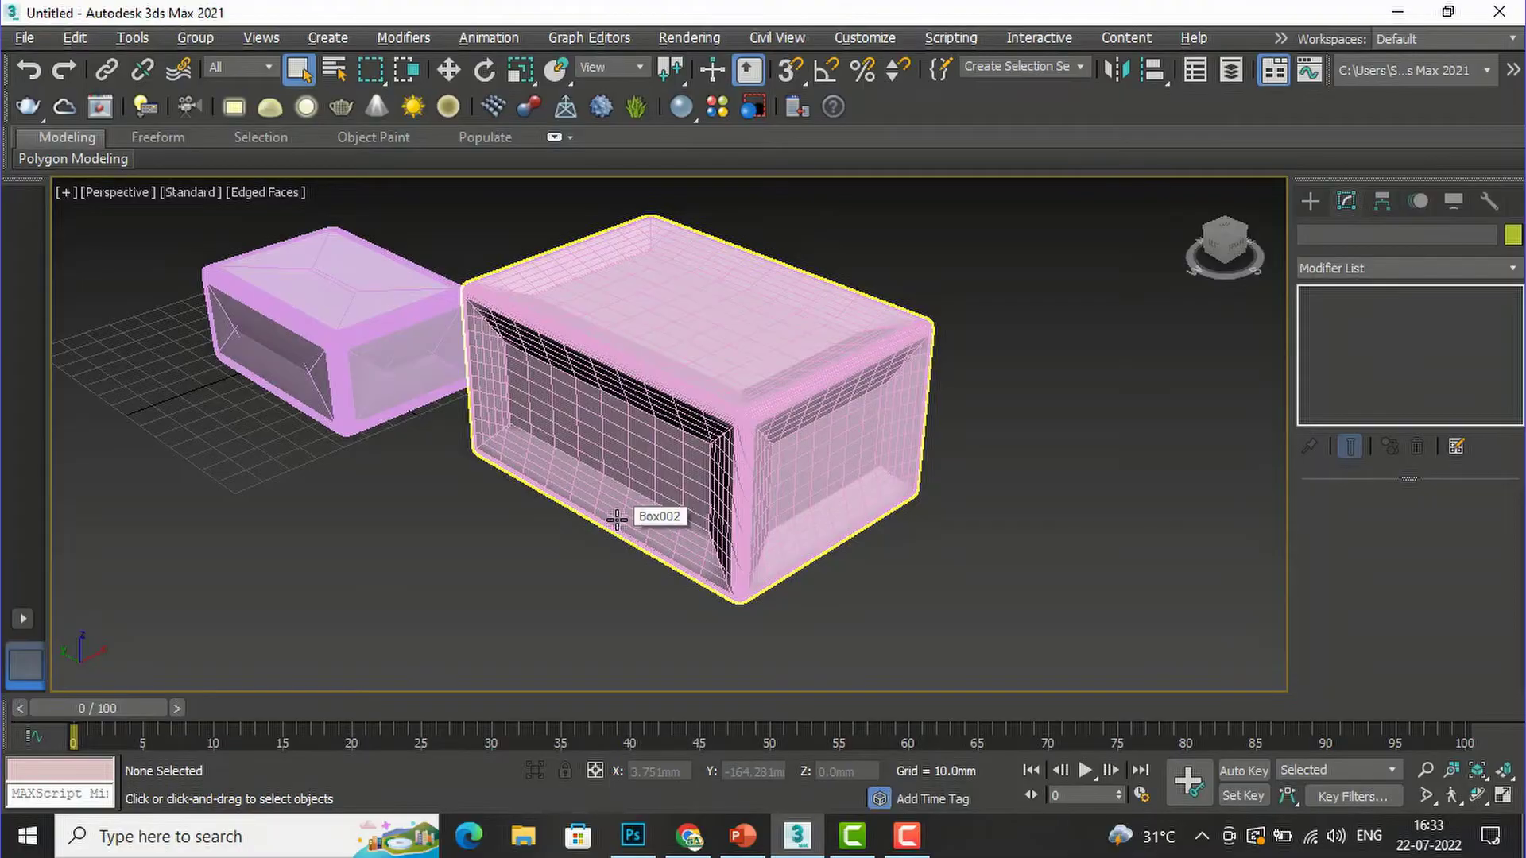
scroll(652, 480, up, 4)
scroll(635, 541, down, 3)
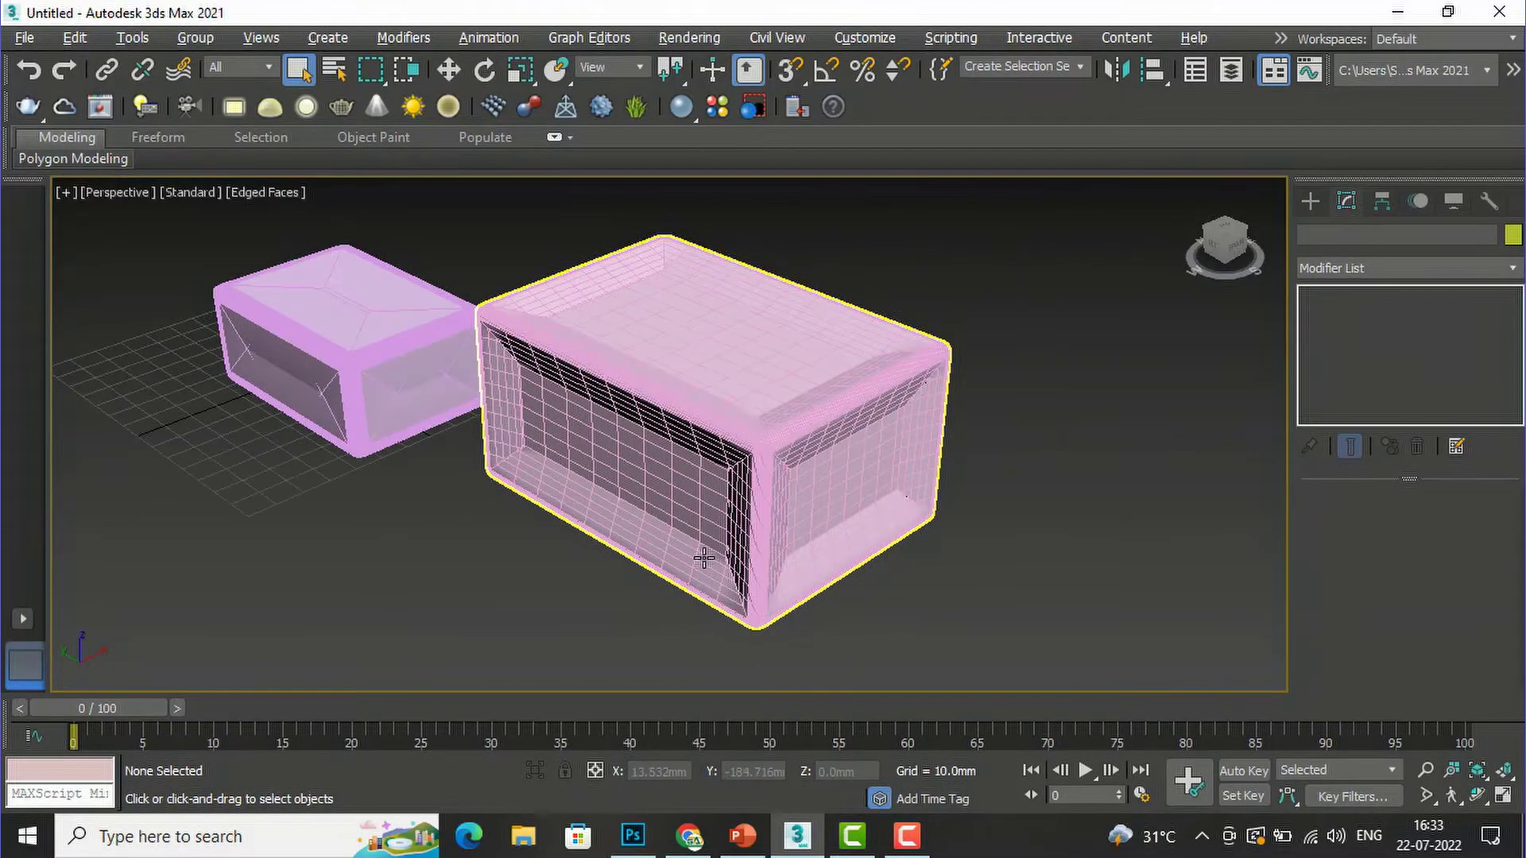
scroll(758, 349, up, 2)
scroll(702, 325, down, 3)
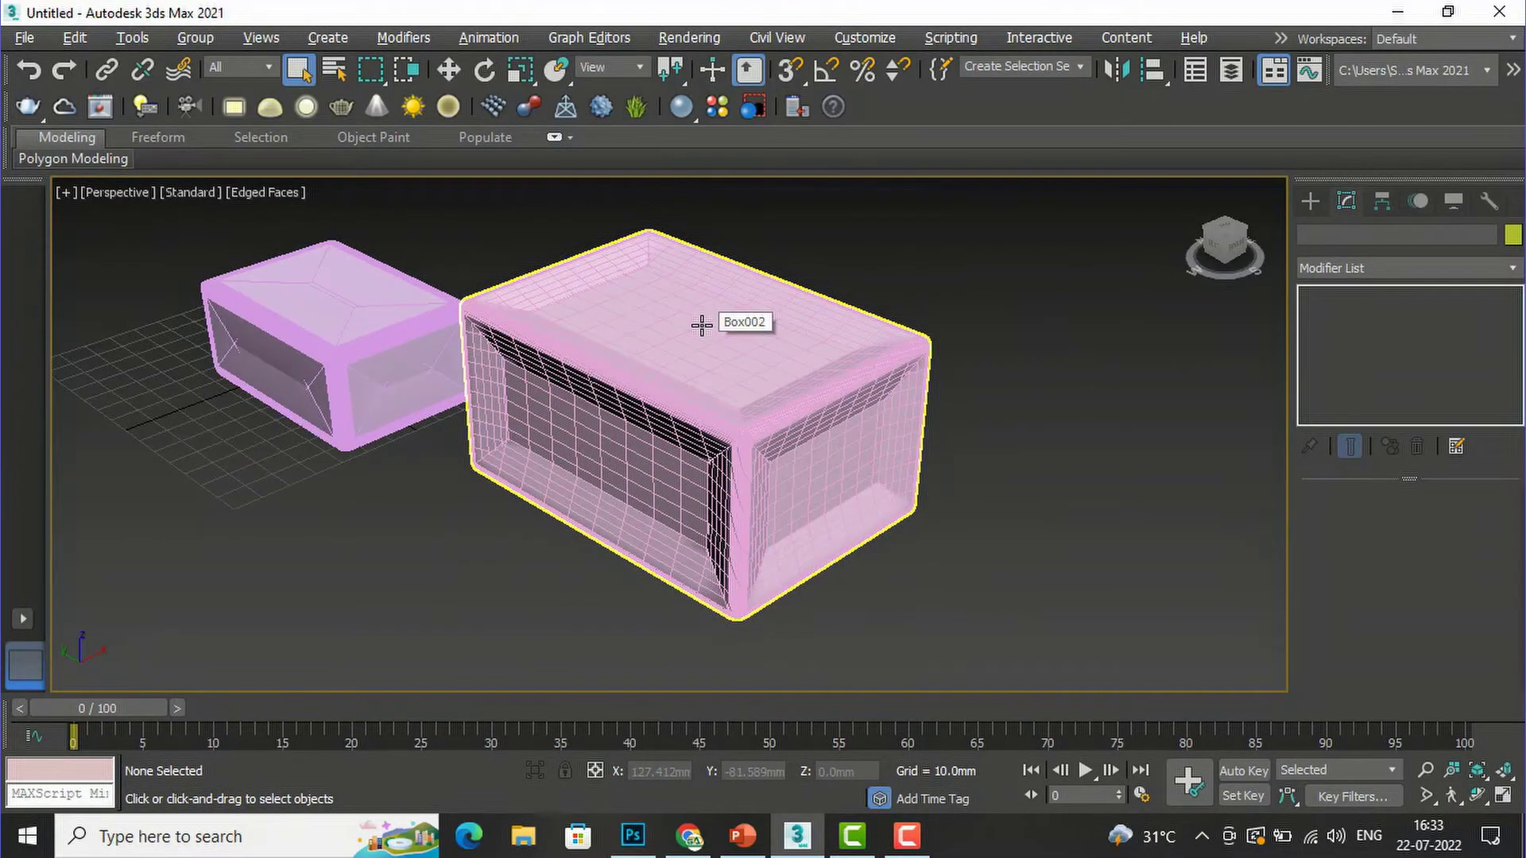
click(845, 436)
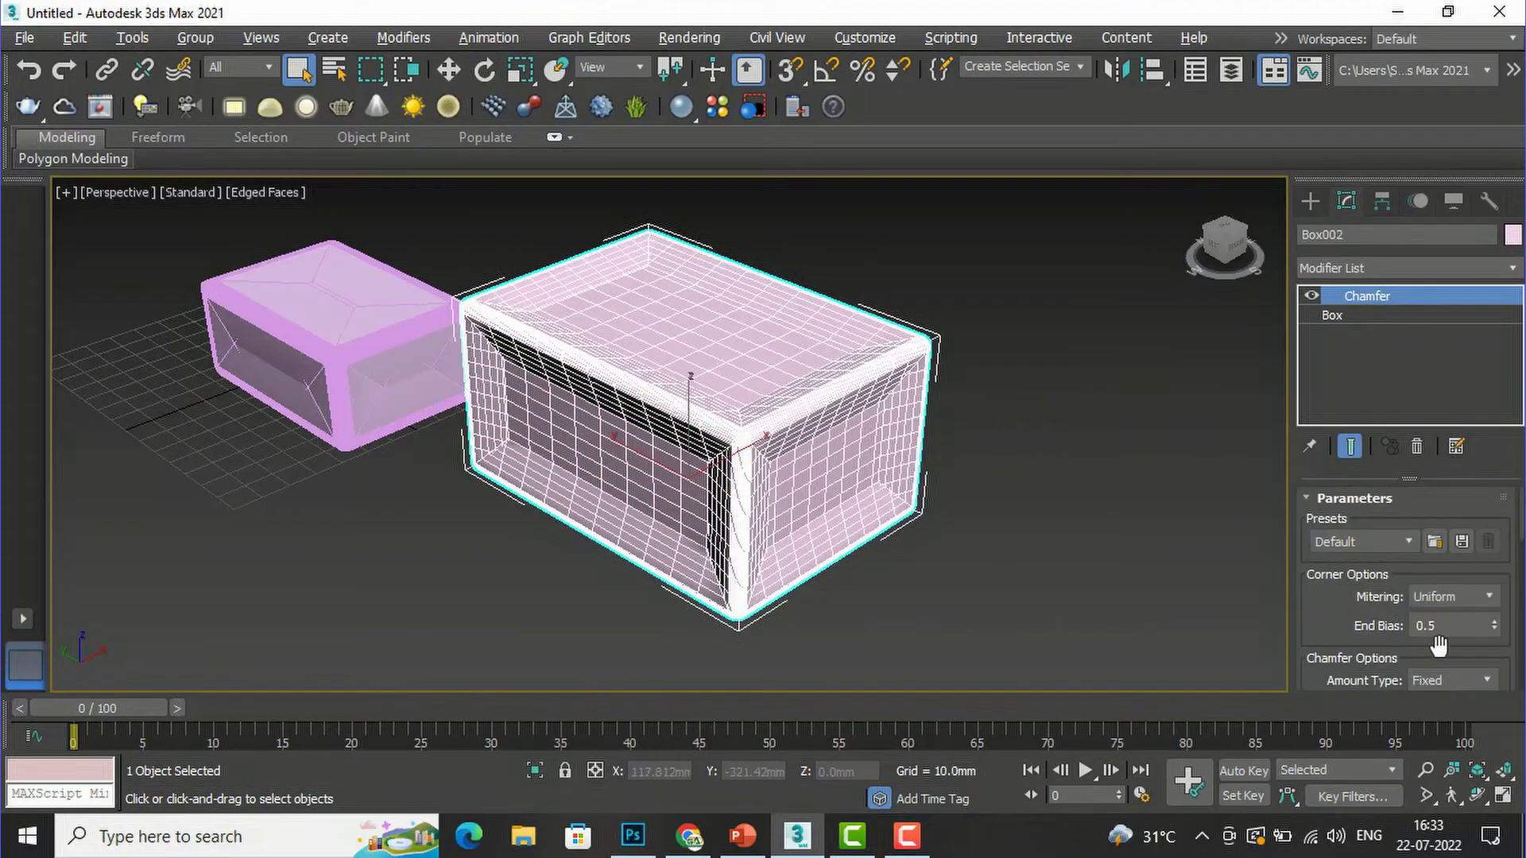
scroll(1464, 653, down, 1)
scroll(1465, 653, down, 1)
scroll(1465, 653, down, 4)
scroll(1466, 656, up, 5)
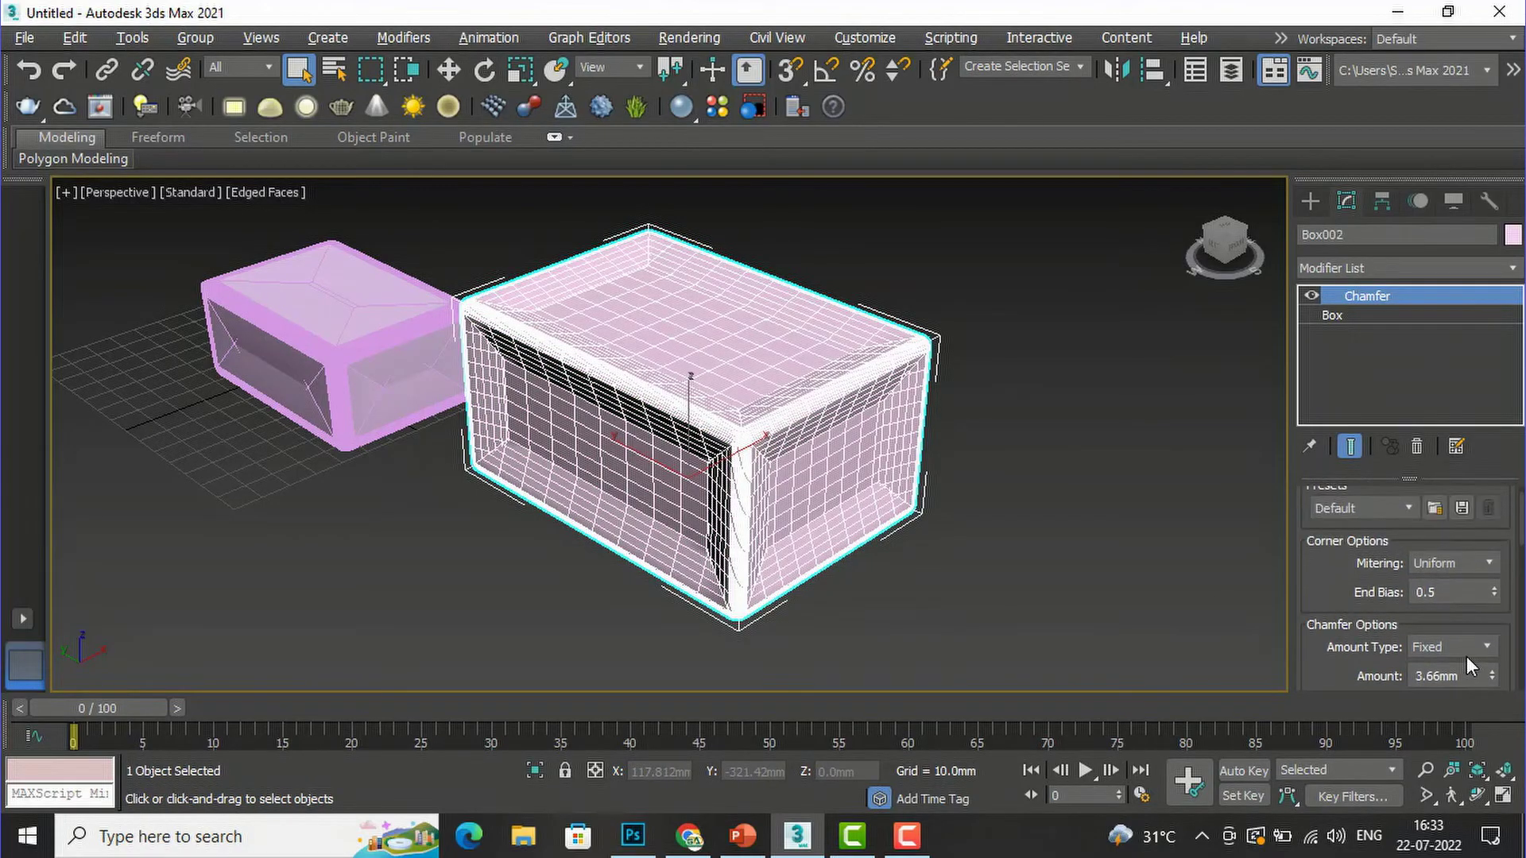
scroll(1466, 657, up, 1)
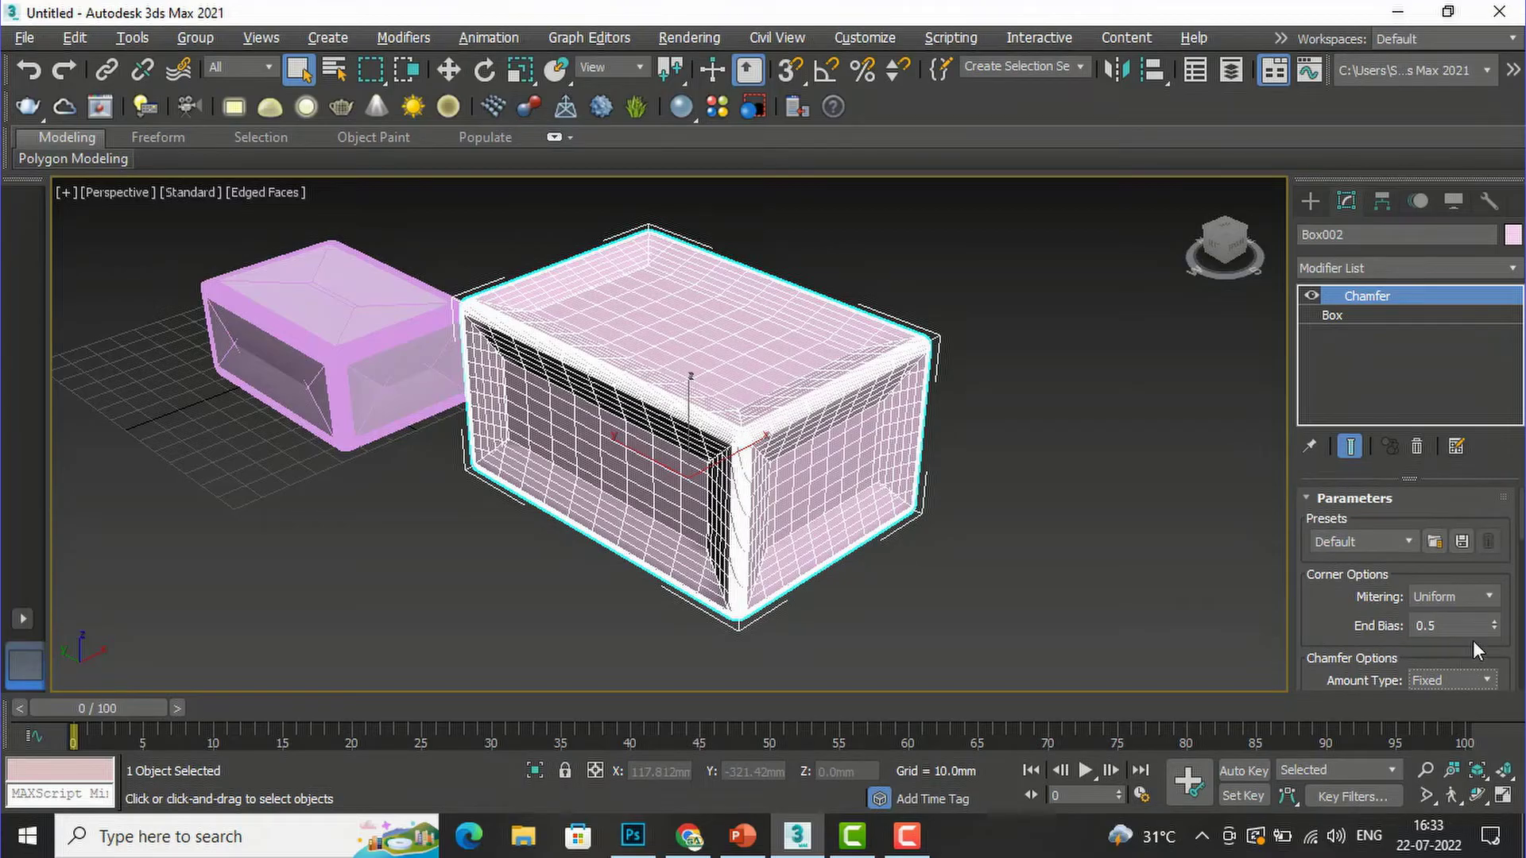
scroll(1472, 641, down, 8)
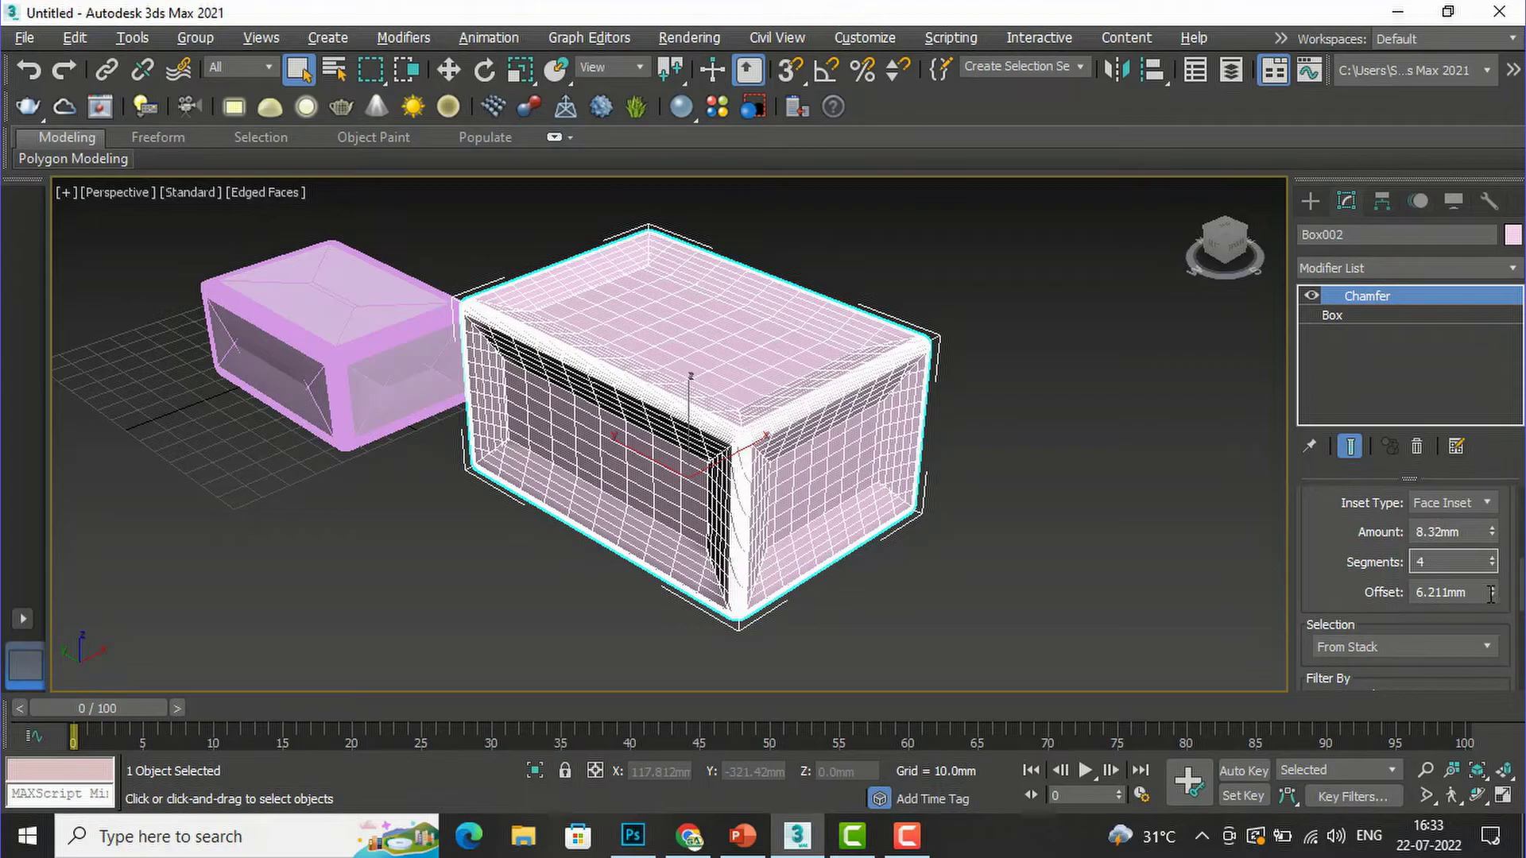
Increase the inset offset, then deselect the box to check the recessed panels.
drag(1497, 596, 1498, 640)
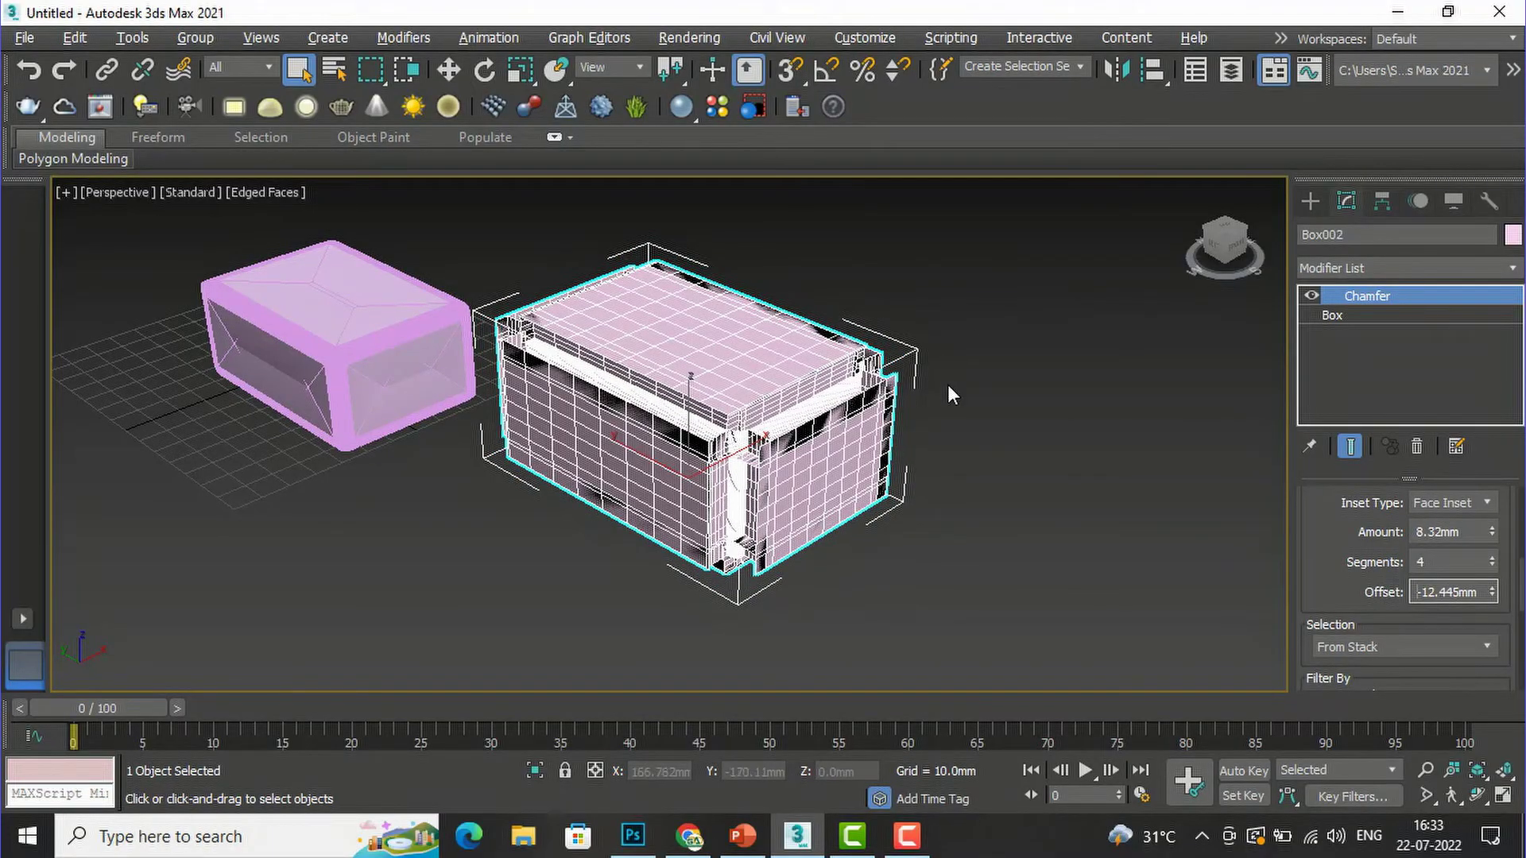
click(1011, 441)
scroll(742, 439, up, 5)
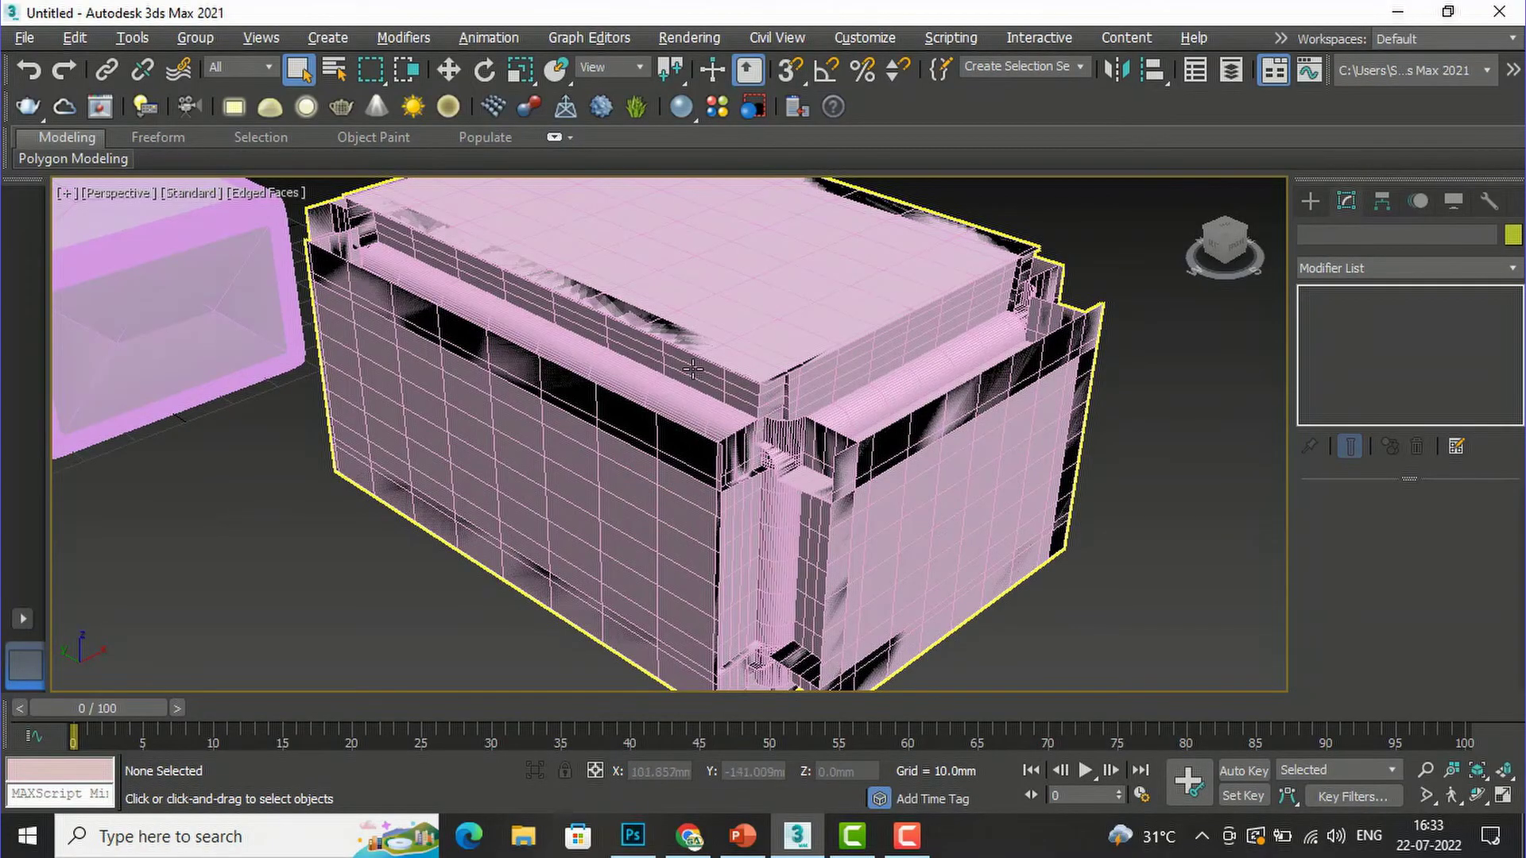
scroll(703, 368, down, 5)
scroll(698, 345, up, 5)
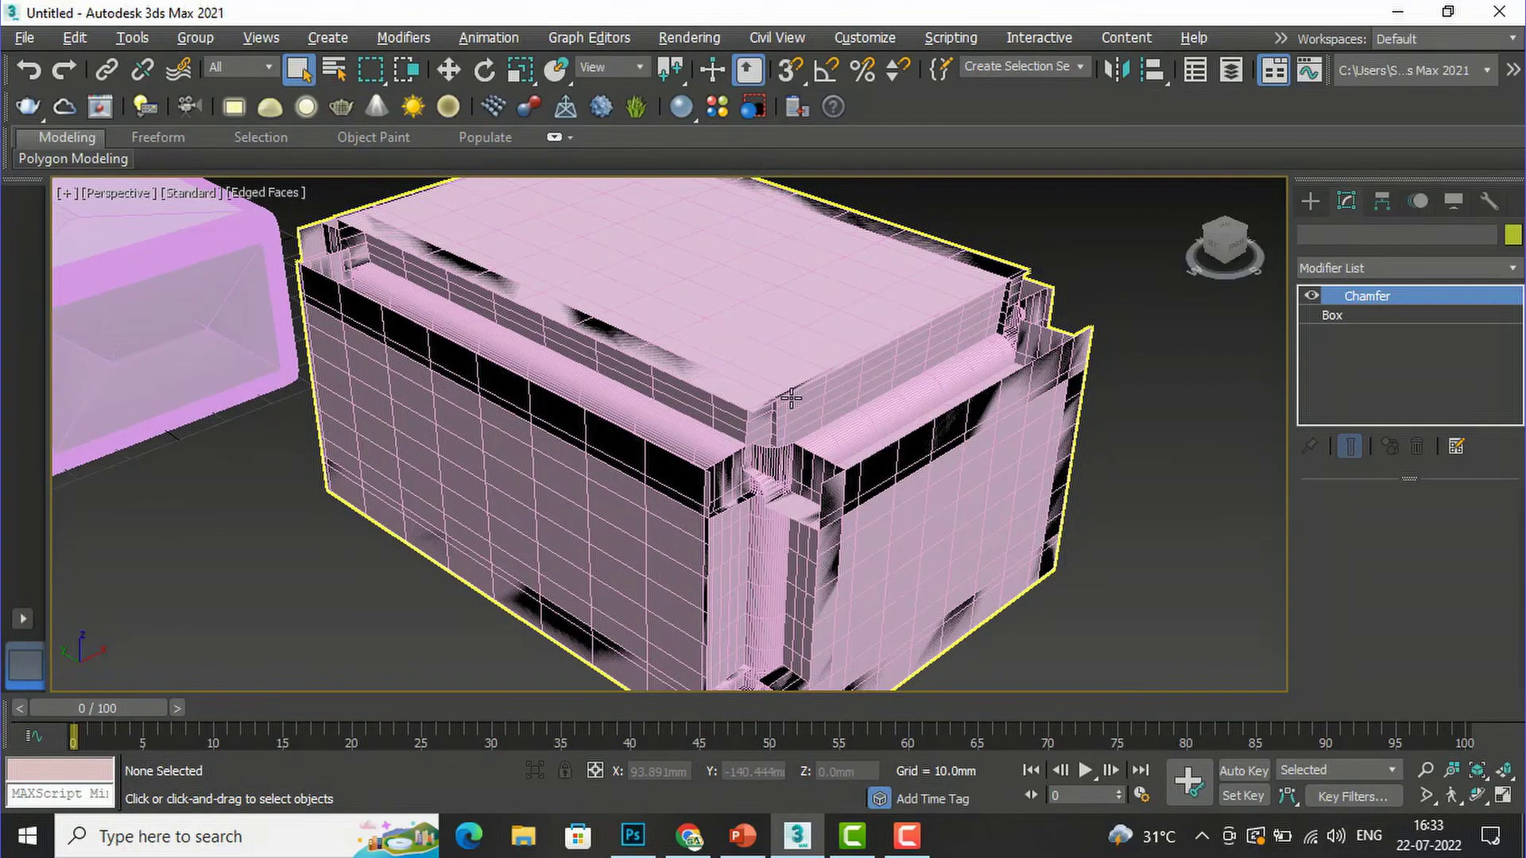
Reselect the chamfered box and set its inset offset to 3.237mm.
click(791, 399)
scroll(1382, 627, down, 3)
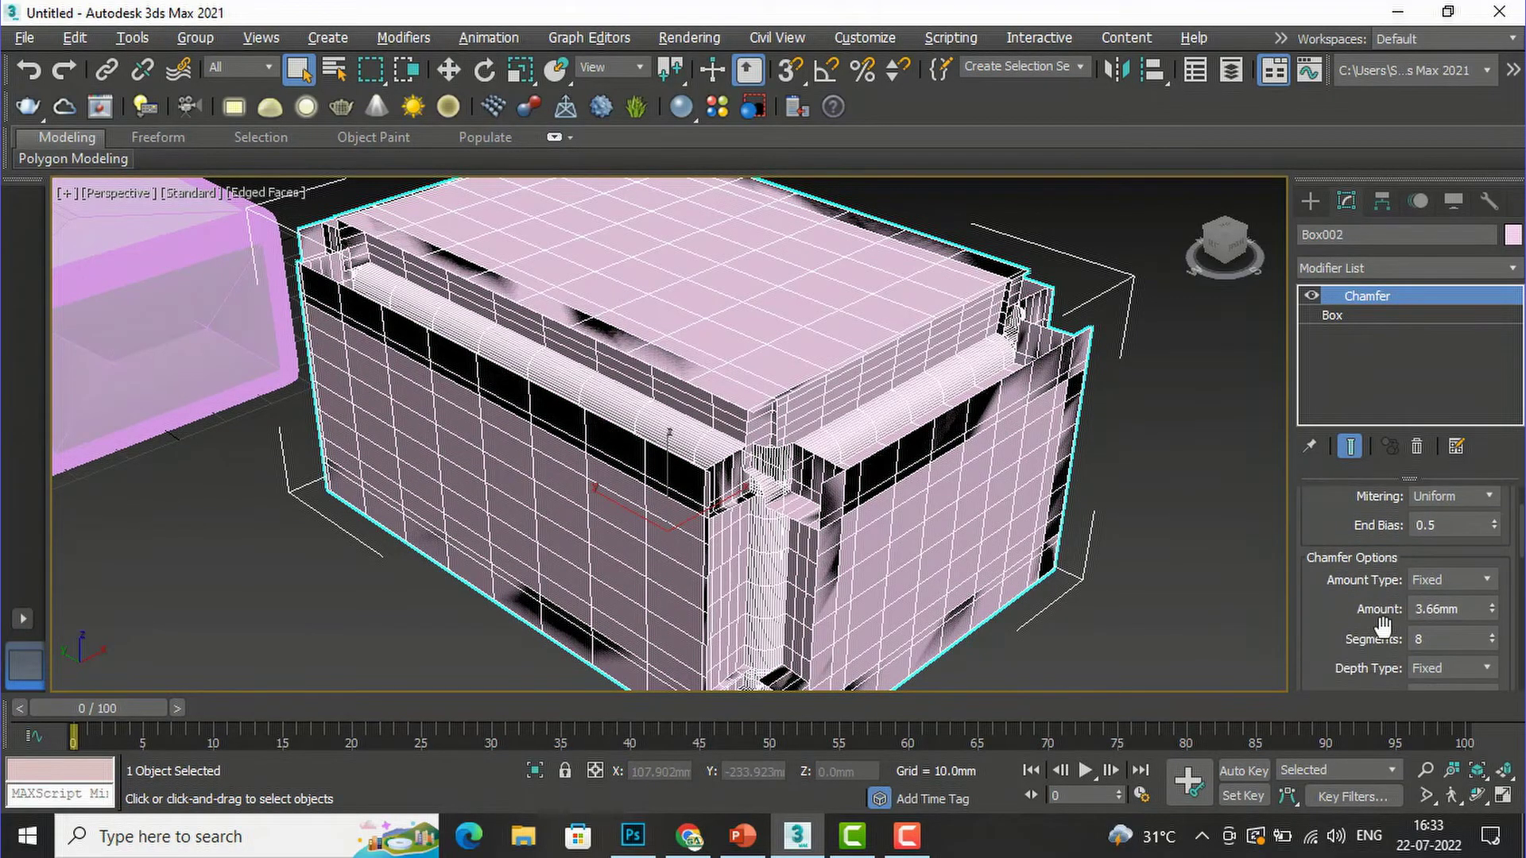
scroll(1382, 628, down, 2)
scroll(1508, 642, down, 6)
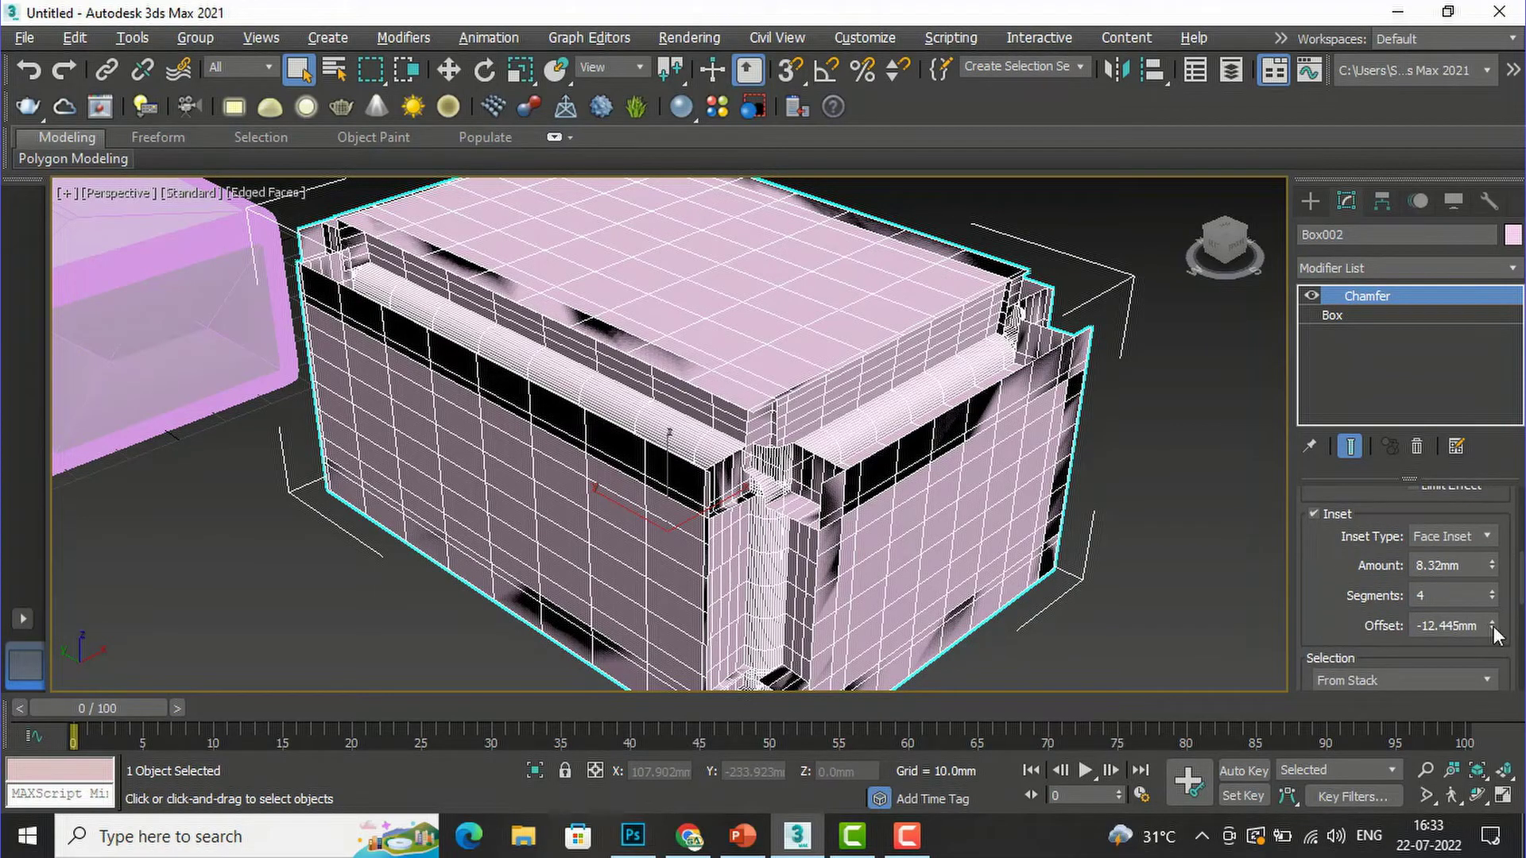
drag(1492, 627, 1498, 466)
Set the inset segments to 3.
key(BackSpace)
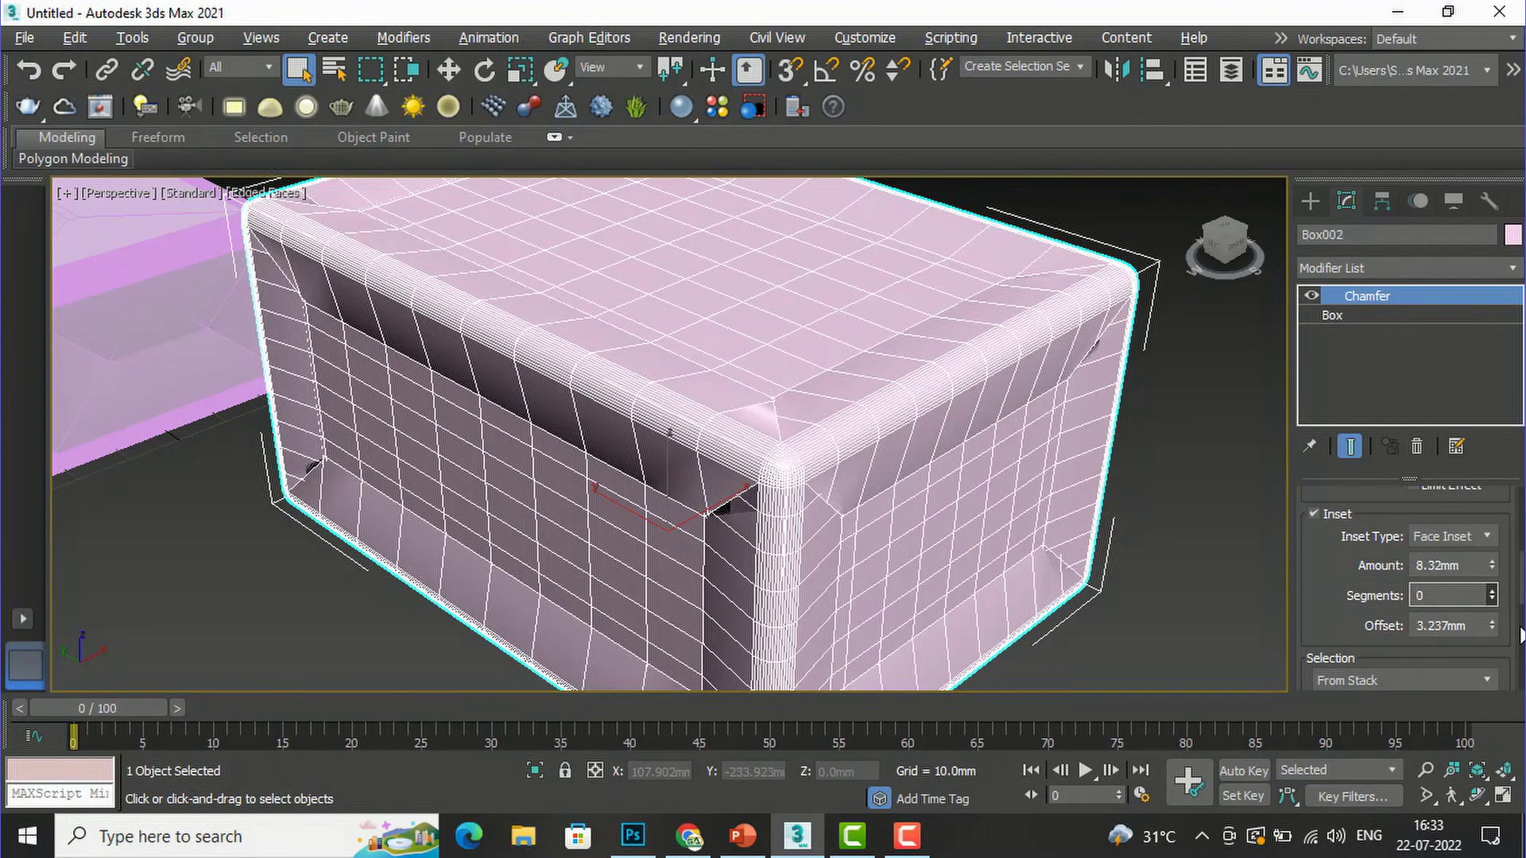
text(3)
key(Return)
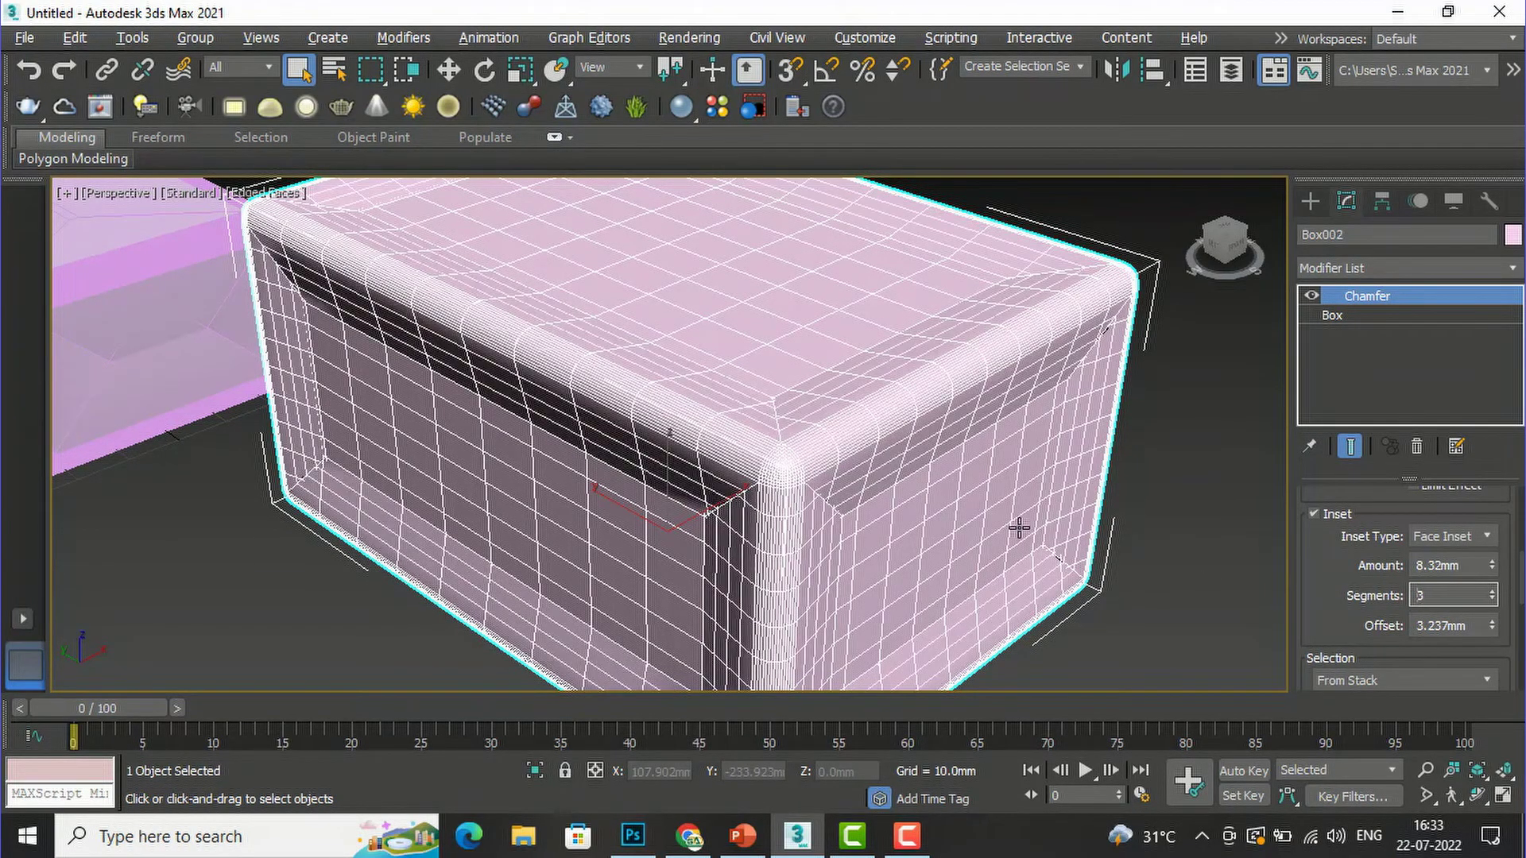
scroll(1423, 629, down, 3)
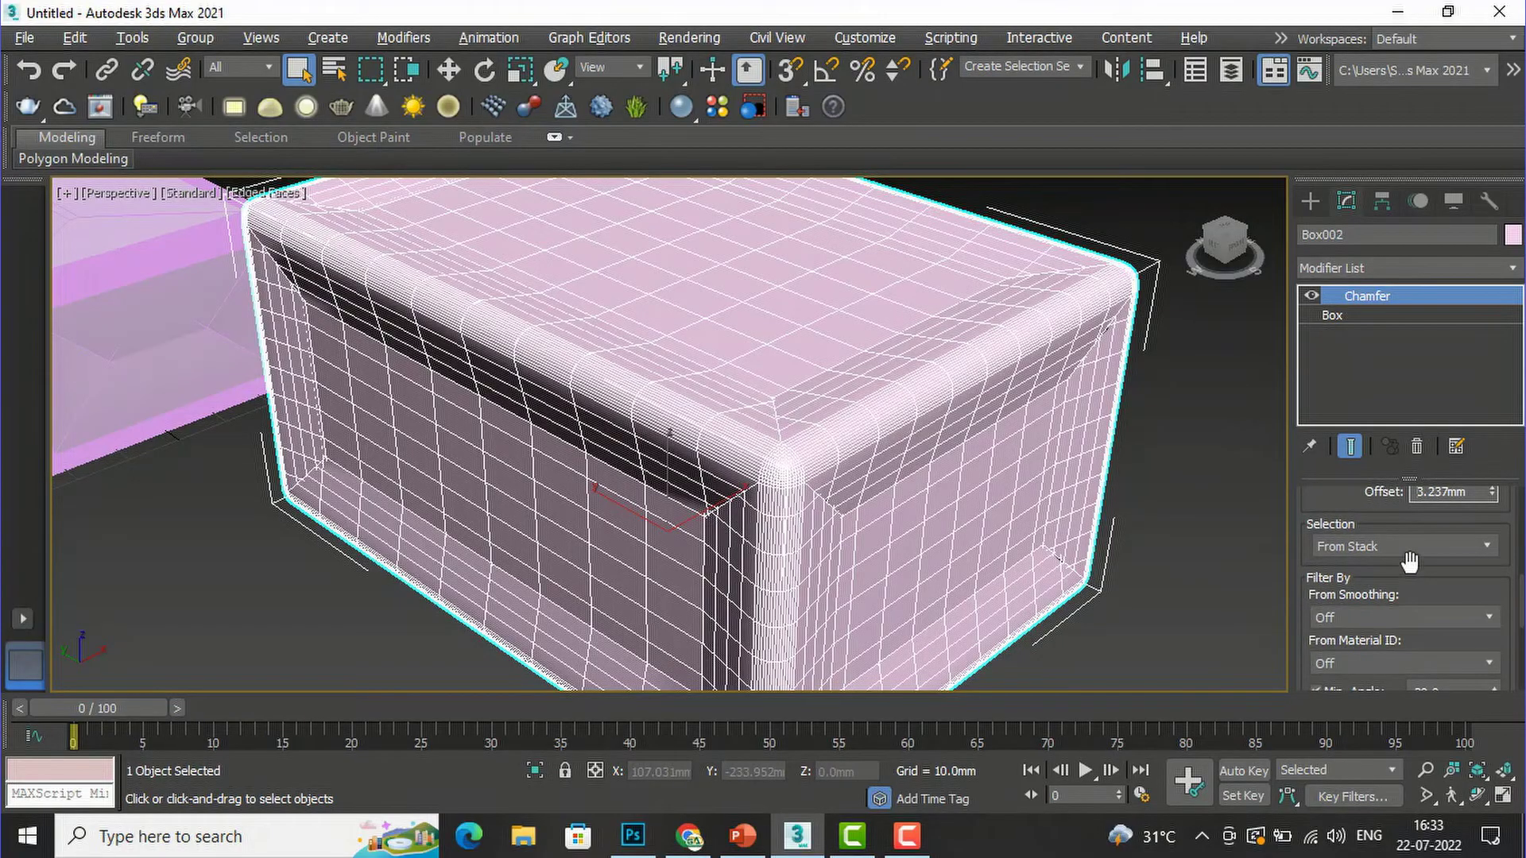
scroll(1404, 543, up, 3)
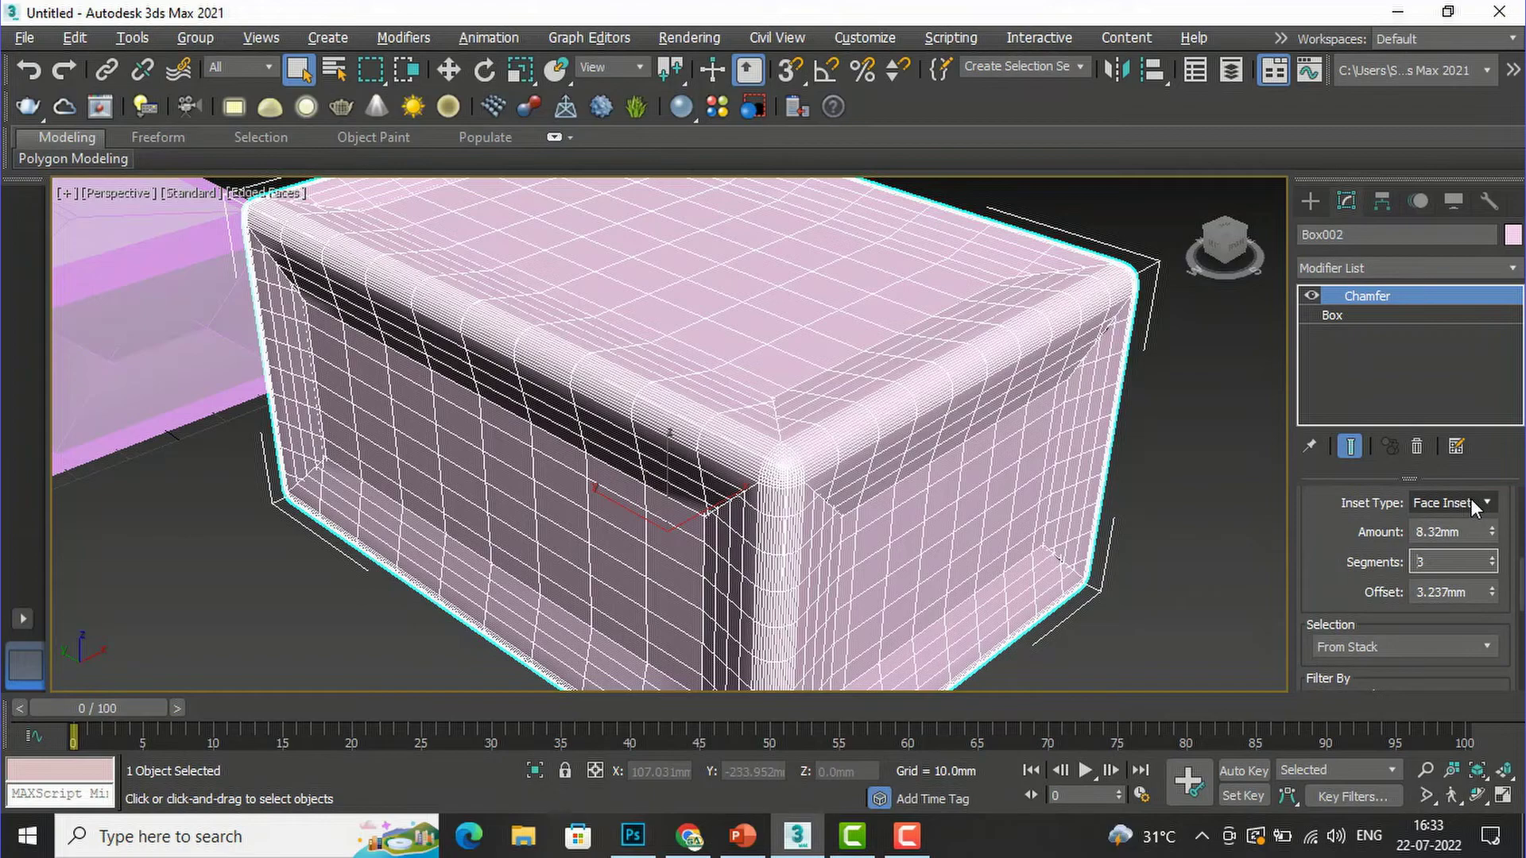
Try Flow Loop as the inset type, then switch back to Face Inset.
click(1470, 503)
click(1457, 547)
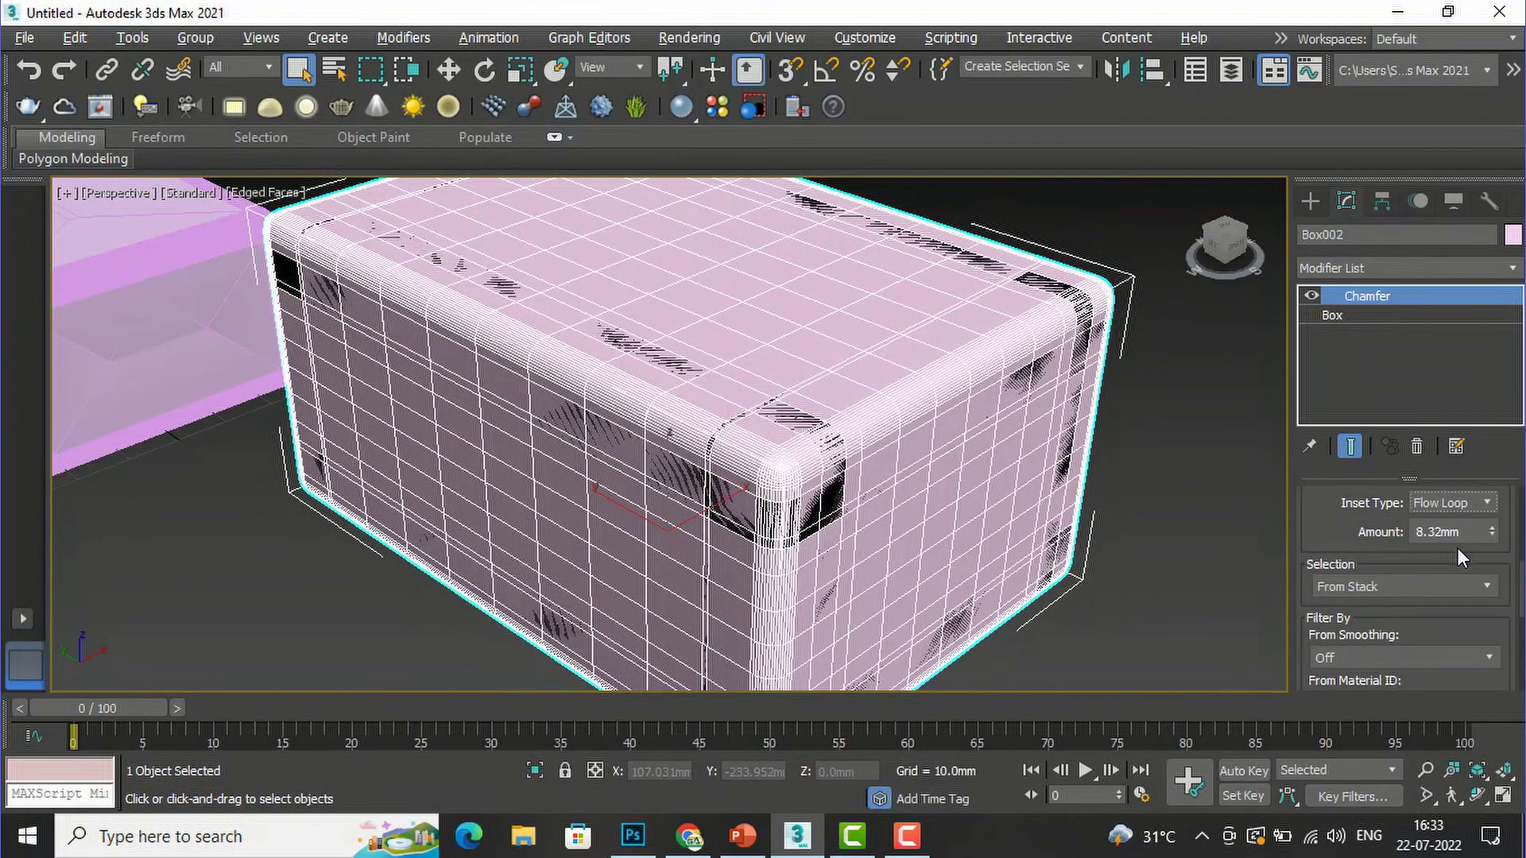
scroll(927, 504, up, 3)
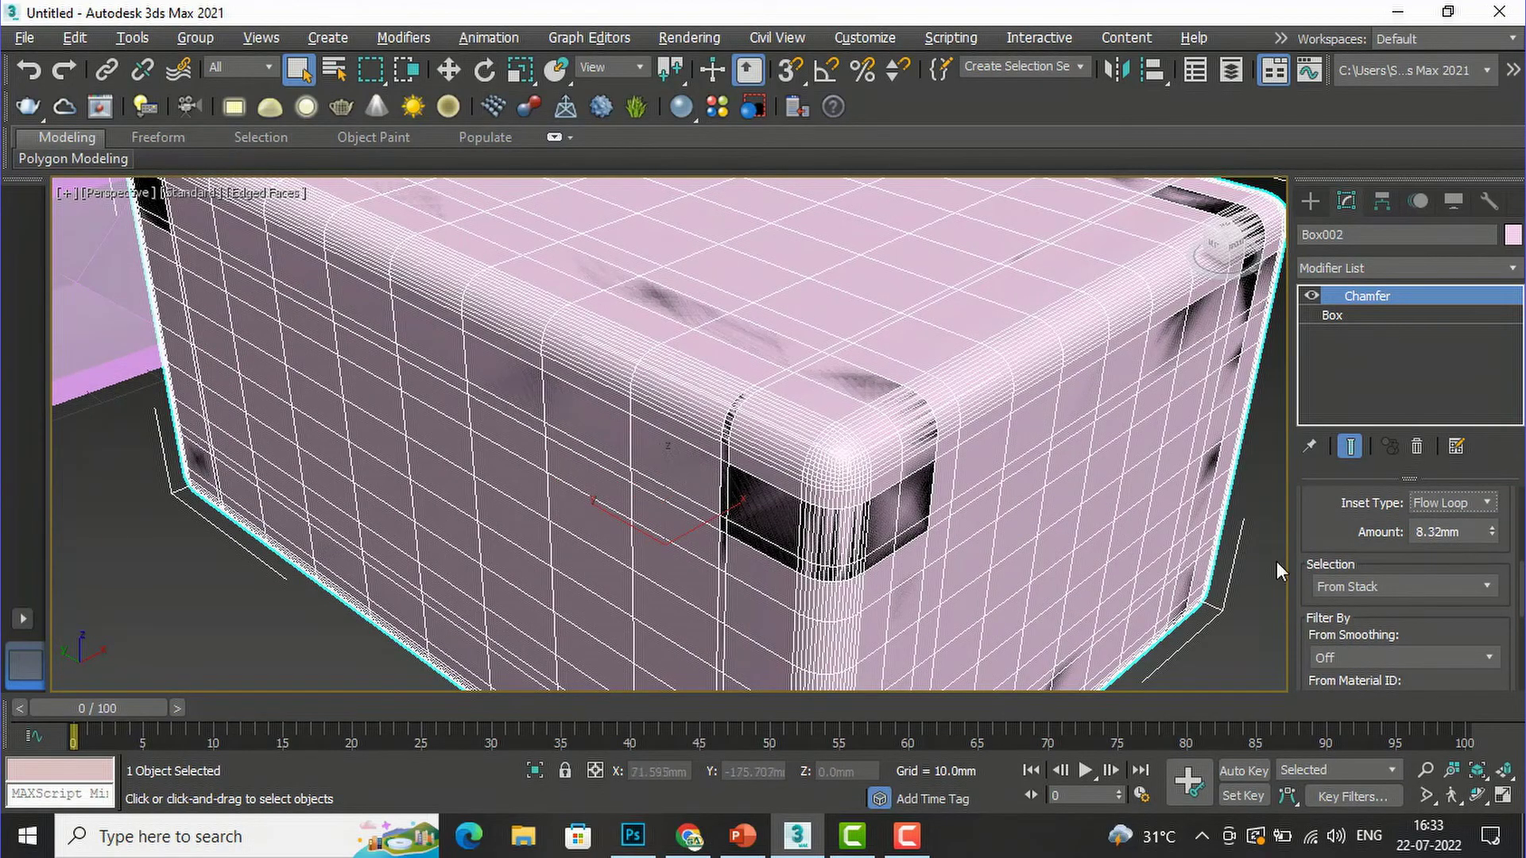
click(1437, 501)
click(1433, 526)
scroll(1433, 582, down, 2)
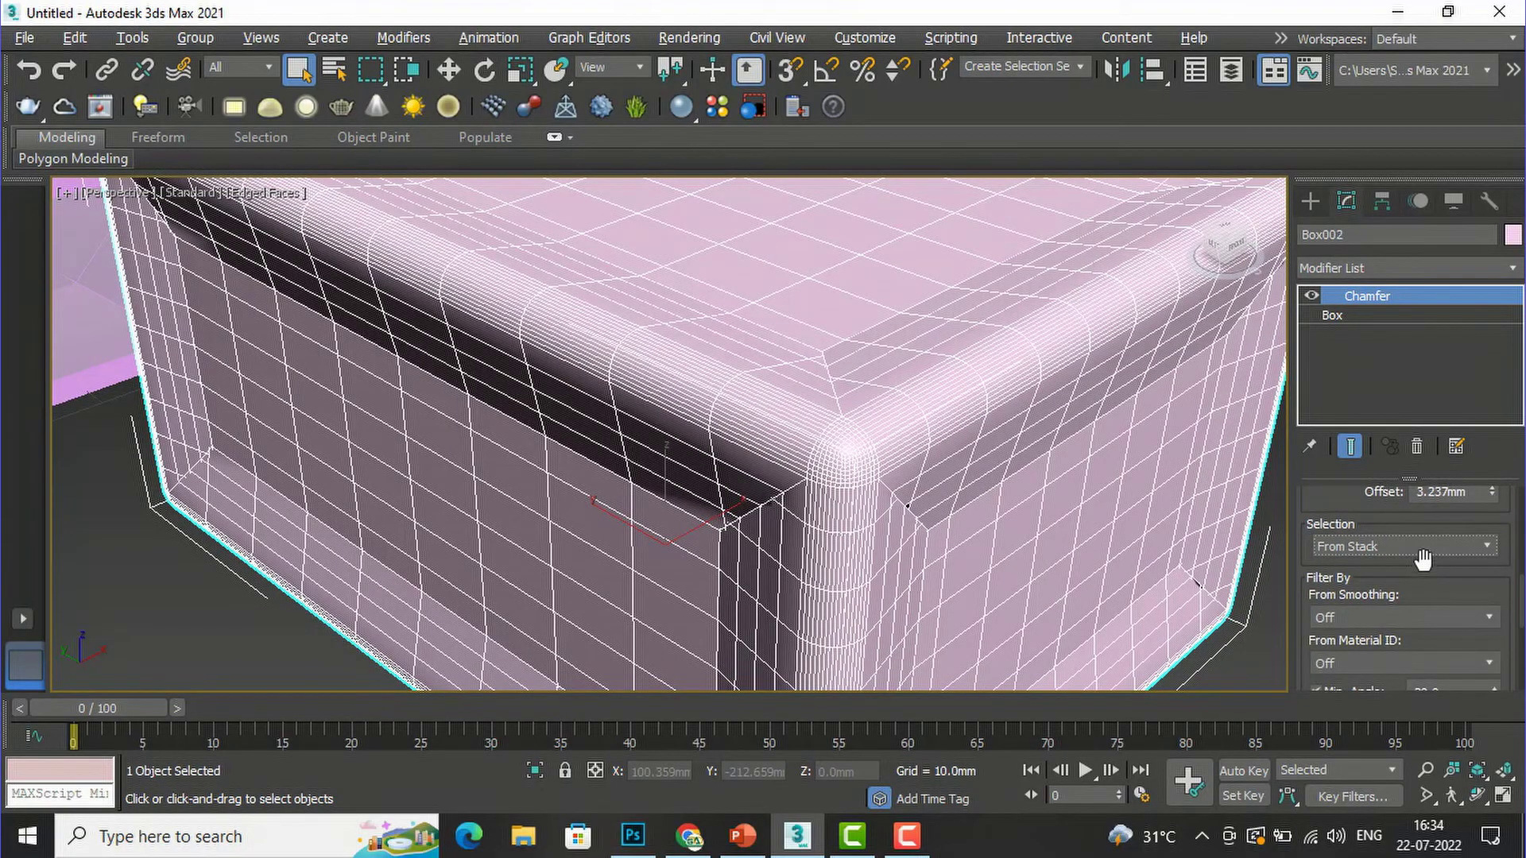
click(1419, 543)
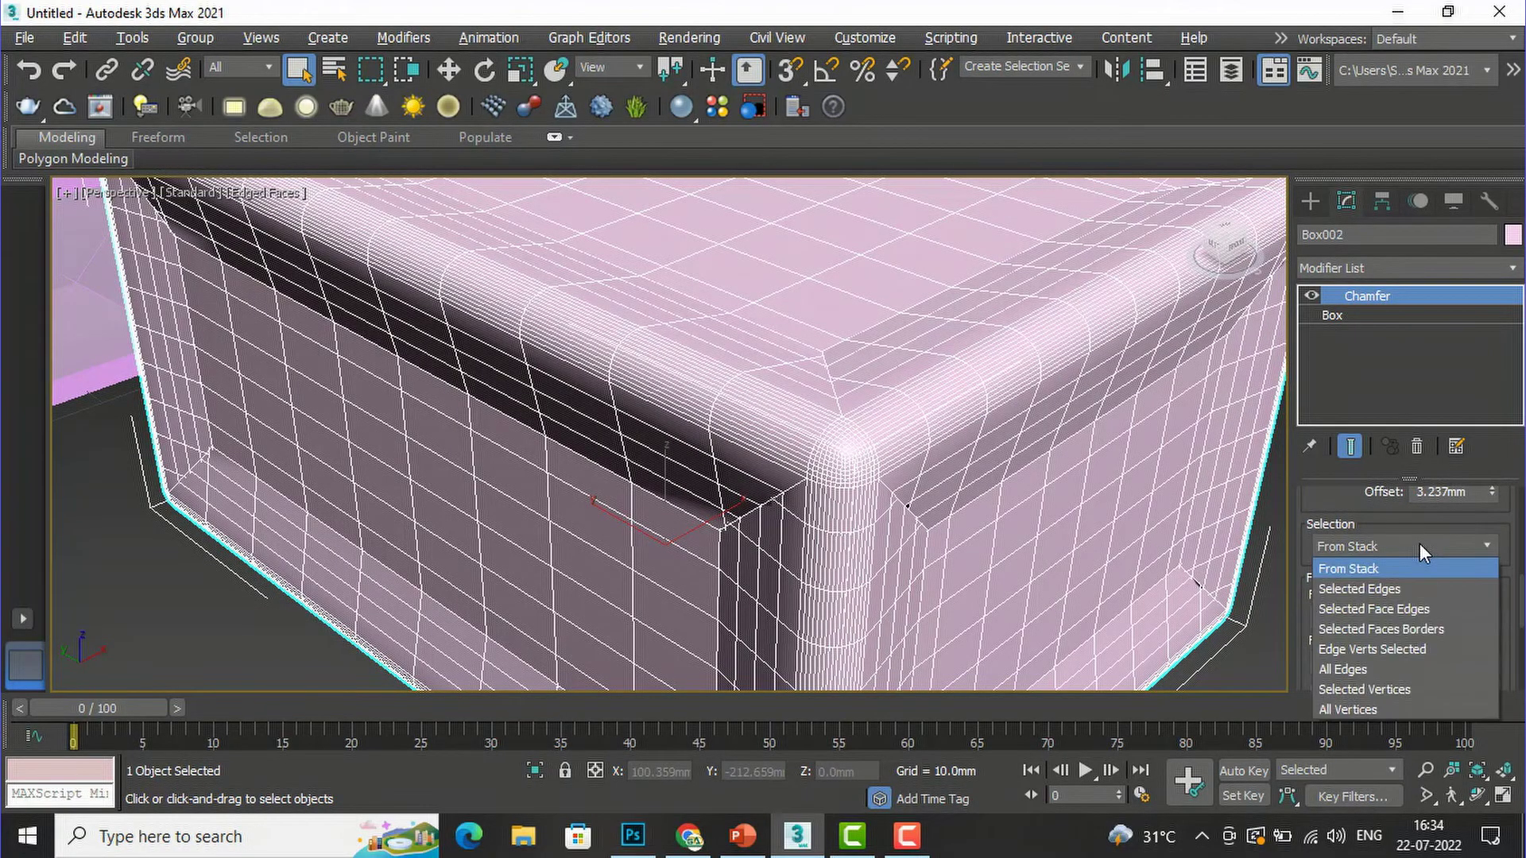
click(1399, 587)
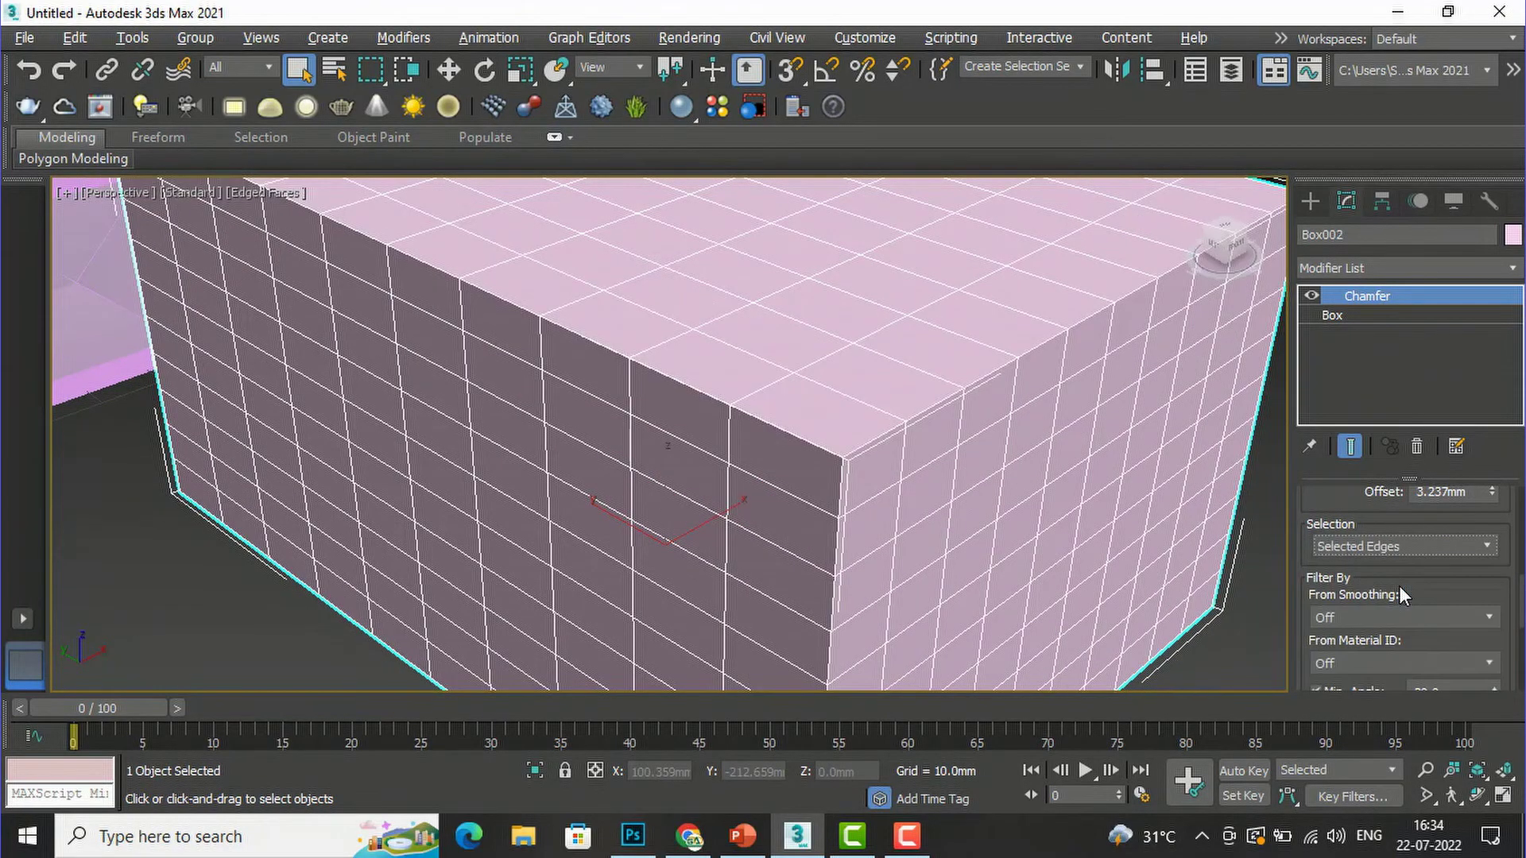
click(1384, 548)
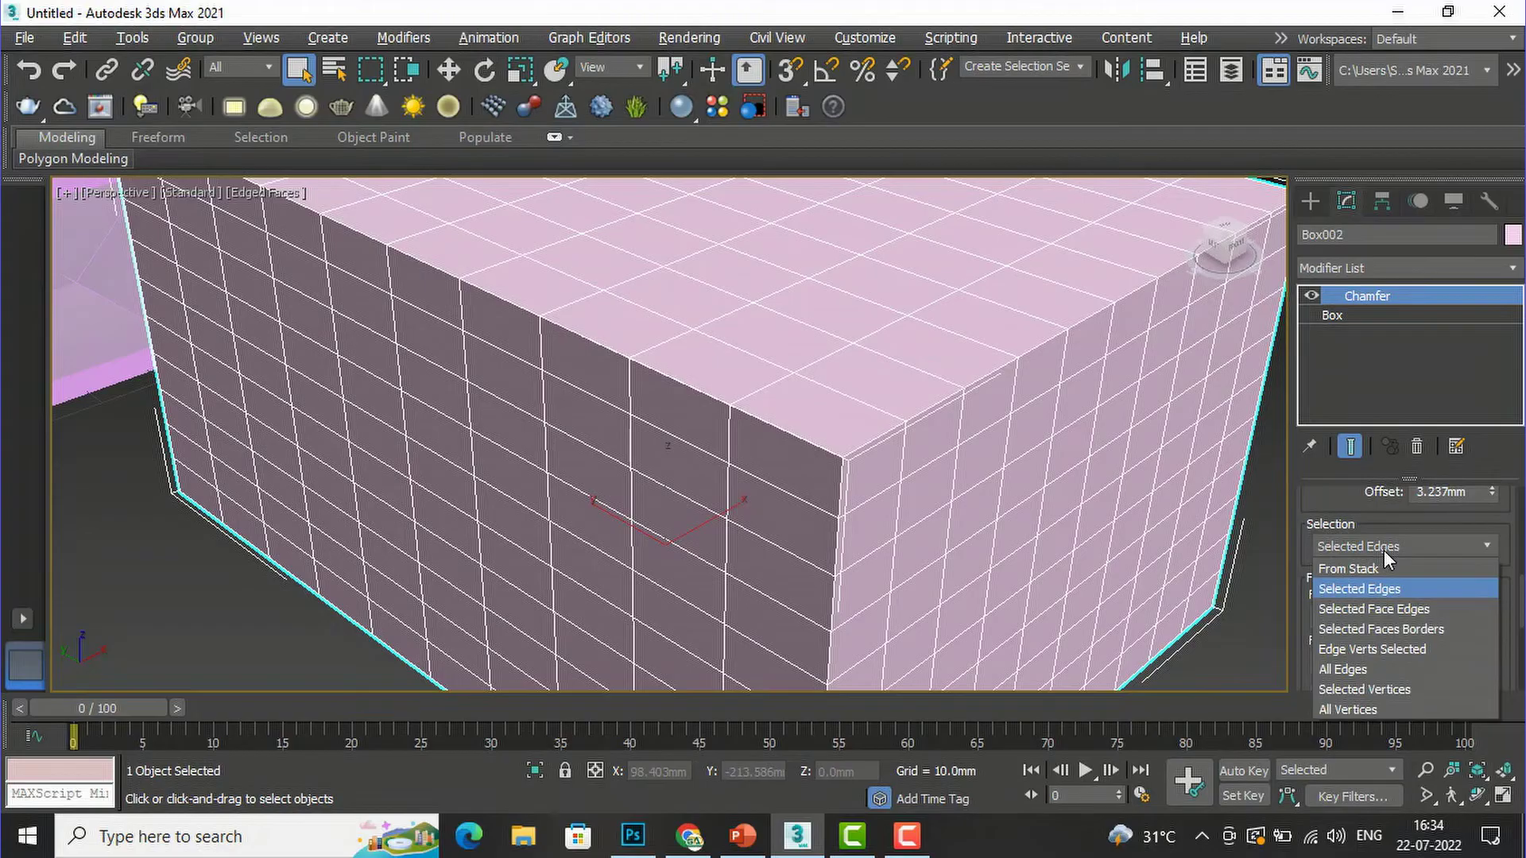
click(1389, 608)
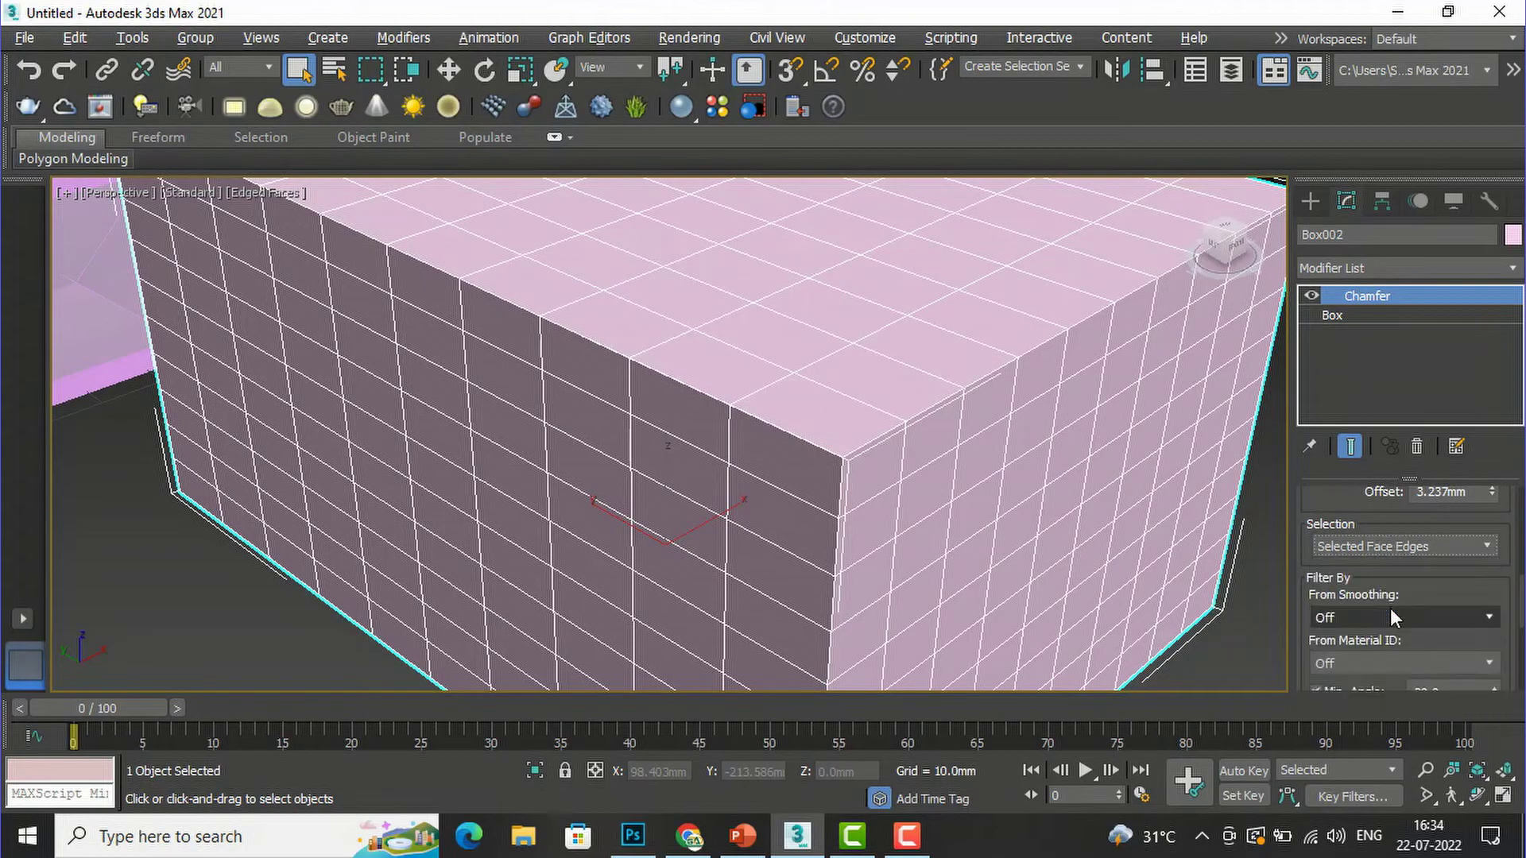
click(1419, 552)
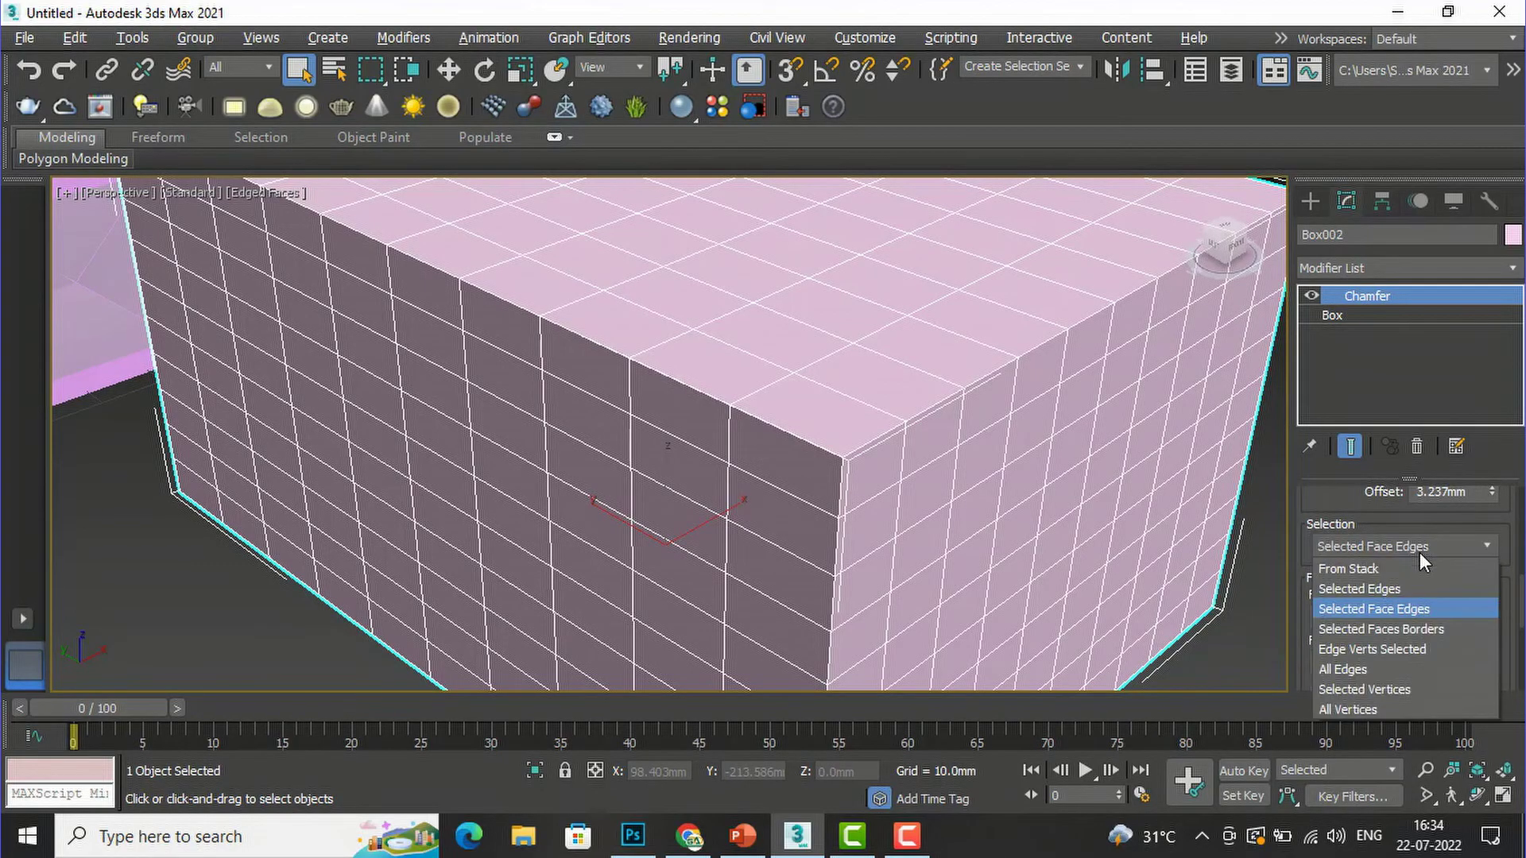
click(1403, 631)
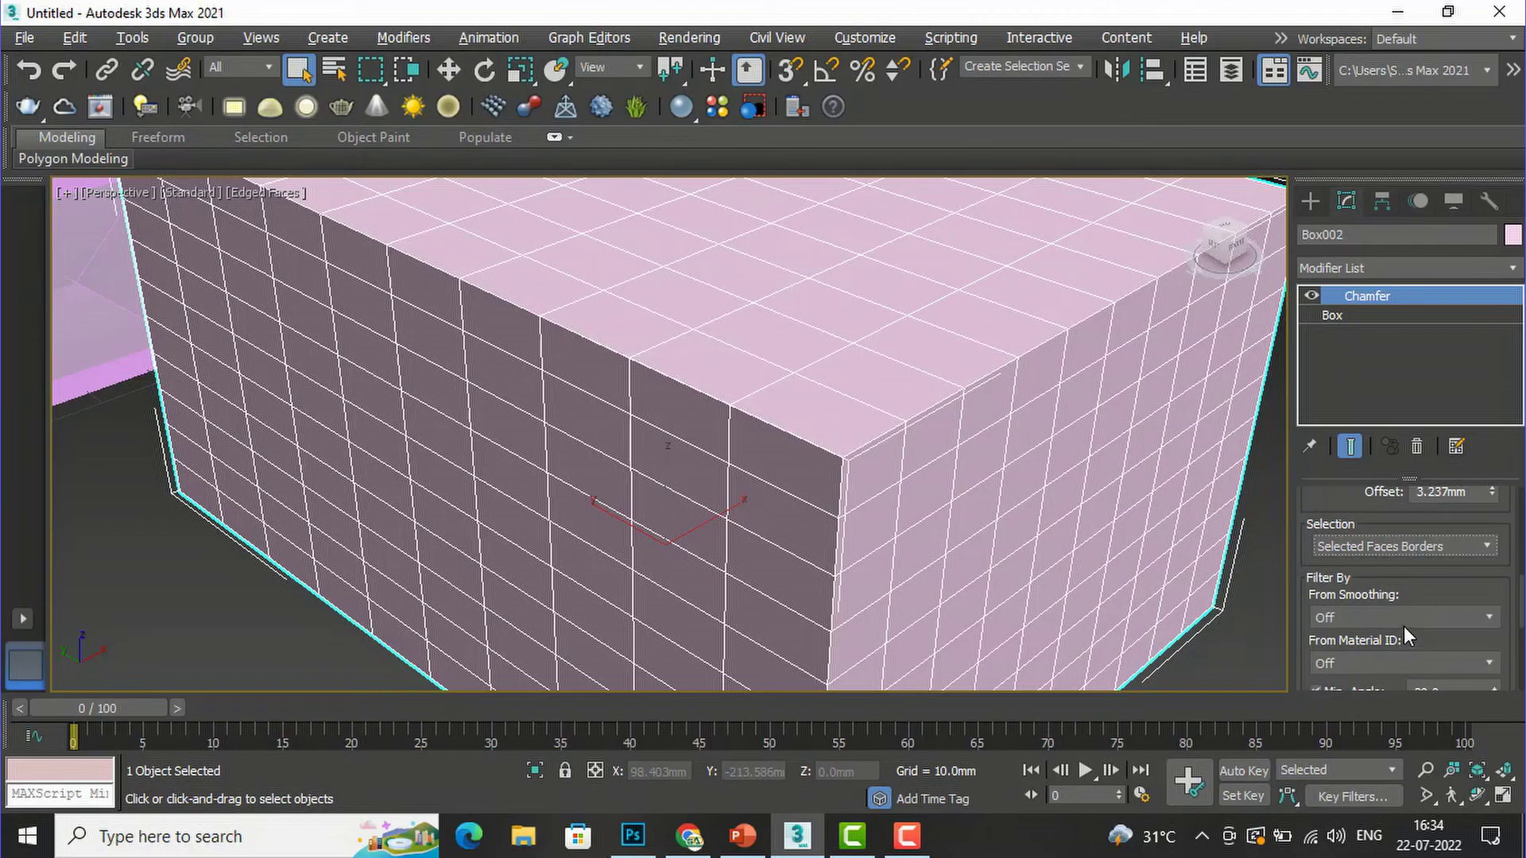
click(1408, 553)
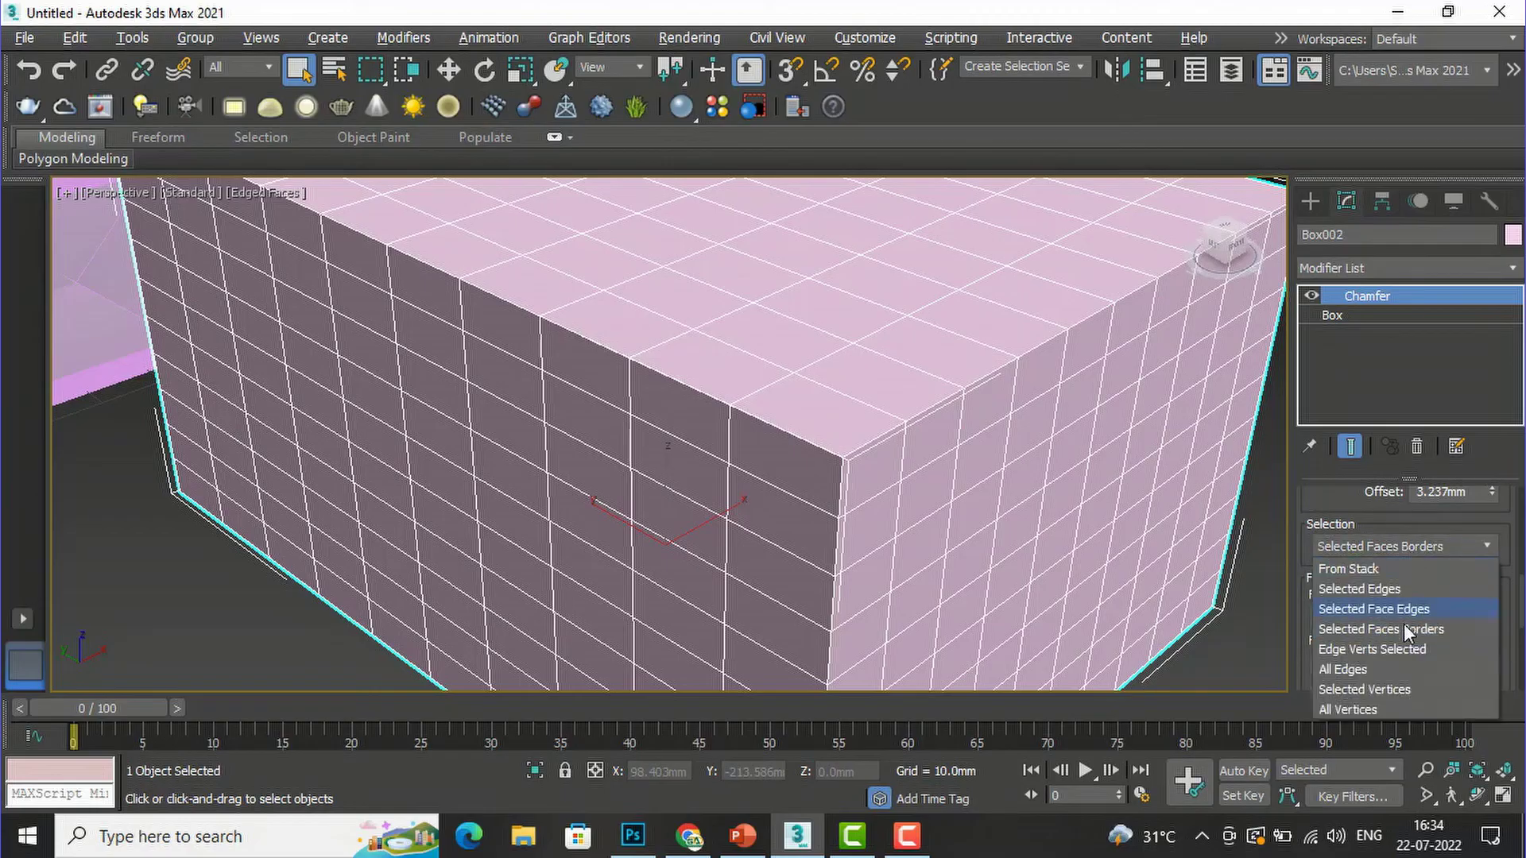
click(1382, 669)
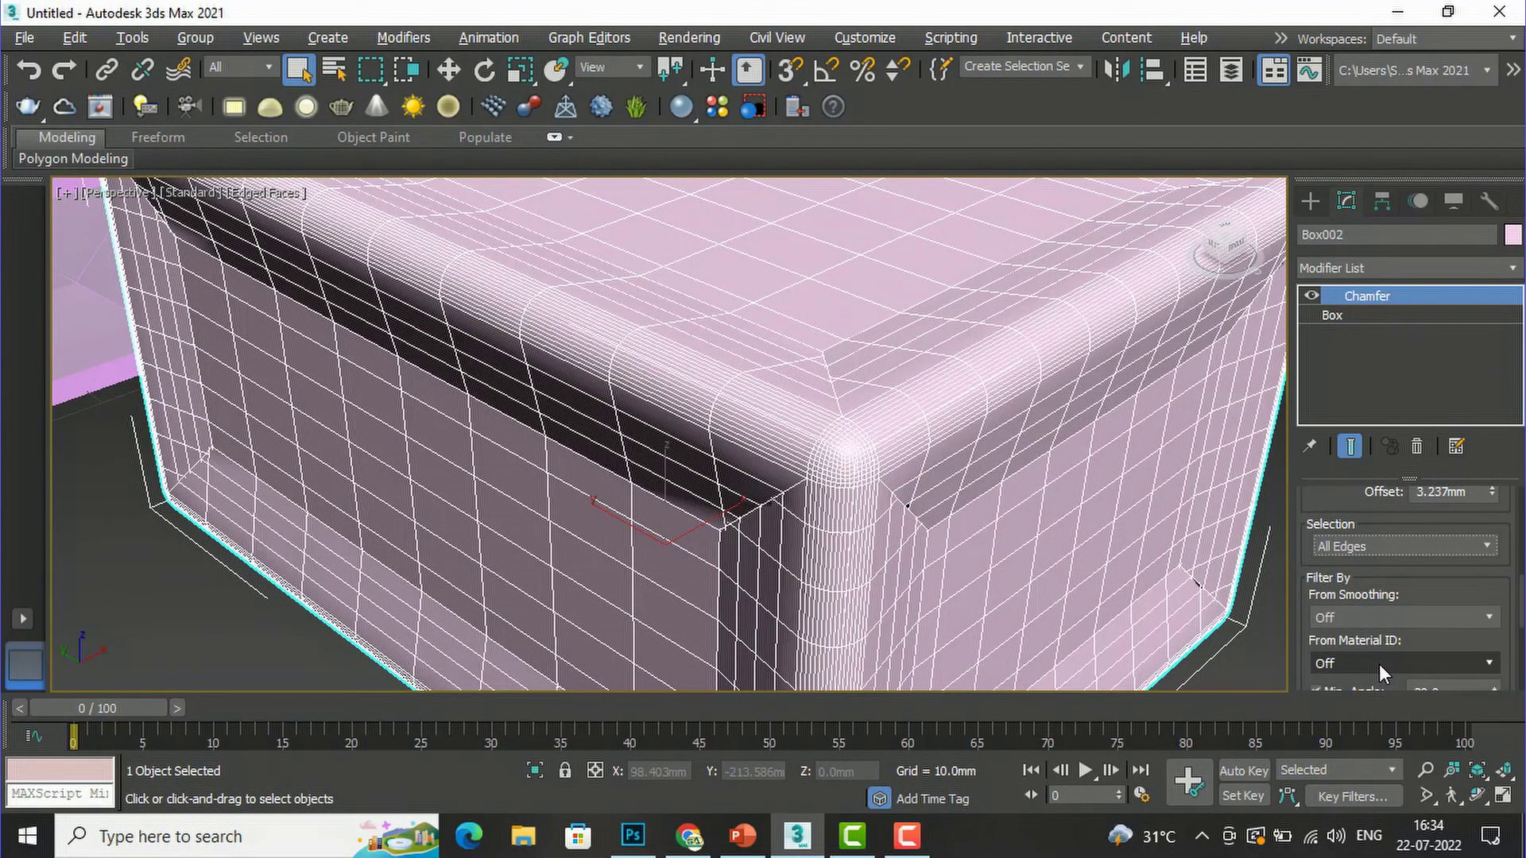
click(1412, 548)
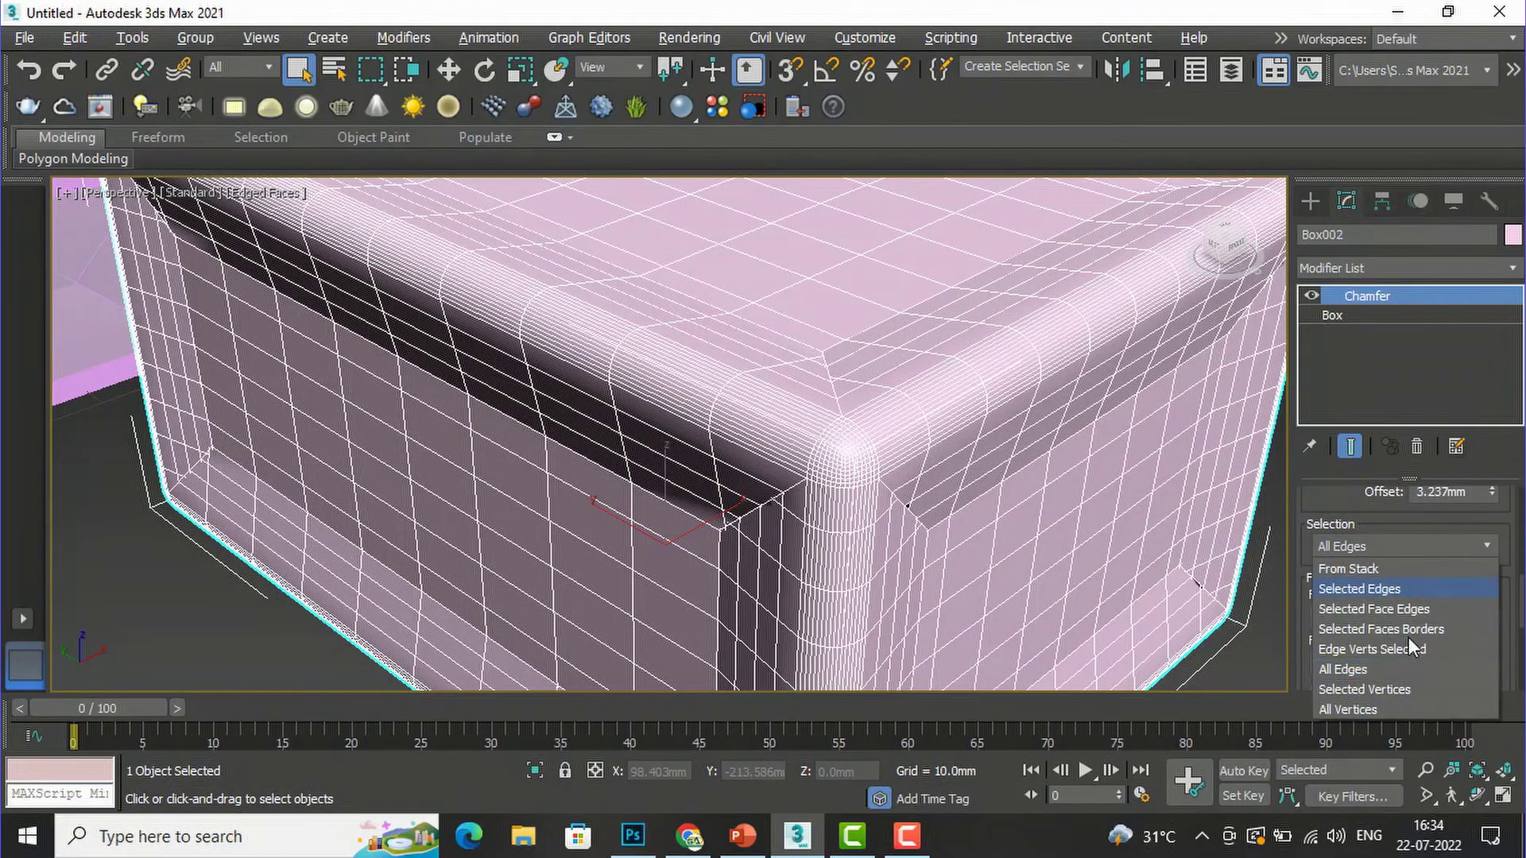
click(1400, 690)
click(1422, 542)
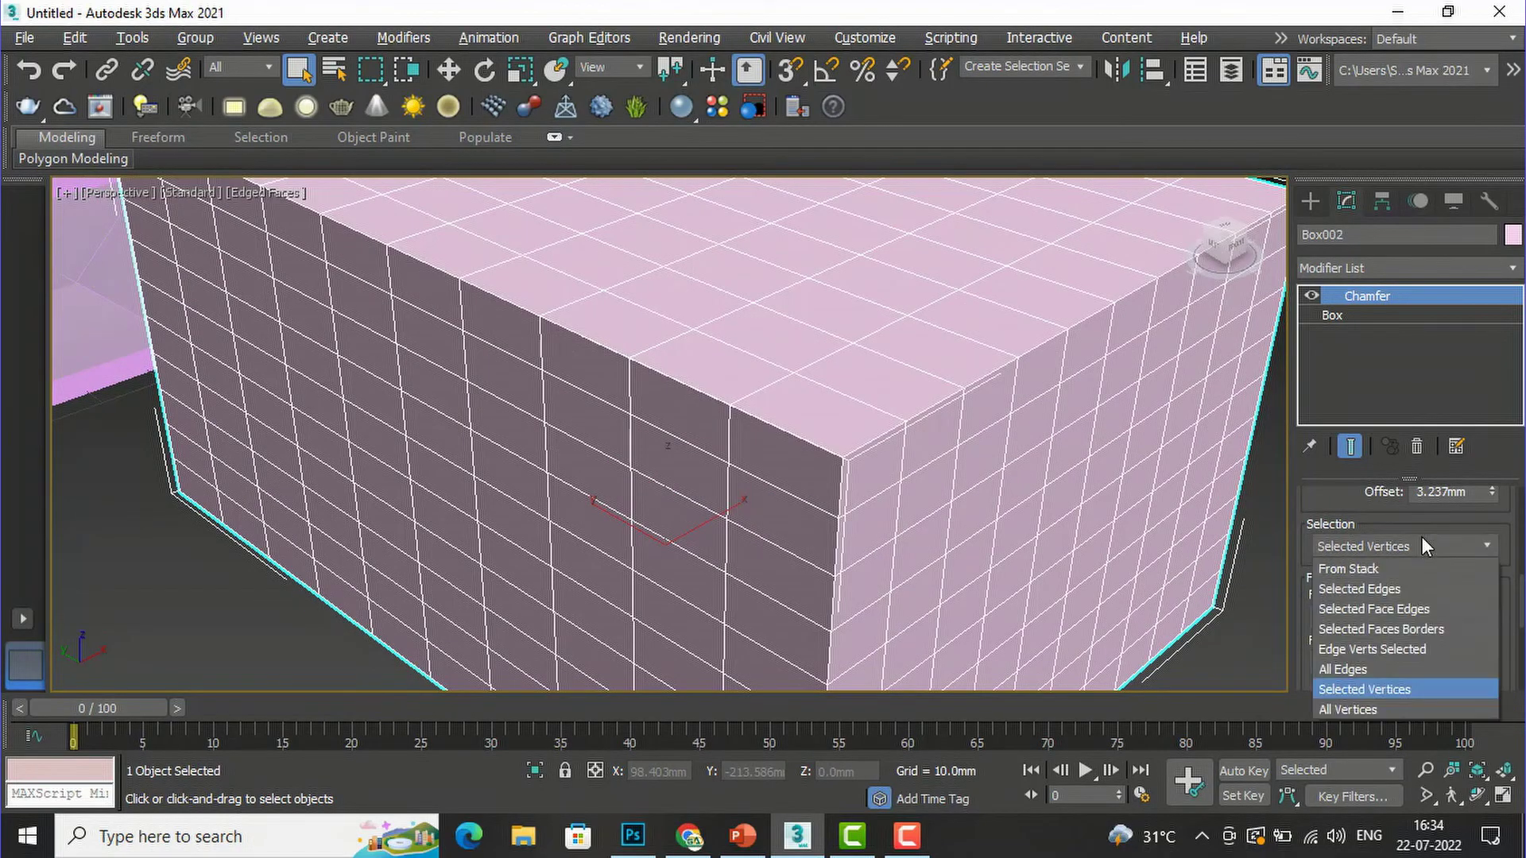
click(1366, 570)
scroll(1394, 615, down, 3)
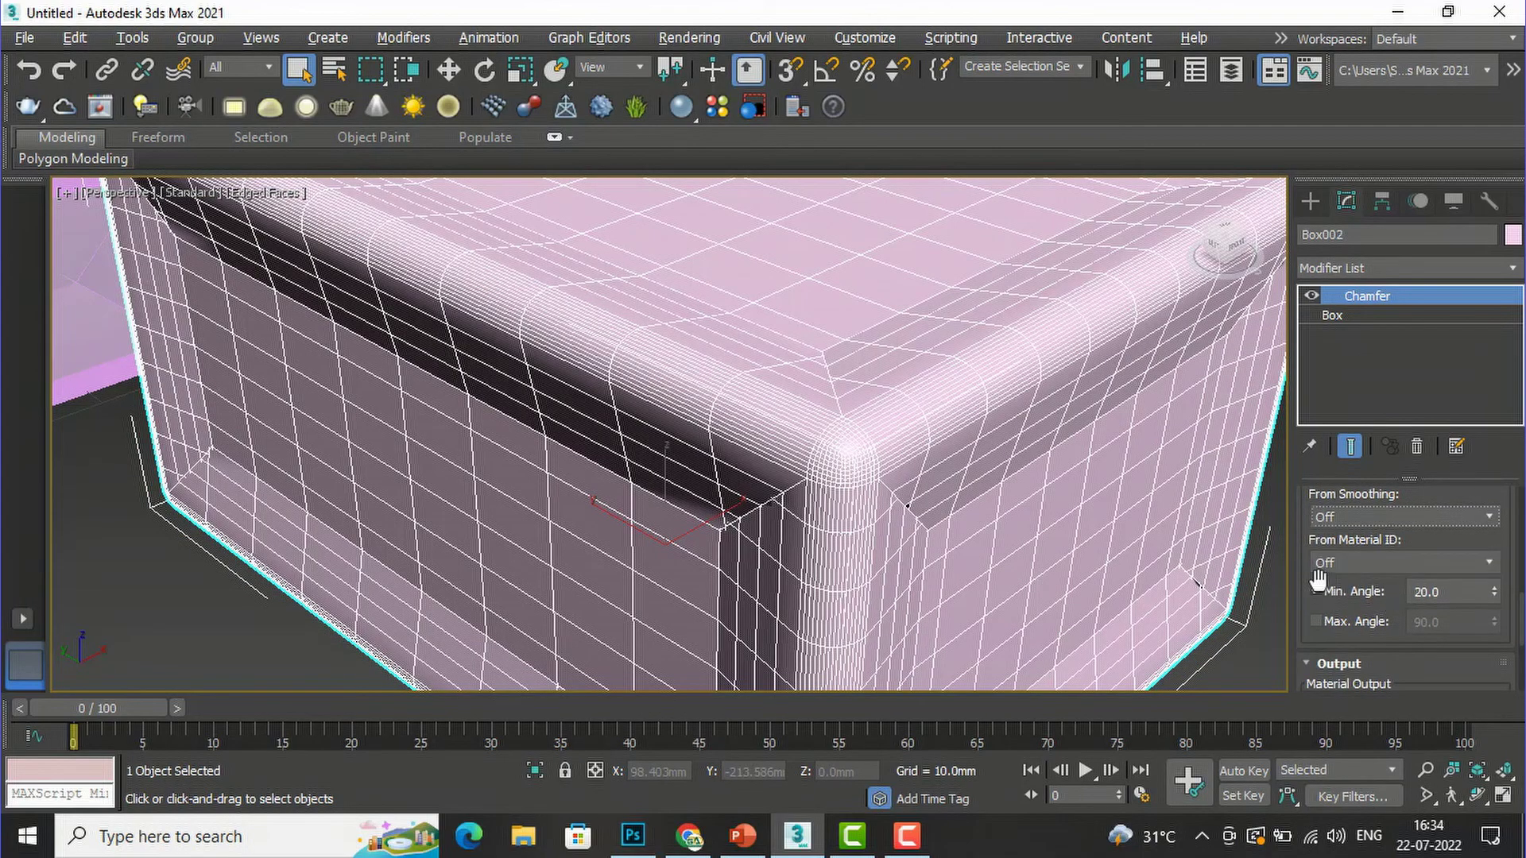
Leave the From Material ID filter Off and review the chamfer output options.
click(1404, 561)
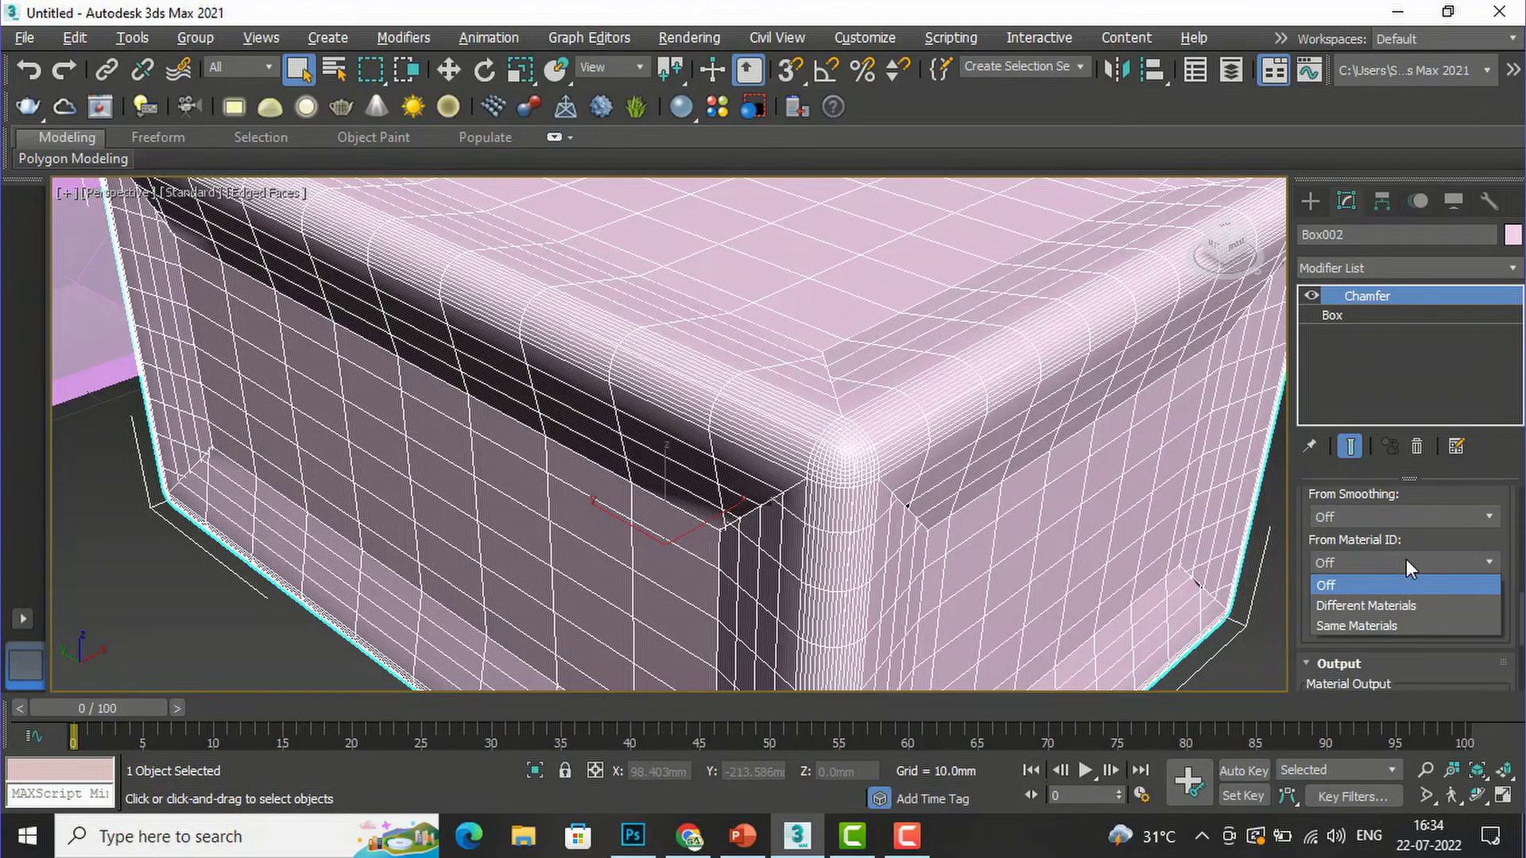
click(1404, 562)
scroll(1373, 608, down, 1)
scroll(1373, 607, down, 2)
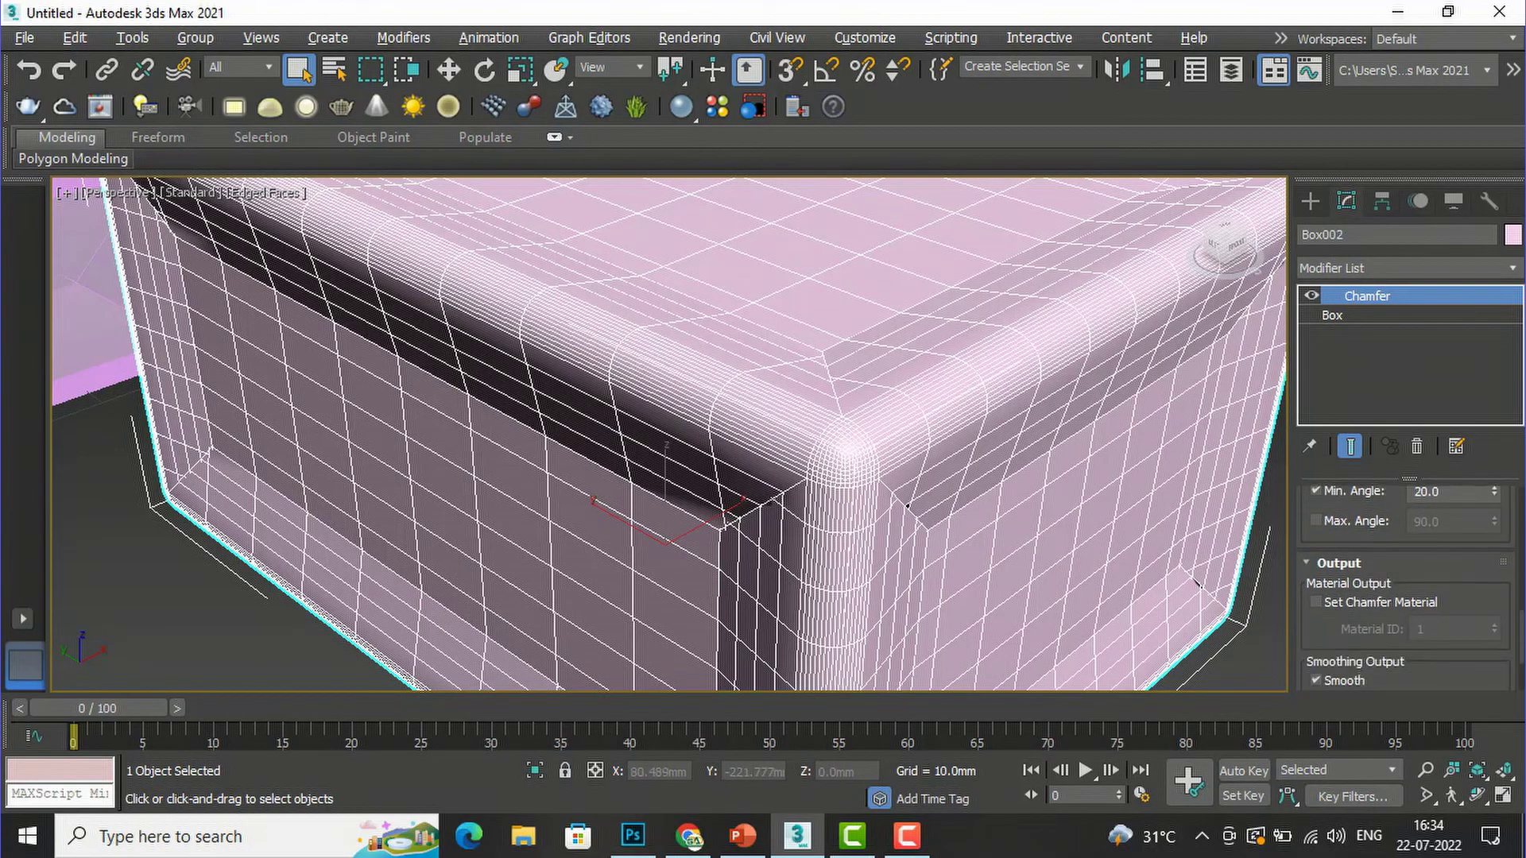
scroll(1452, 632, down, 1)
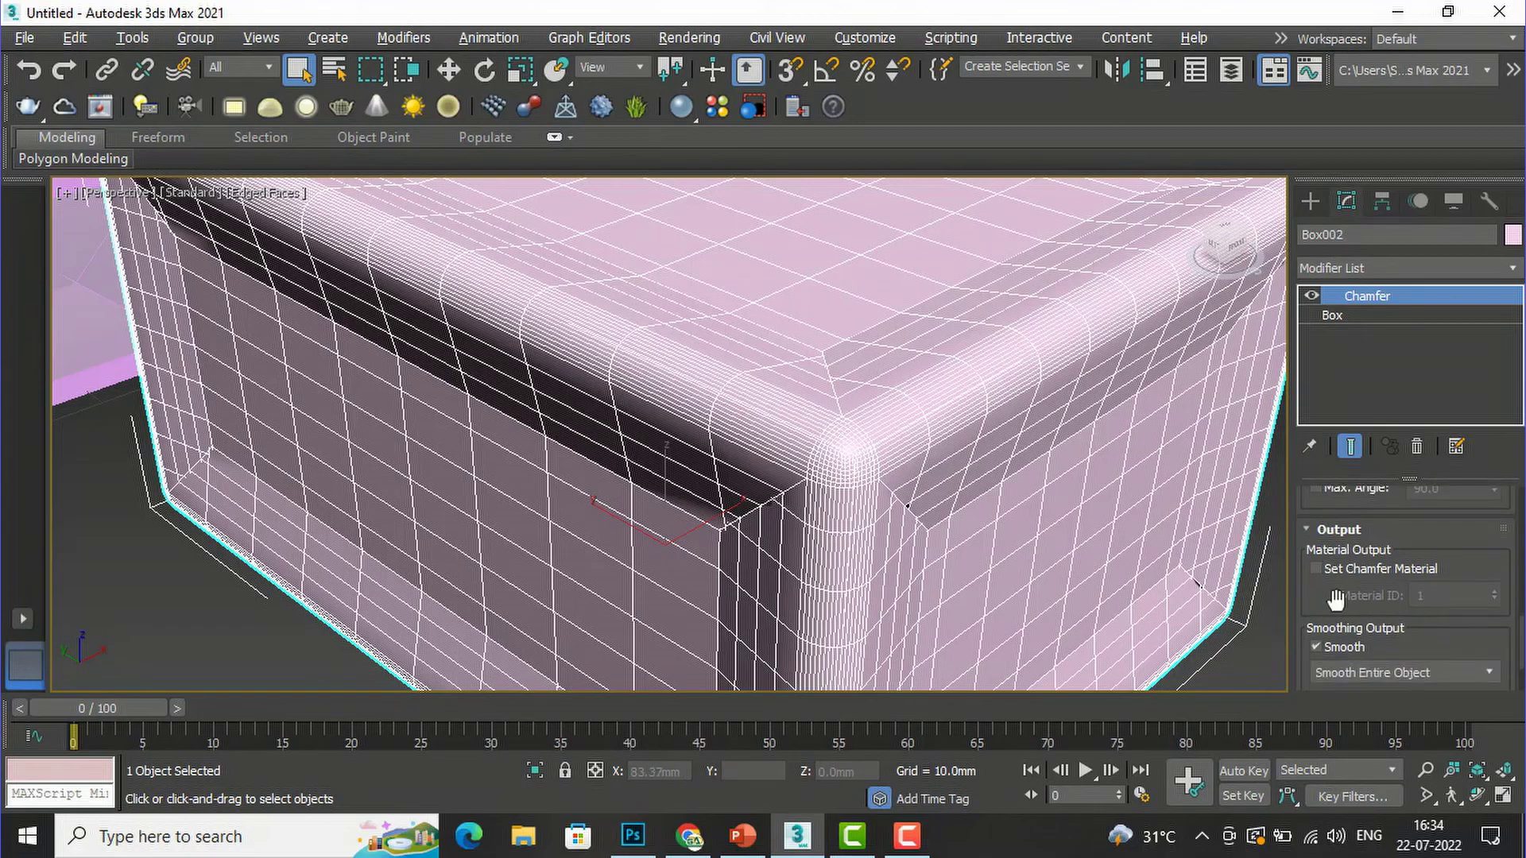
scroll(1431, 569, up, 5)
scroll(596, 487, down, 3)
scroll(596, 487, down, 3)
scroll(640, 367, up, 1)
Deselect the box to view both finished pink boxes.
click(1022, 398)
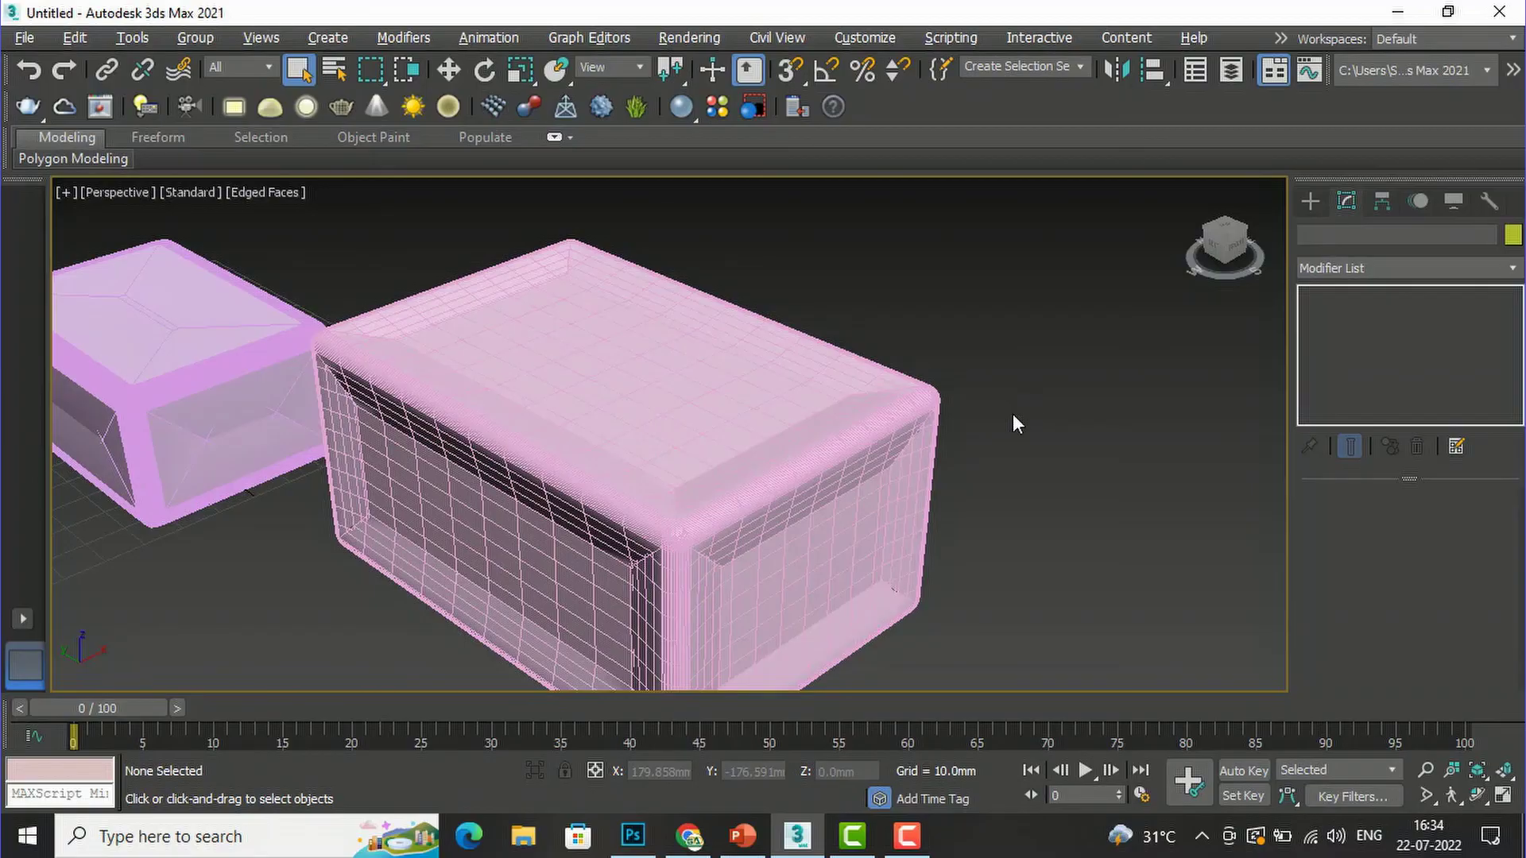
scroll(934, 485, down, 3)
scroll(405, 431, up, 3)
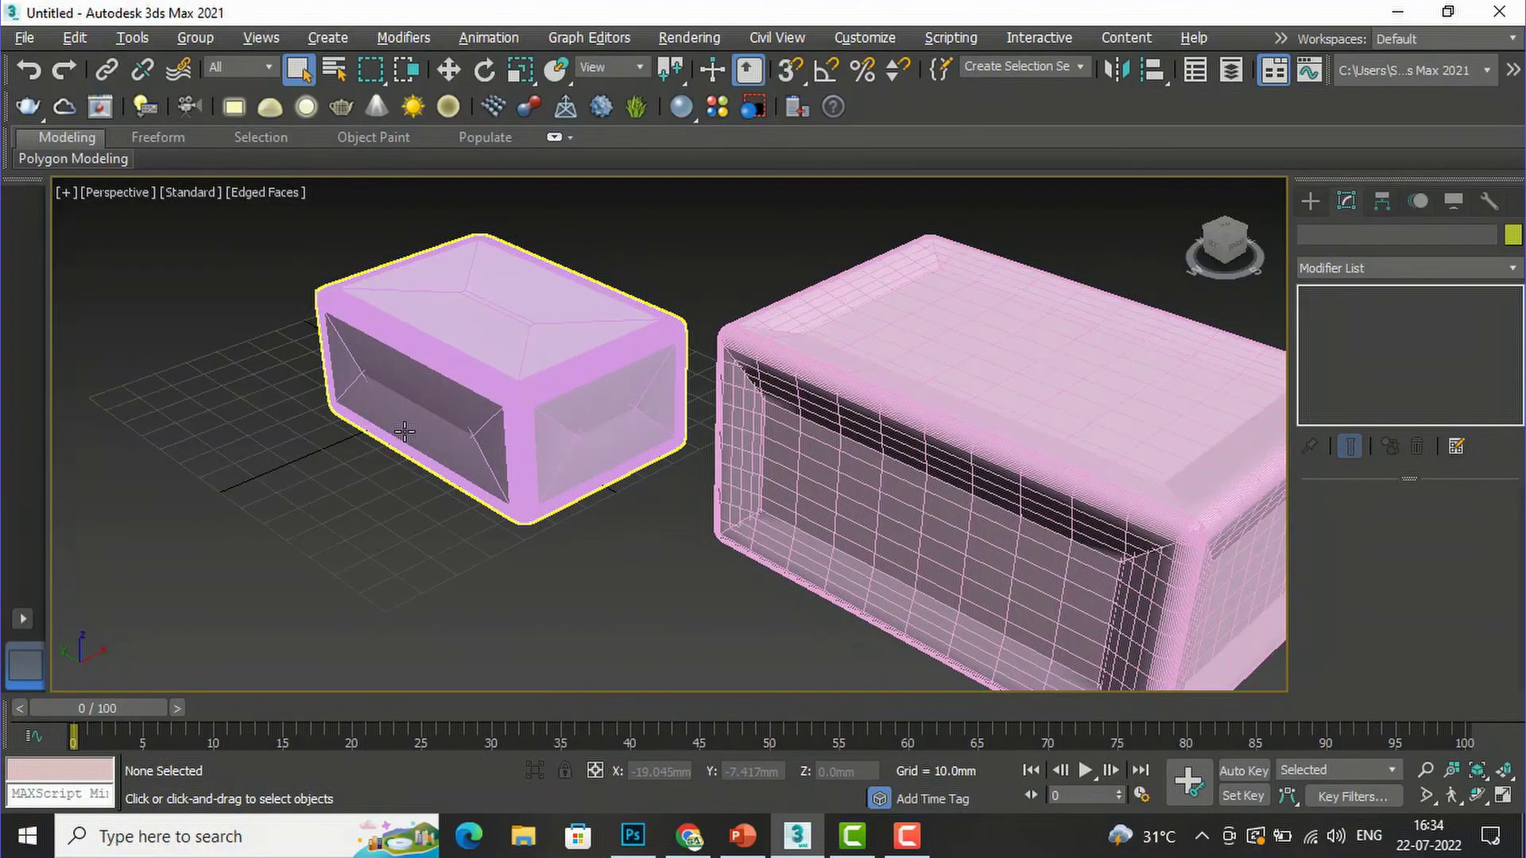